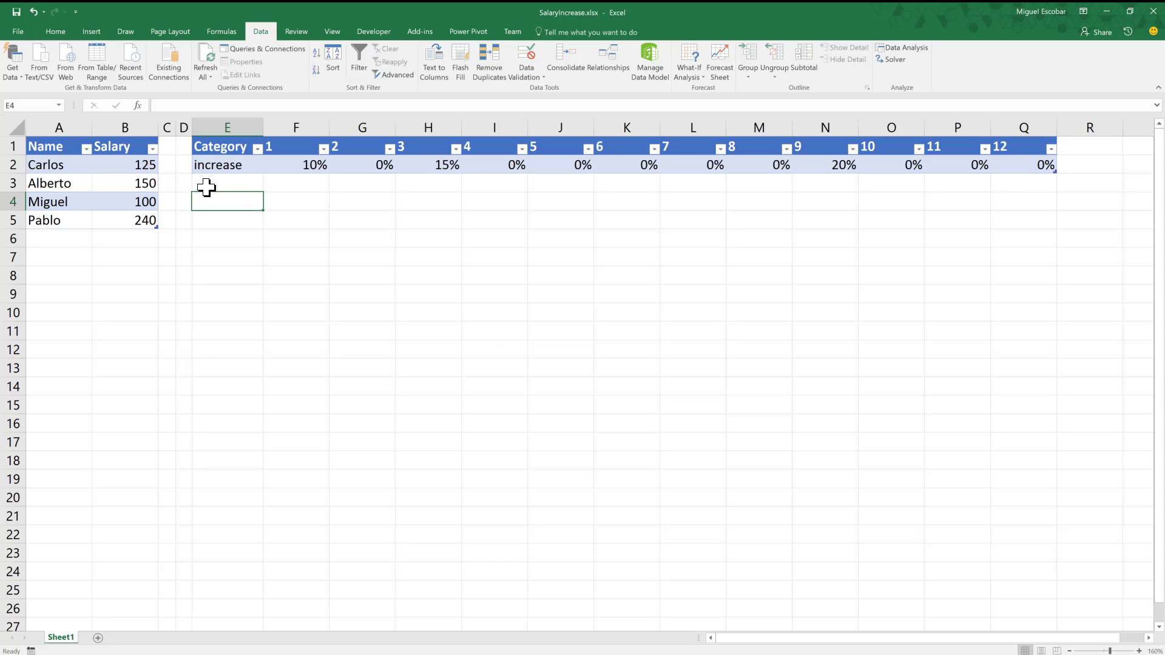
# - Review the Name/Salary table and the monthly increase table, noting month 1's 10% increase
pyautogui.click(143, 215)
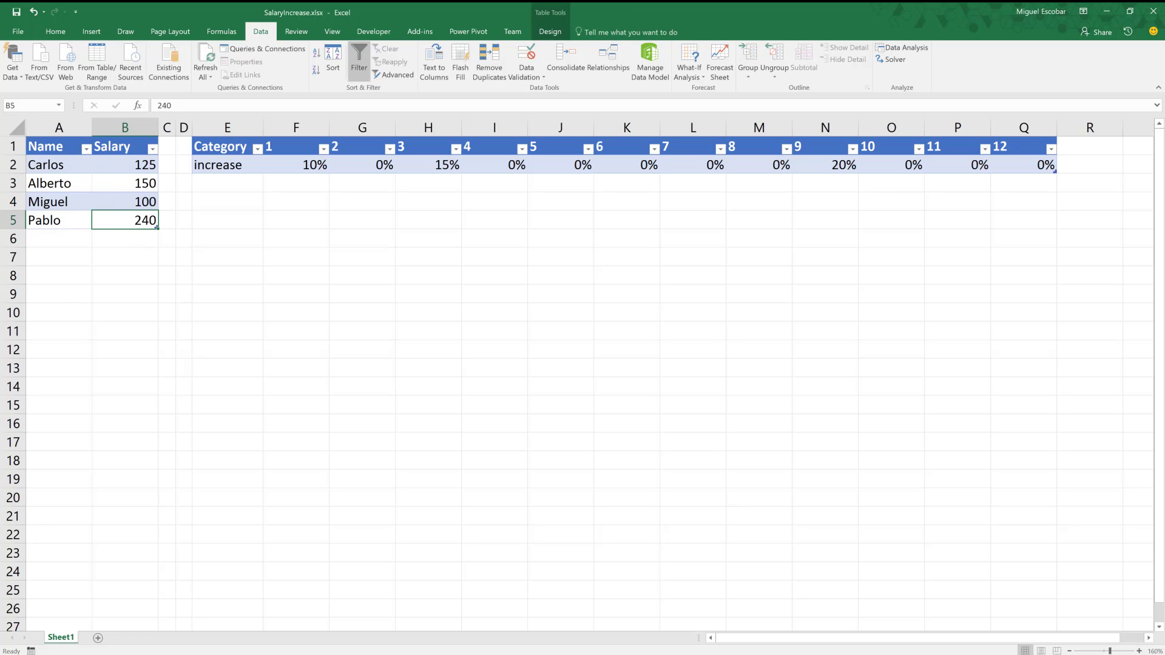
pyautogui.moveTo(45, 146); pyautogui.dragTo(119, 220)
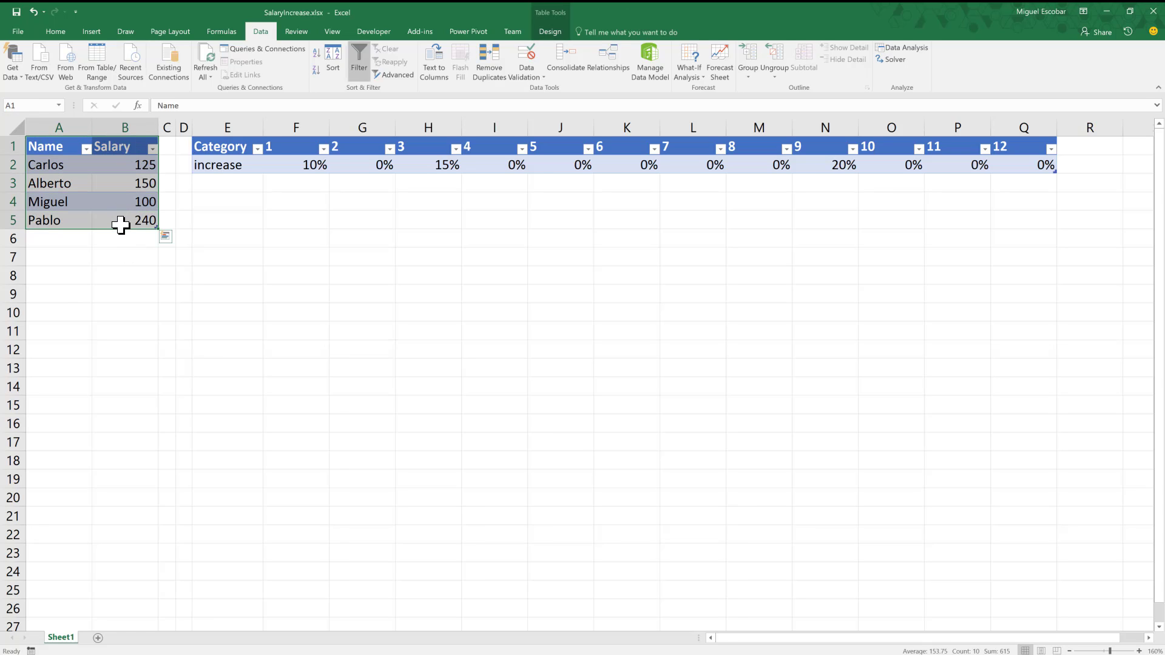
pyautogui.click(121, 225)
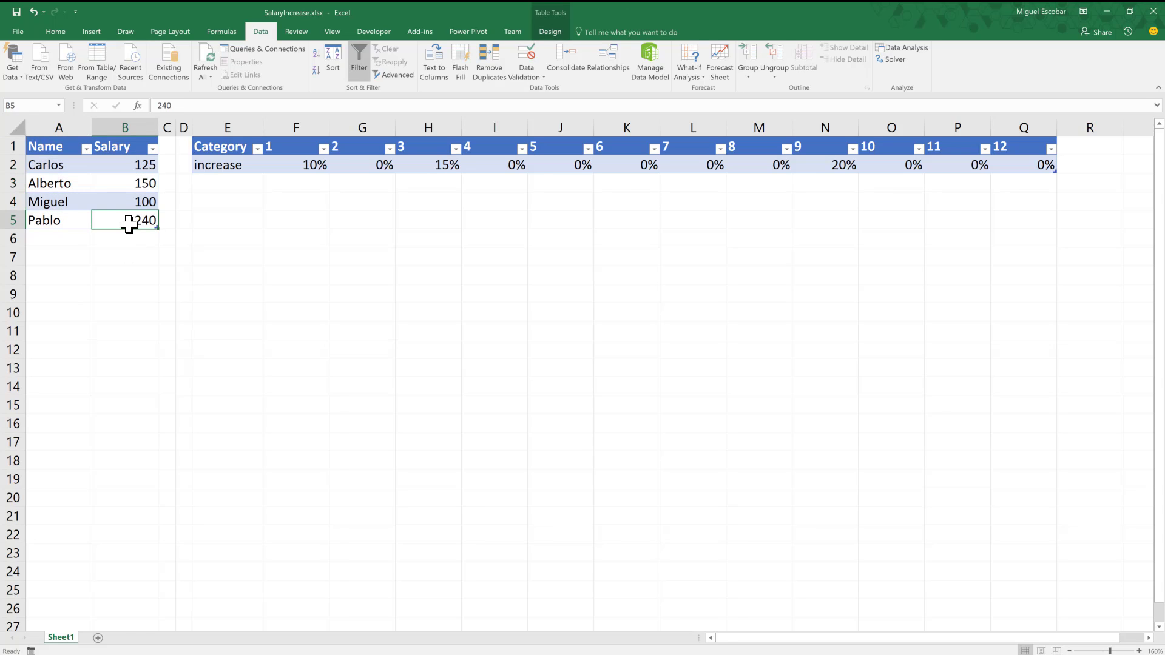
pyautogui.click(252, 200)
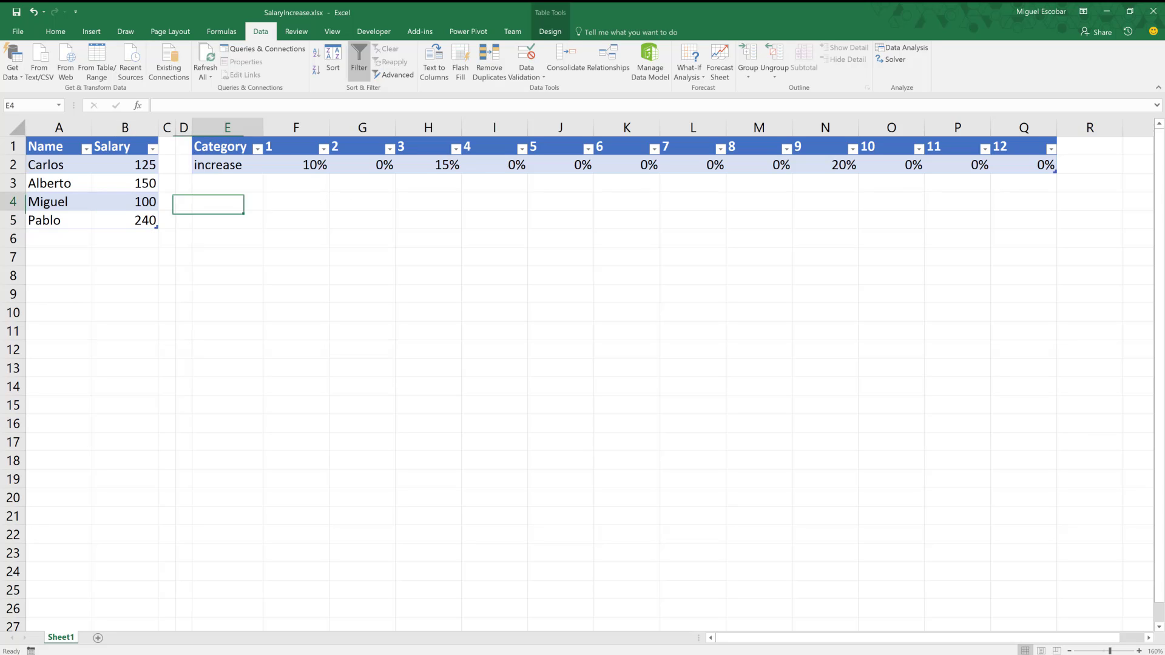
pyautogui.moveTo(240, 167); pyautogui.dragTo(1019, 145)
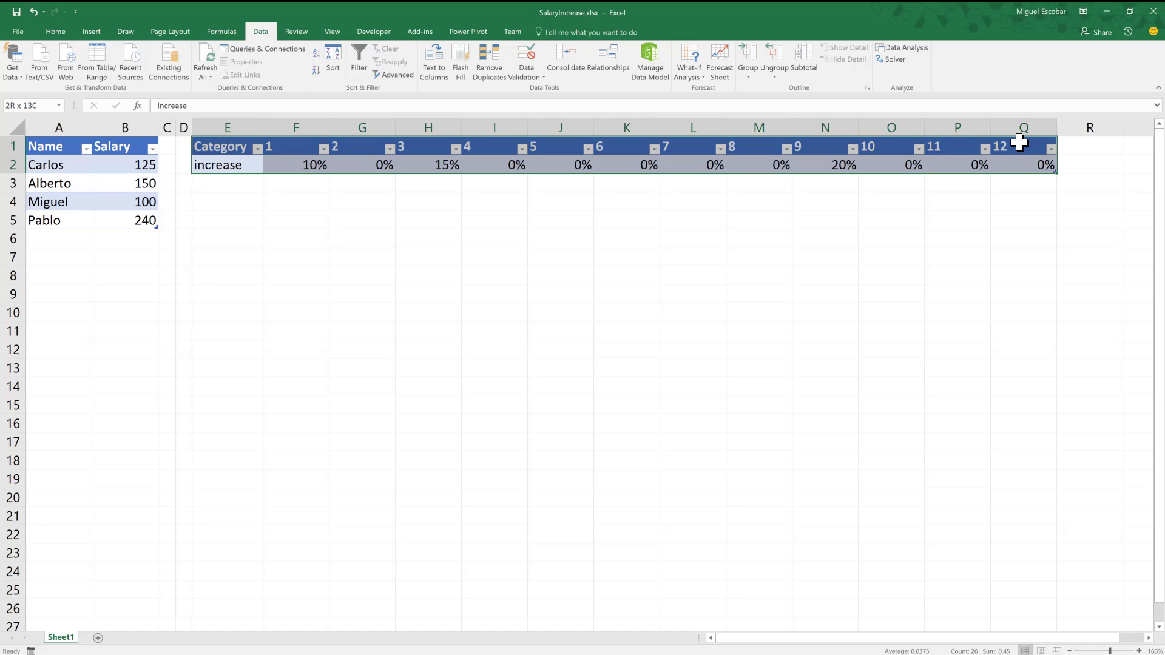
pyautogui.click(1009, 160)
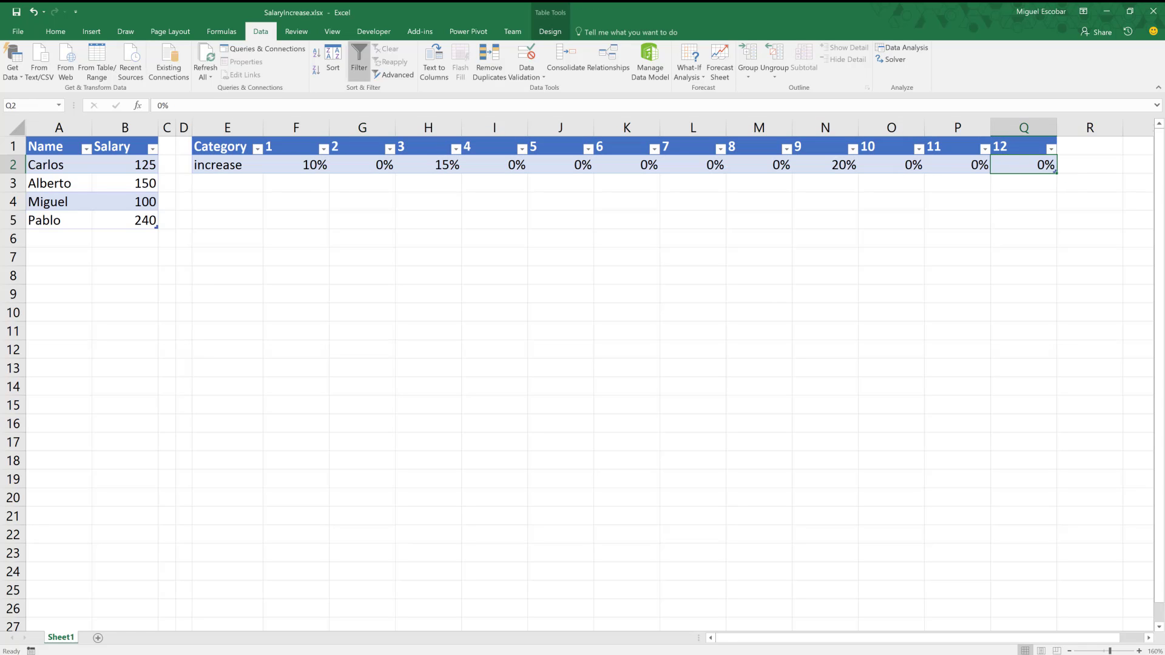
pyautogui.click(277, 164)
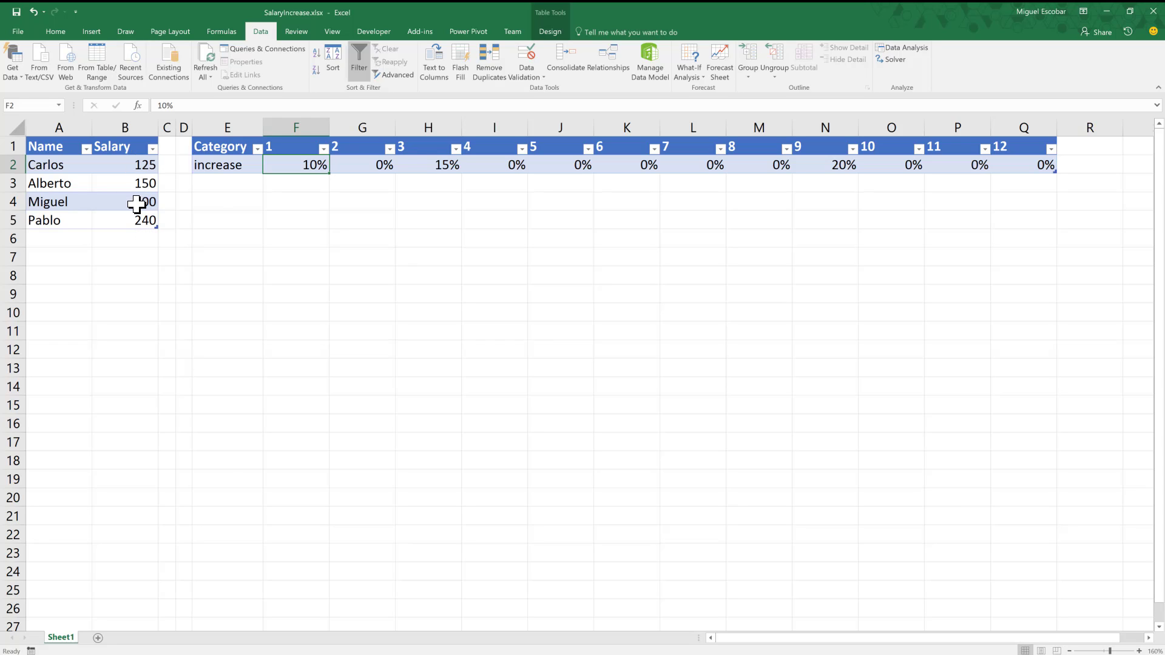
# - Enter the starting salary 125 in E4 and the formula =E4*(1+F2) in F4
pyautogui.click(267, 202)
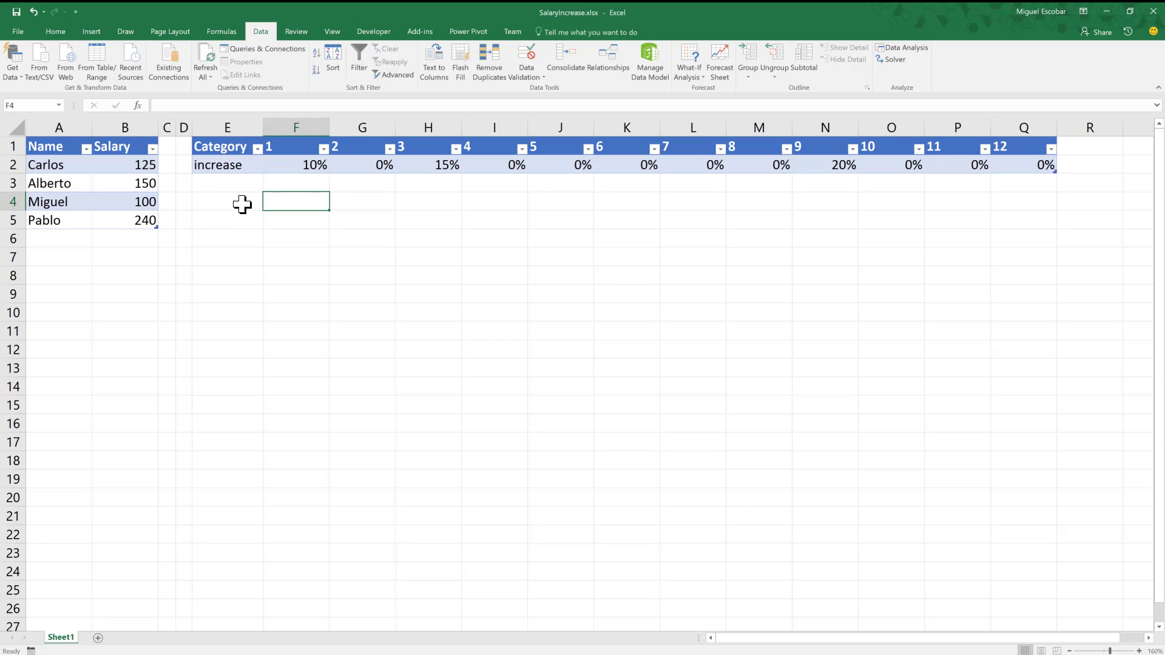
pyautogui.click(242, 205)
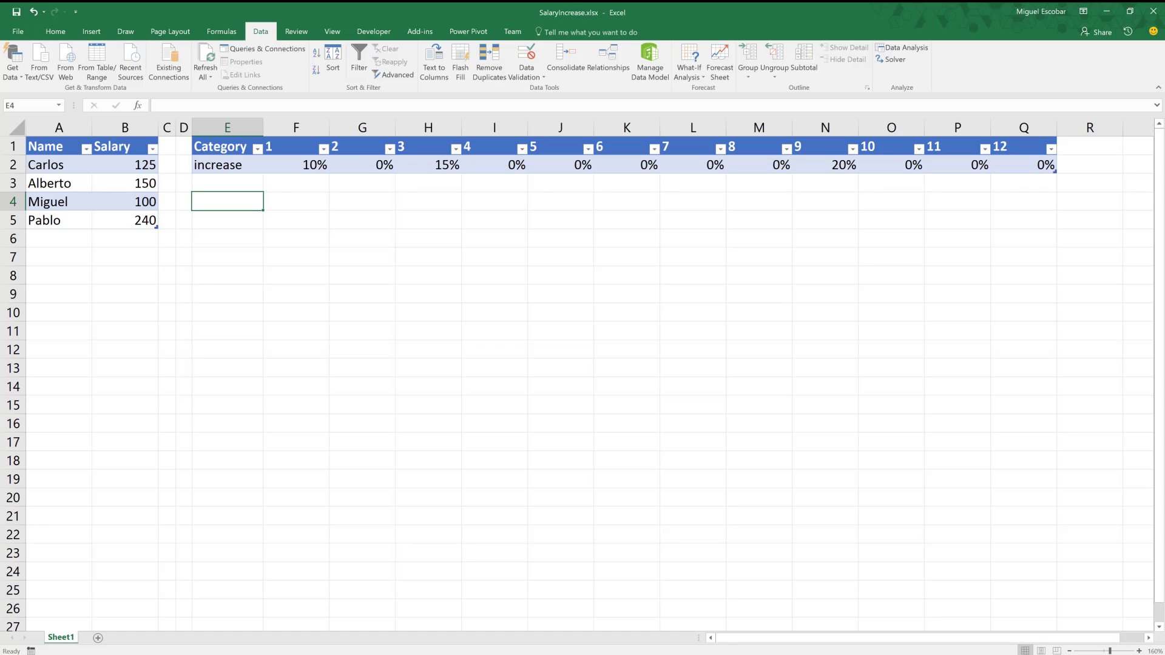
pyautogui.write('125')
pyautogui.press('Tab')
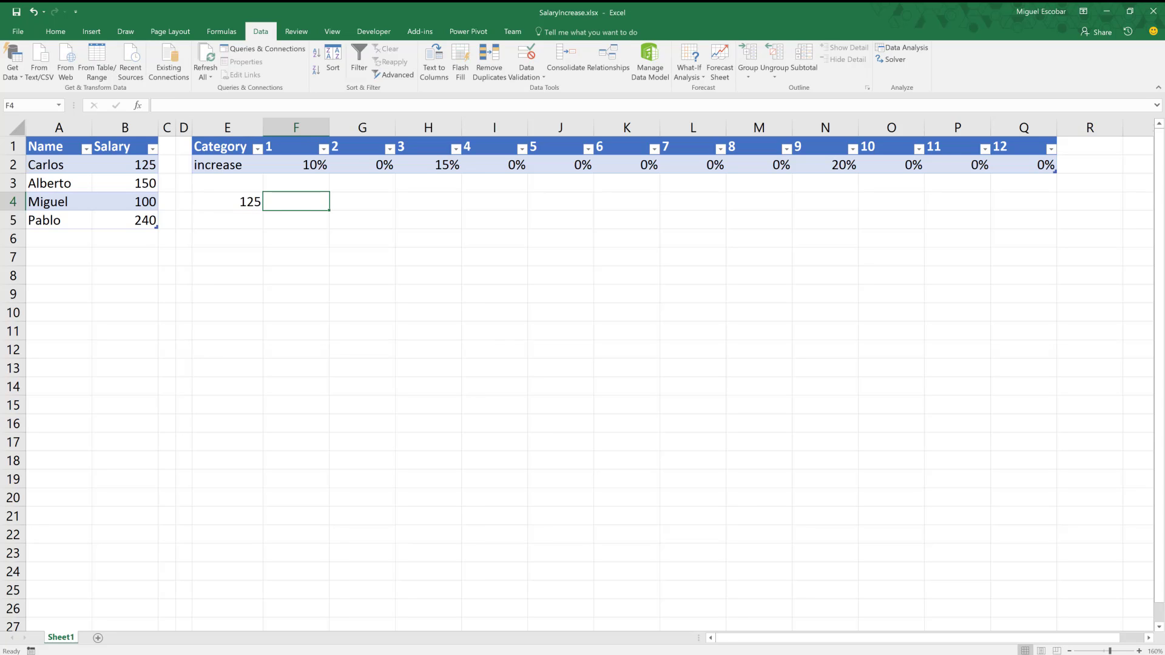
pyautogui.write(')')
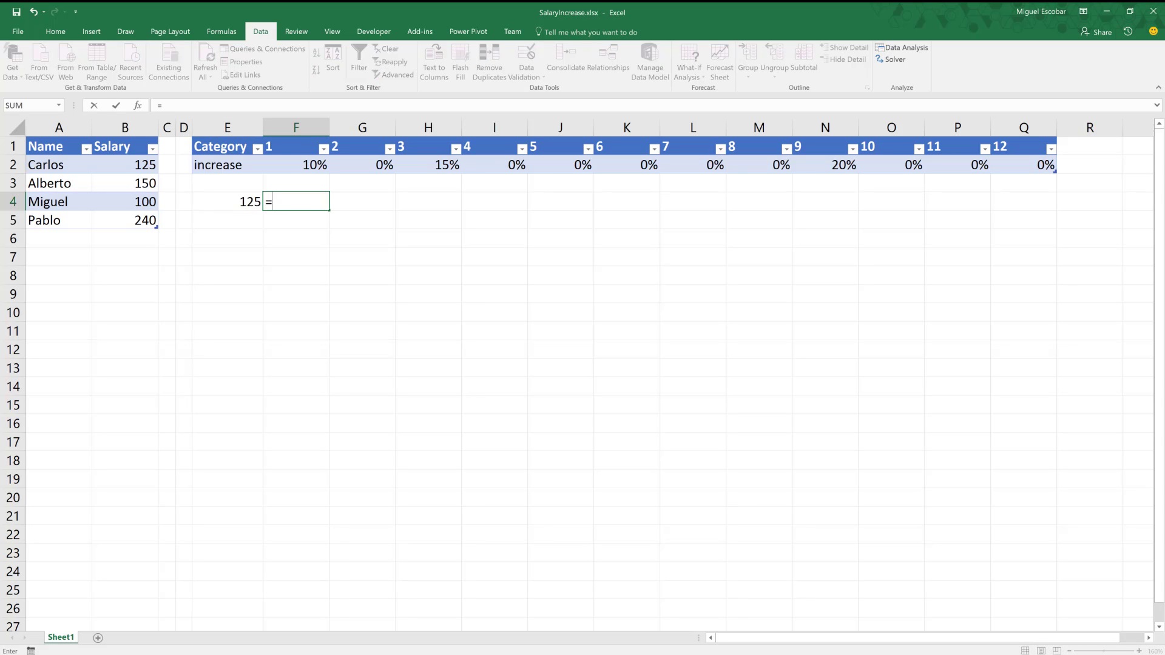
pyautogui.press('Left')
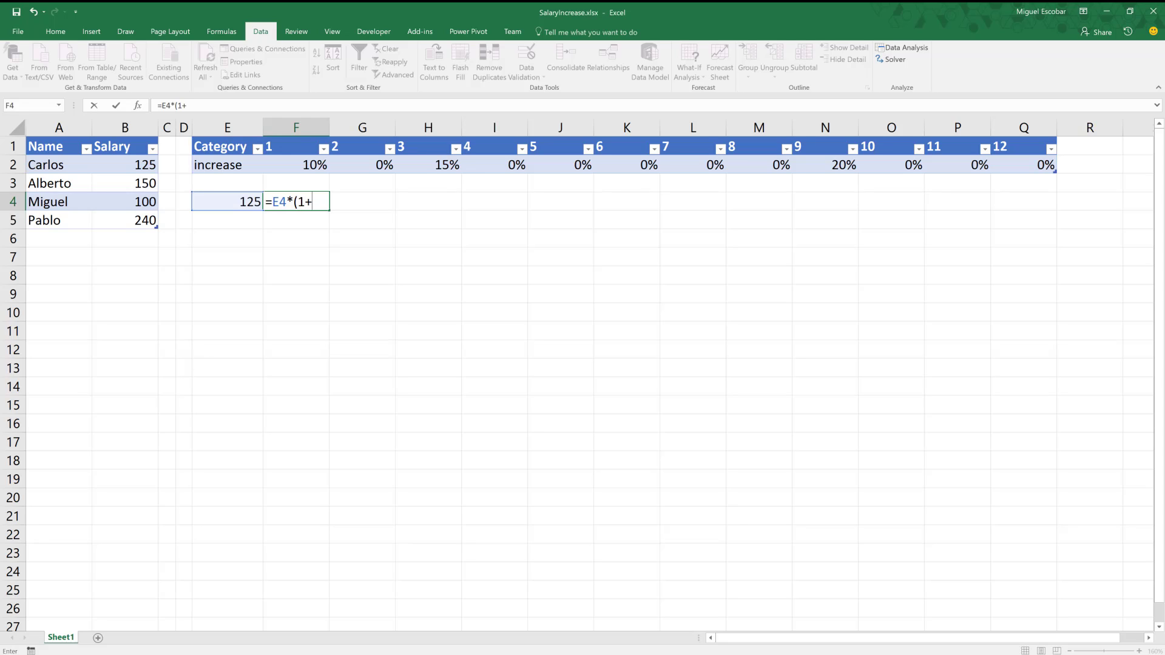
pyautogui.write('f2')
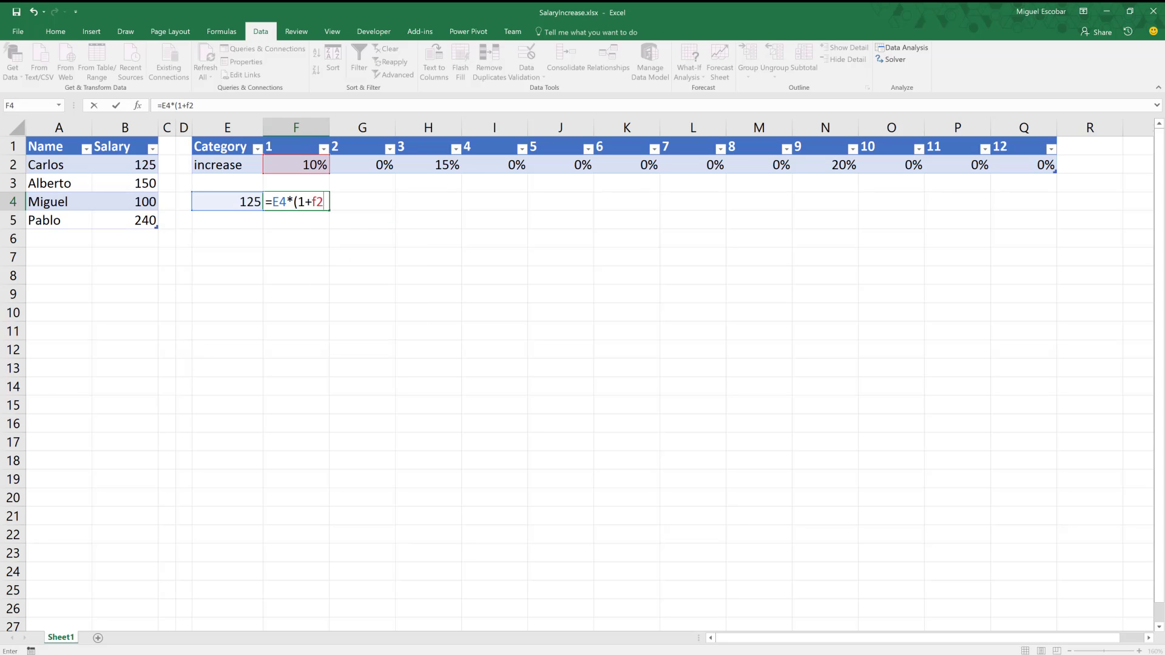
pyautogui.press('Return')
pyautogui.click(296, 202)
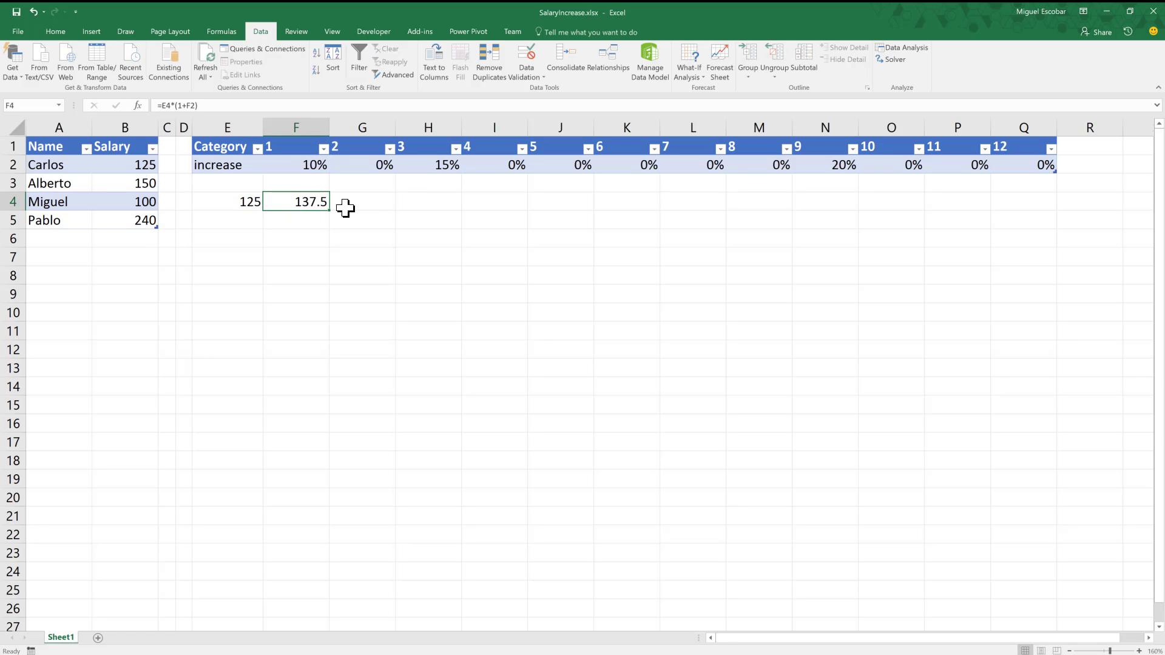
# - Enter the month 2 formula =F4*(1+G2) in G4
pyautogui.press('Right')
pyautogui.click(287, 204)
pyautogui.press('Right')
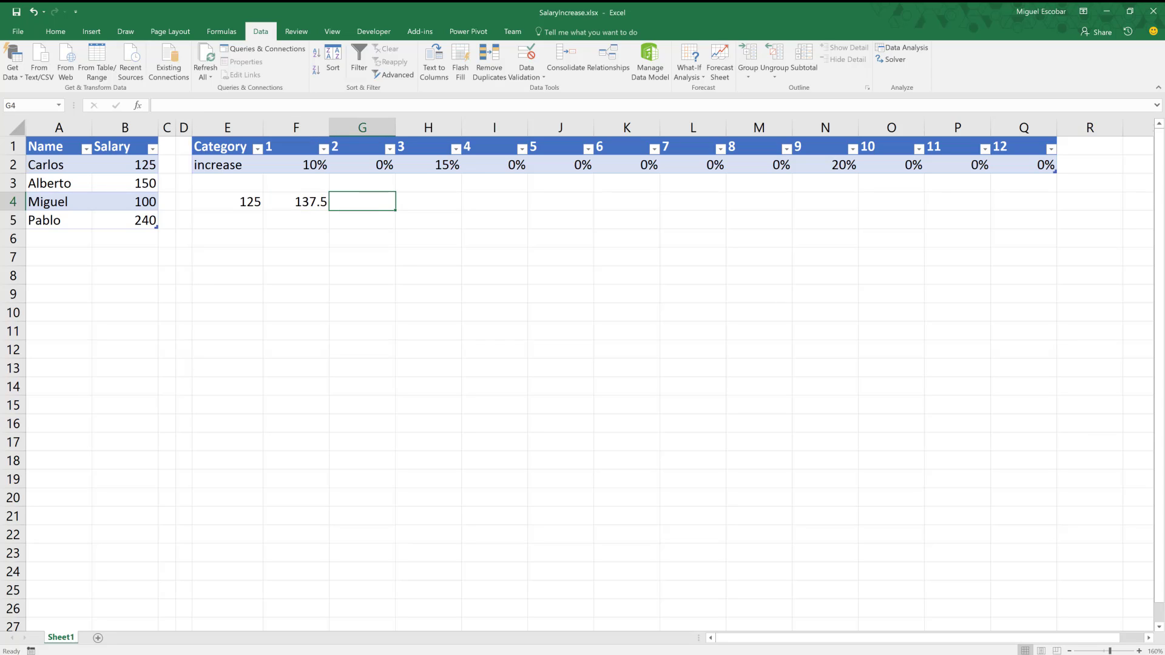
pyautogui.write('=')
pyautogui.press('Left')
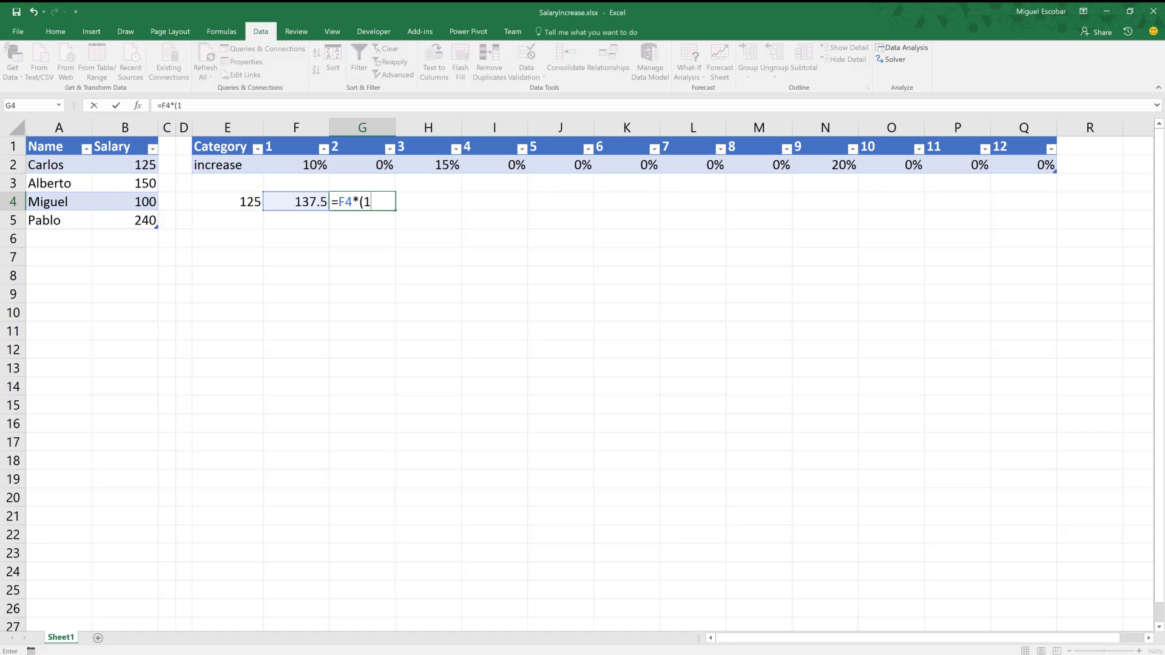
pyautogui.write('*(1+g2)')
pyautogui.press('Return')
pyautogui.press('Up')
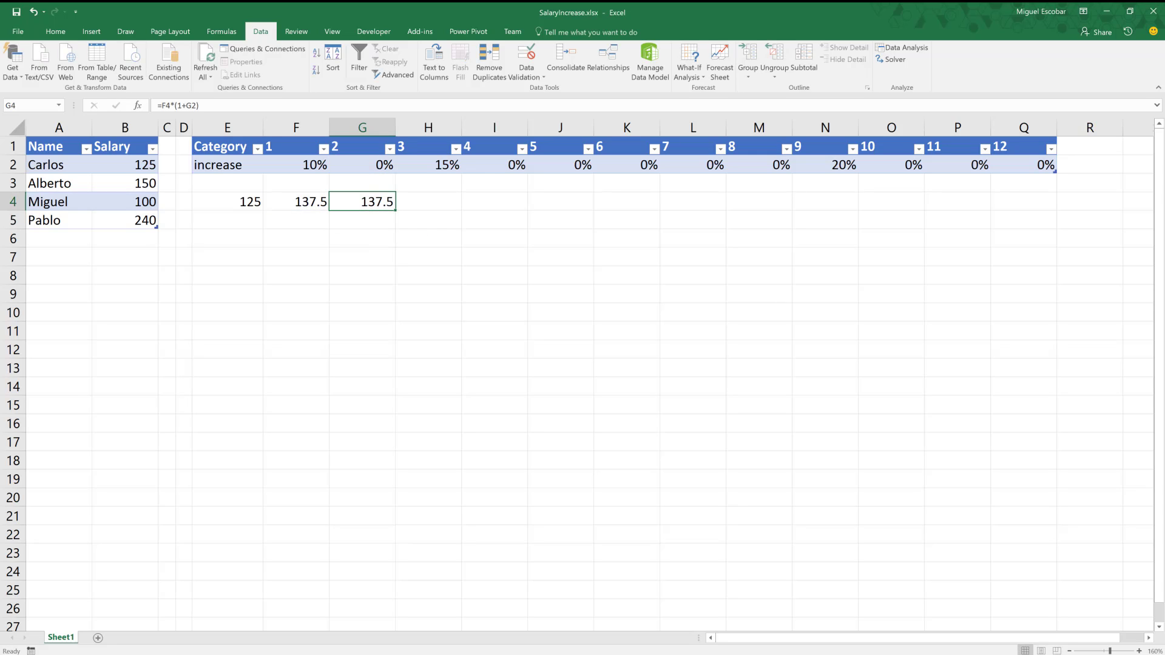
# - Fill G4's formula right to Q4, reaching 189.75 in month 12
pyautogui.moveTo(397, 209); pyautogui.dragTo(1029, 206)
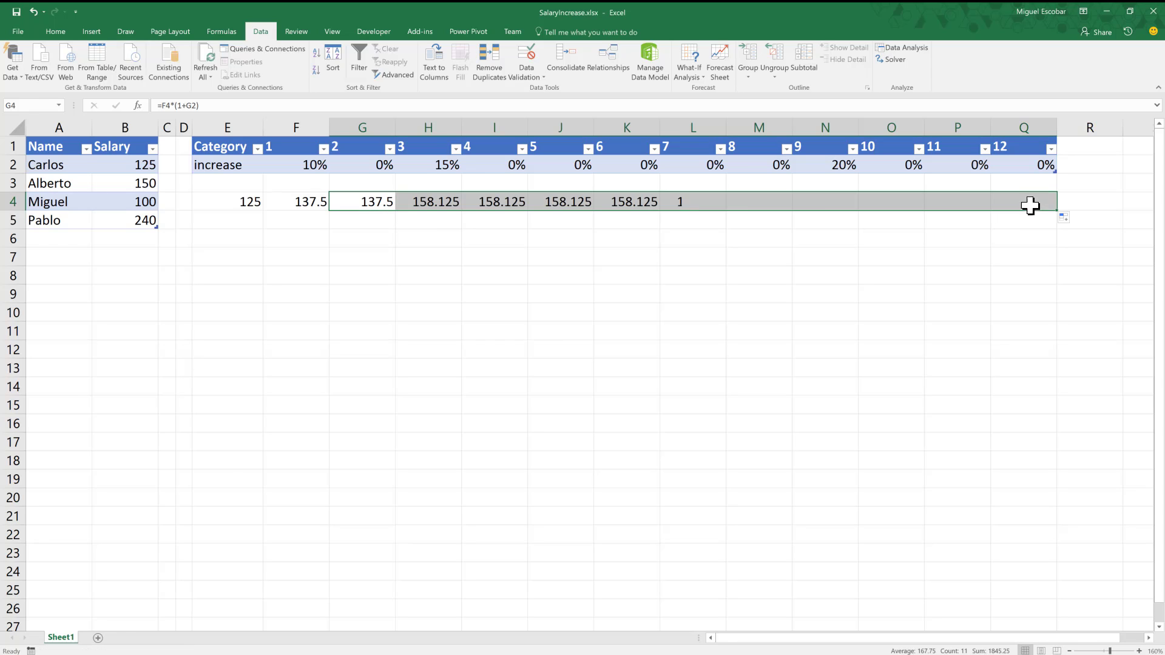
pyautogui.click(1020, 206)
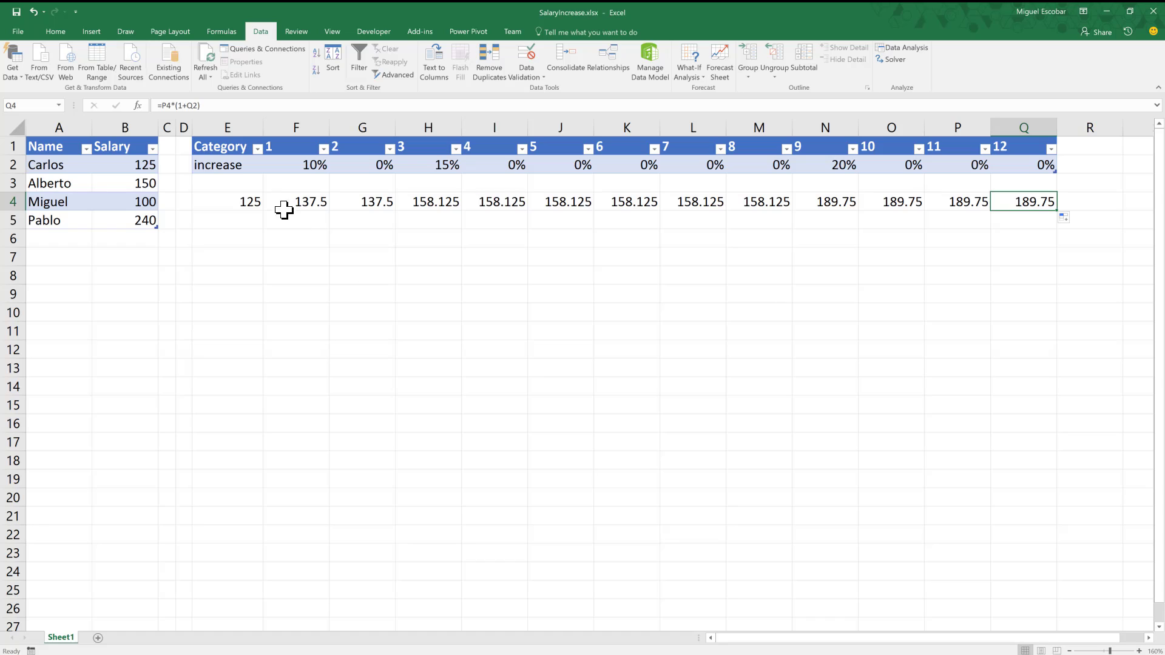
pyautogui.moveTo(237, 205); pyautogui.dragTo(1017, 197)
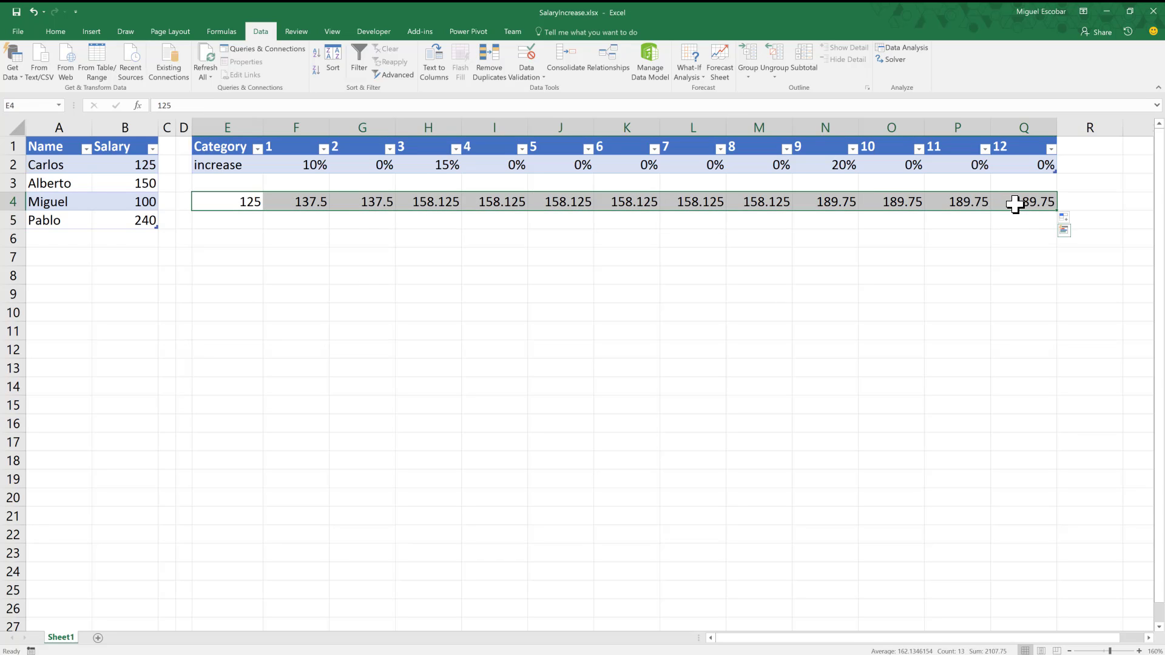
pyautogui.click(254, 236)
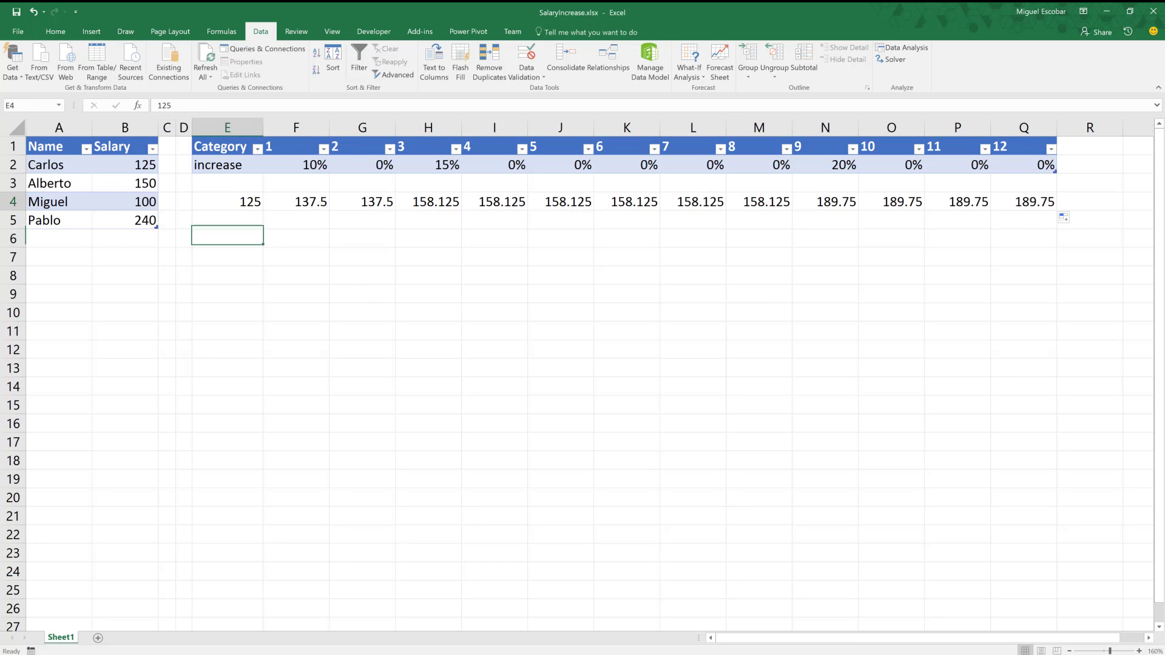
# - Enter a second starting salary of 150 in E5
pyautogui.click(246, 202)
pyautogui.click(234, 217)
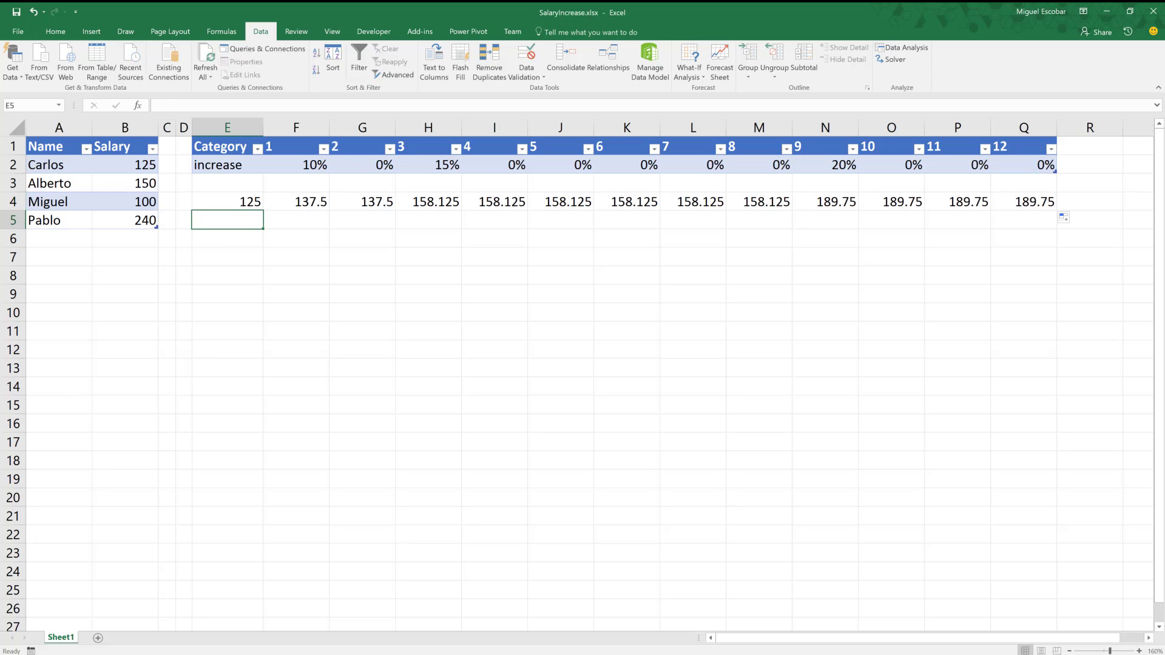
pyautogui.write('150')
pyautogui.click(268, 200)
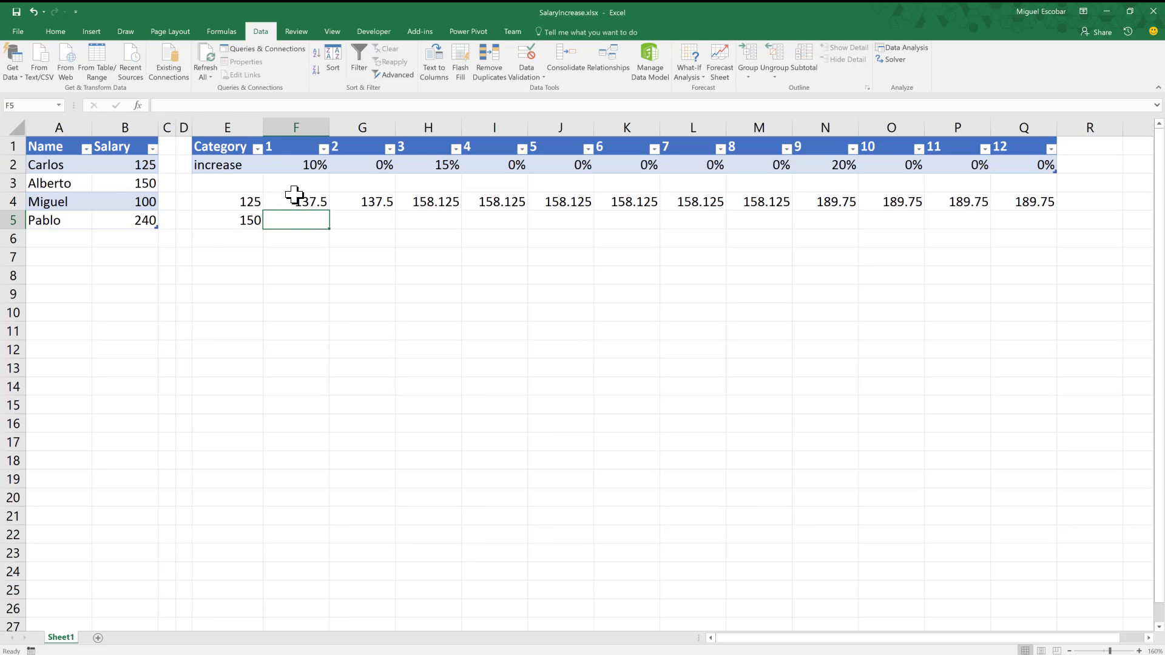
# - Lock F4's increase reference to F$2, fill it to Q4, then fill row 4 down to row 5
pyautogui.moveTo(296, 197)
pyautogui.mouseDown()
pyautogui.moveTo(981, 195)
pyautogui.moveTo(1009, 213)
pyautogui.moveTo(384, 219)
pyautogui.moveTo(310, 203)
pyautogui.mouseUp()
pyautogui.press('F2')
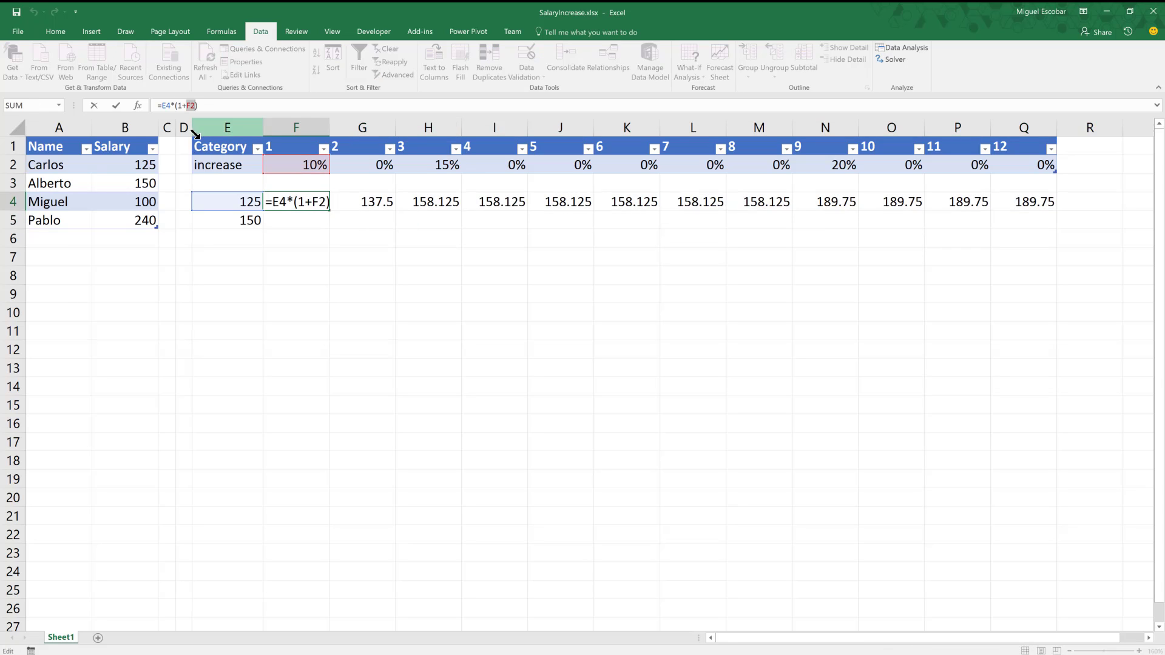
pyautogui.press('F4')
pyautogui.press('F4')
pyautogui.press('Return')
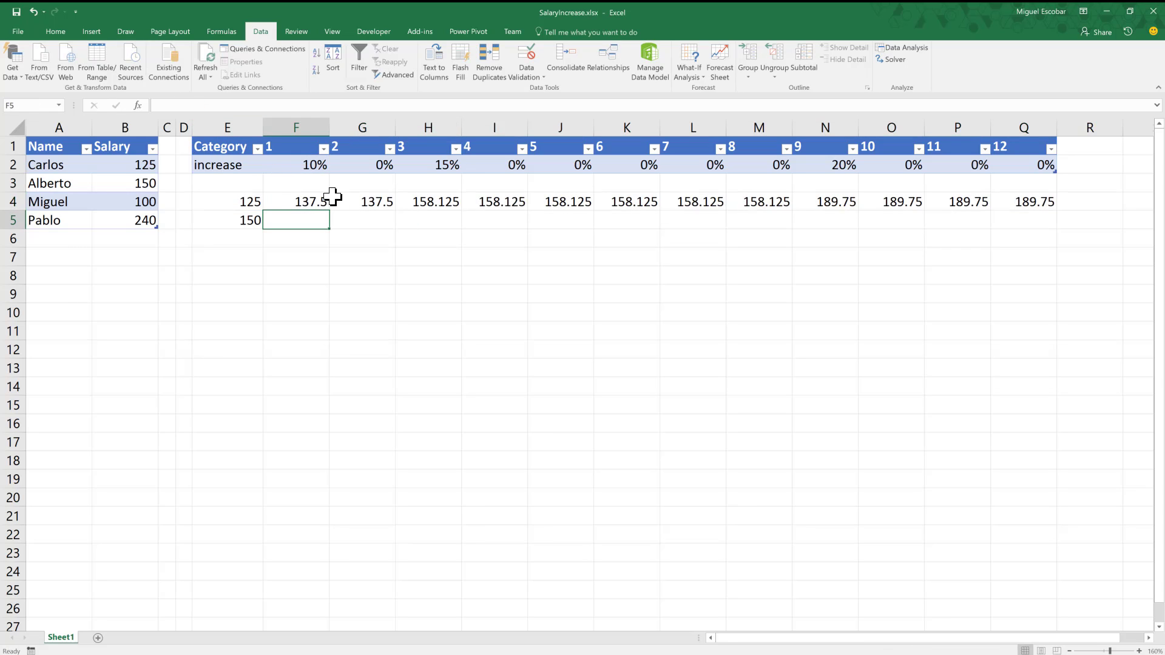
pyautogui.click(304, 205)
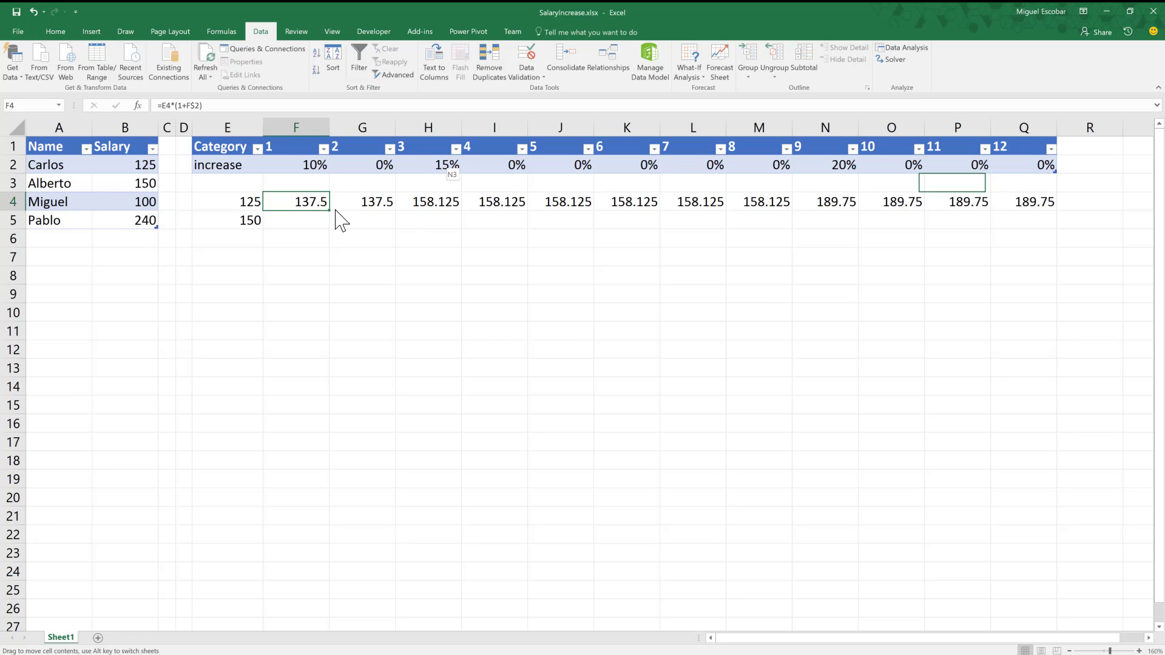
pyautogui.moveTo(330, 209); pyautogui.dragTo(1058, 229)
pyautogui.click(1053, 225)
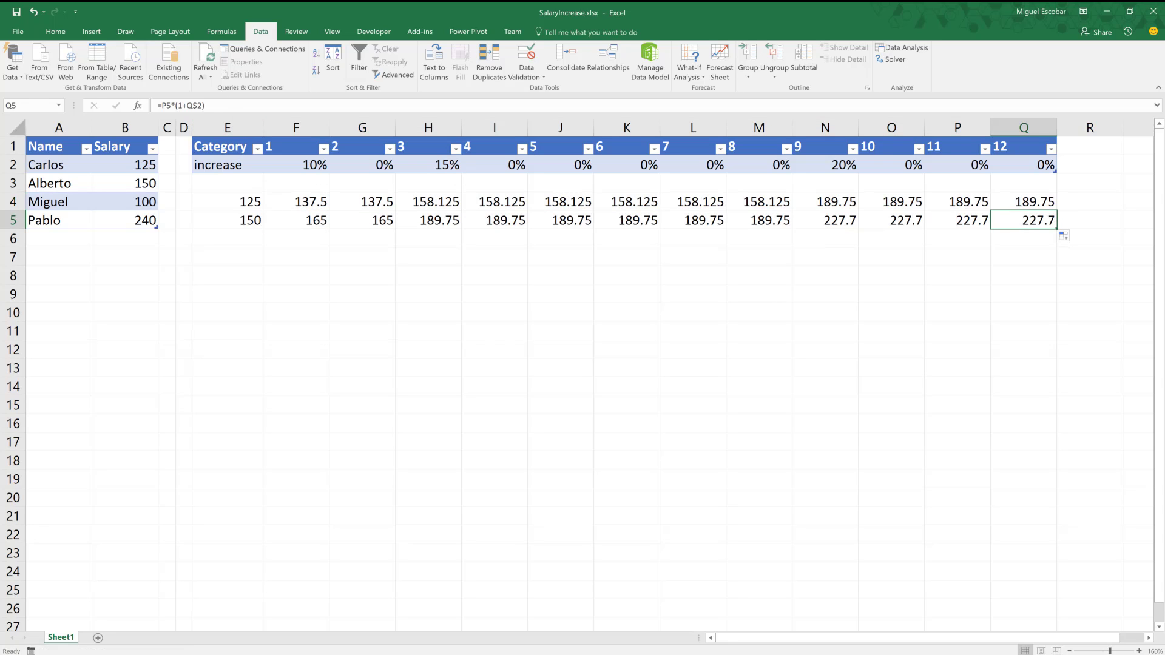
pyautogui.press('F2')
pyautogui.press('Escape')
pyautogui.click(250, 222)
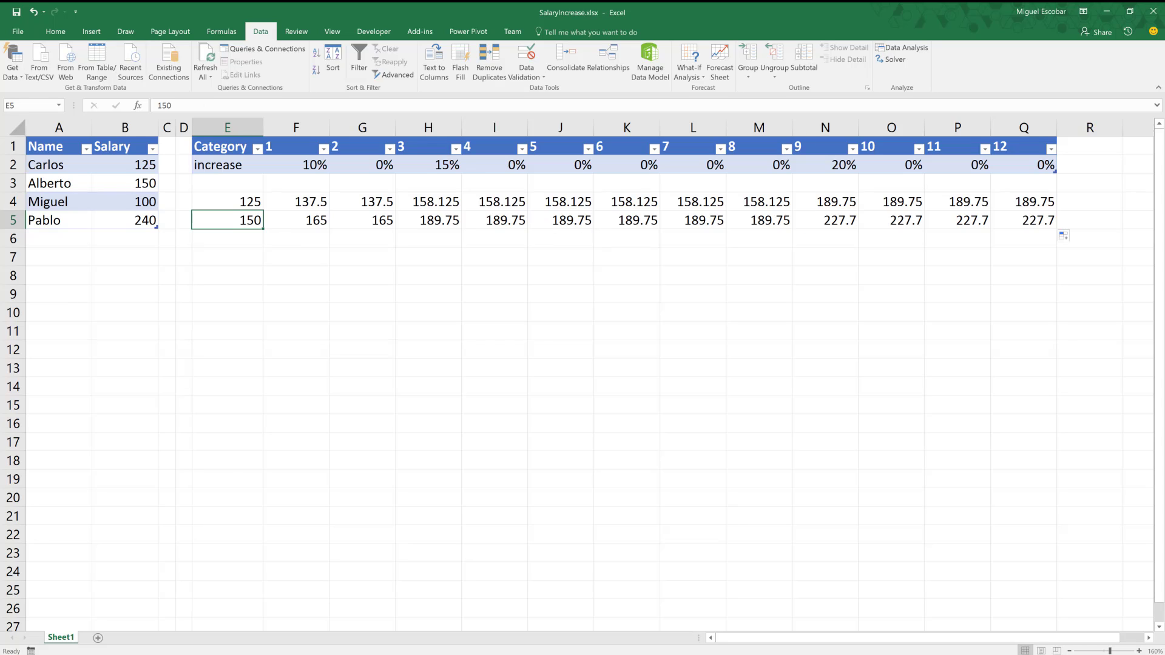
# - Check row 5's month formulas, then enter starting salaries 100 and 240 in E6 and E7
pyautogui.click(1034, 221)
pyautogui.click(810, 220)
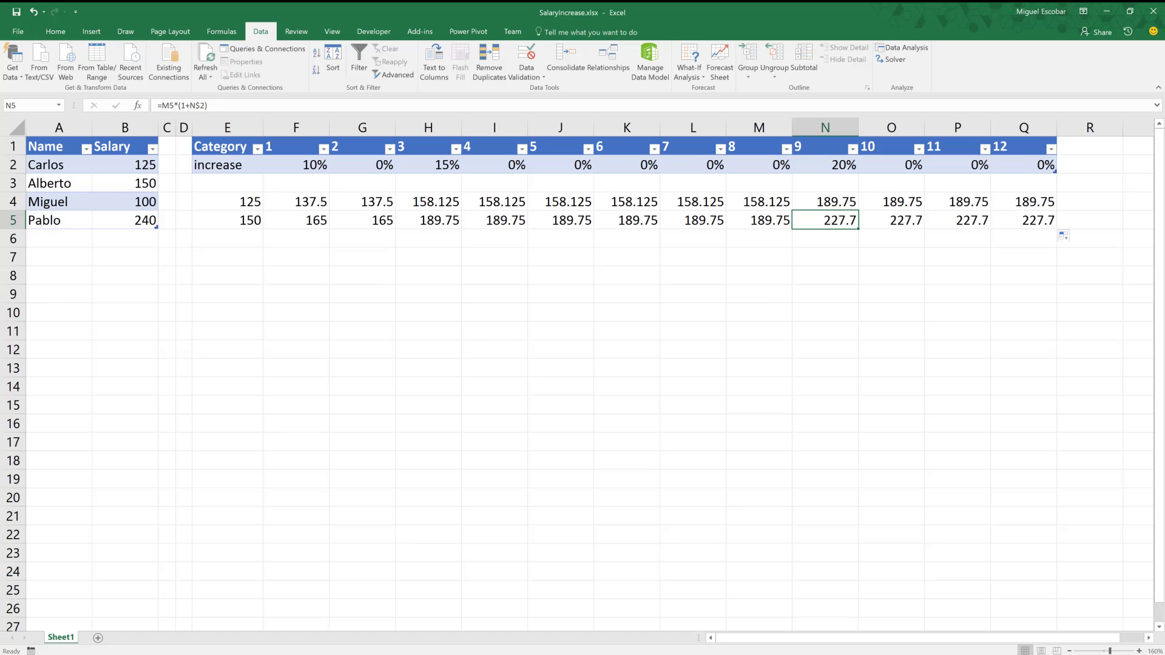
pyautogui.click(1031, 221)
pyautogui.click(251, 238)
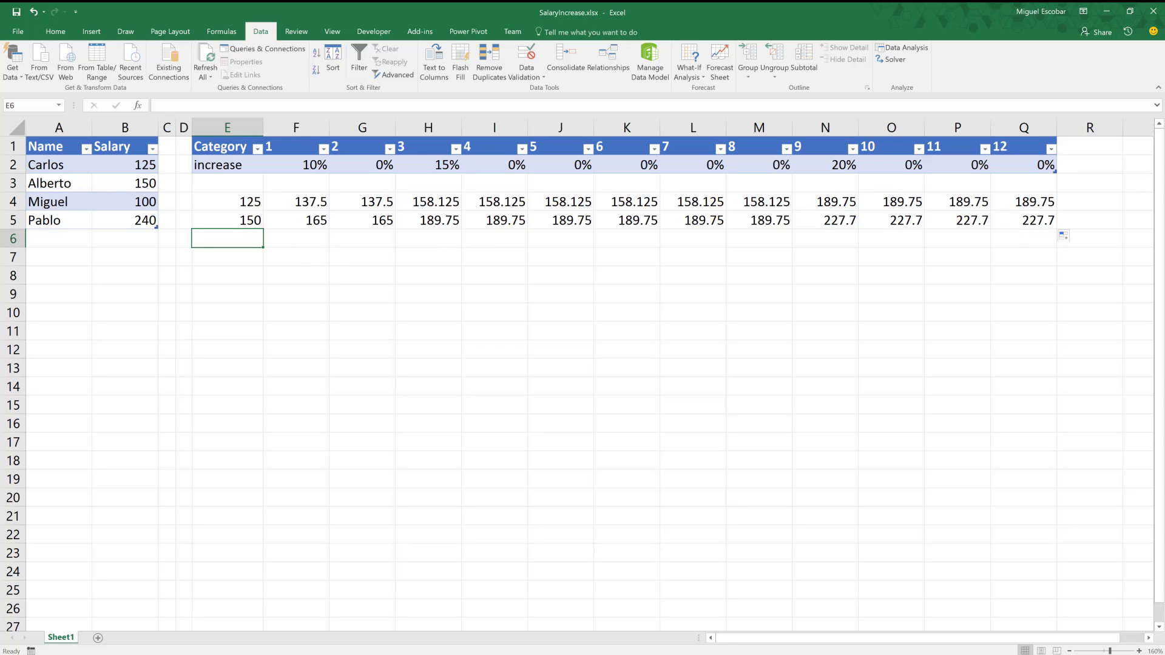
pyautogui.write('100')
pyautogui.press('Return')
pyautogui.write('240')
pyautogui.press('Return')
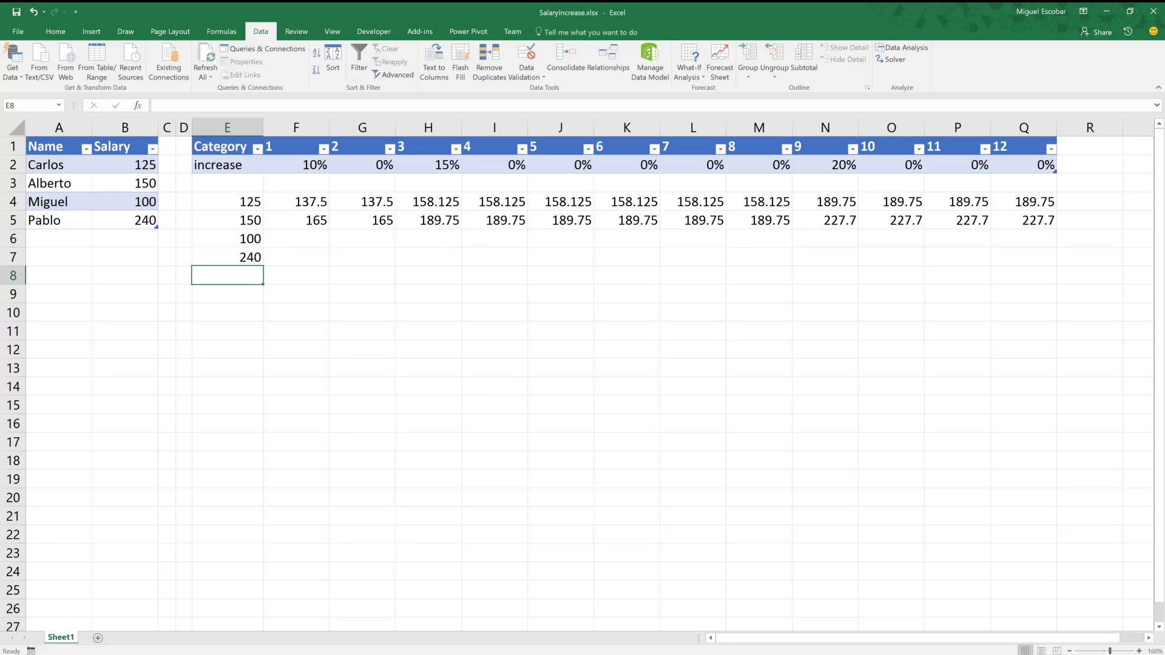
# - Fill the F5:Q5 month formulas down into rows 6 and 7
pyautogui.moveTo(318, 219); pyautogui.dragTo(1045, 271)
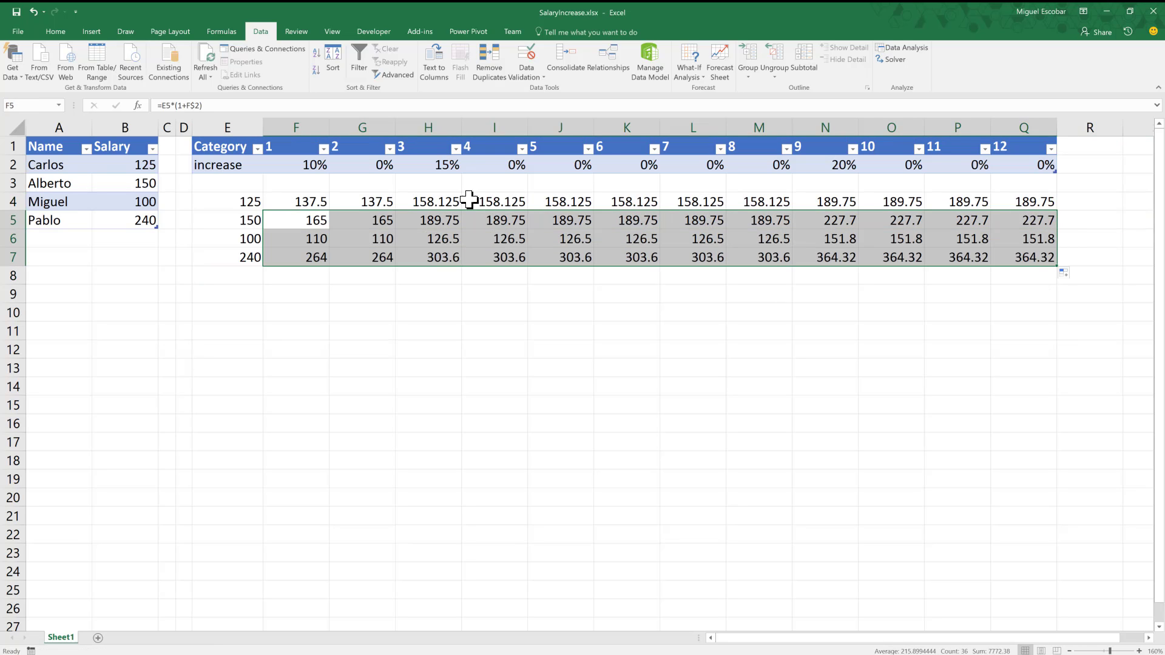
pyautogui.click(404, 252)
pyautogui.moveTo(311, 257); pyautogui.dragTo(341, 260)
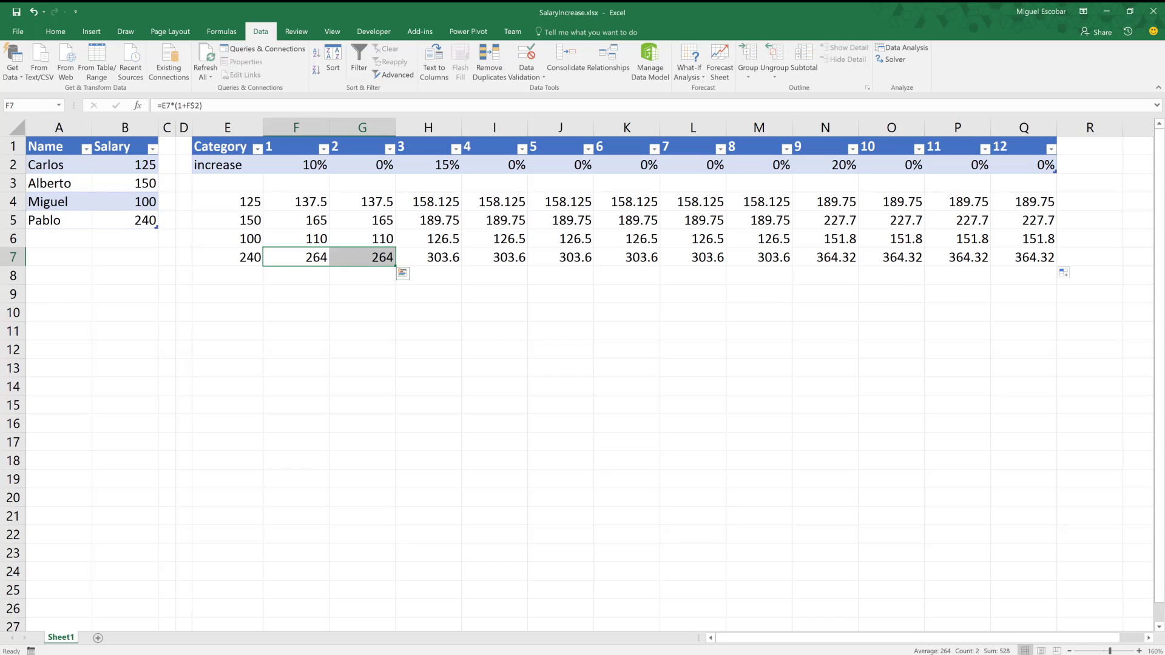
pyautogui.click(340, 259)
pyautogui.click(307, 253)
# - Step through row 7's formulas to verify the 240 salary compounds to 364.32
pyautogui.click(292, 107)
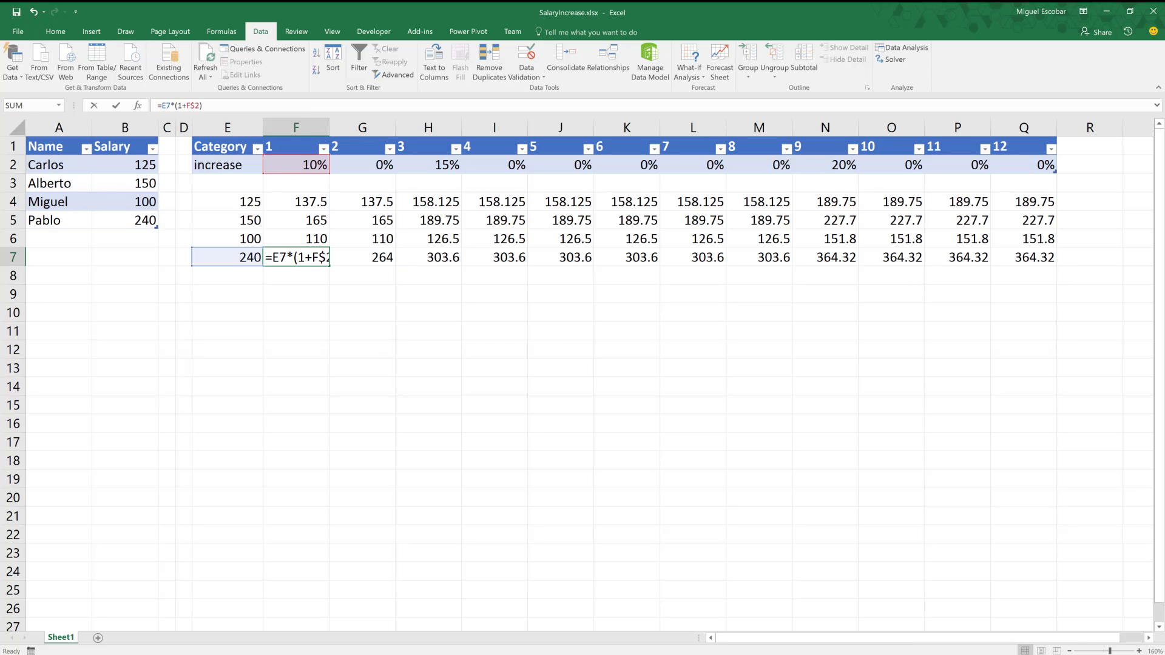
pyautogui.press('Escape')
pyautogui.press('Right')
pyautogui.press('Right')
pyautogui.press('Right')
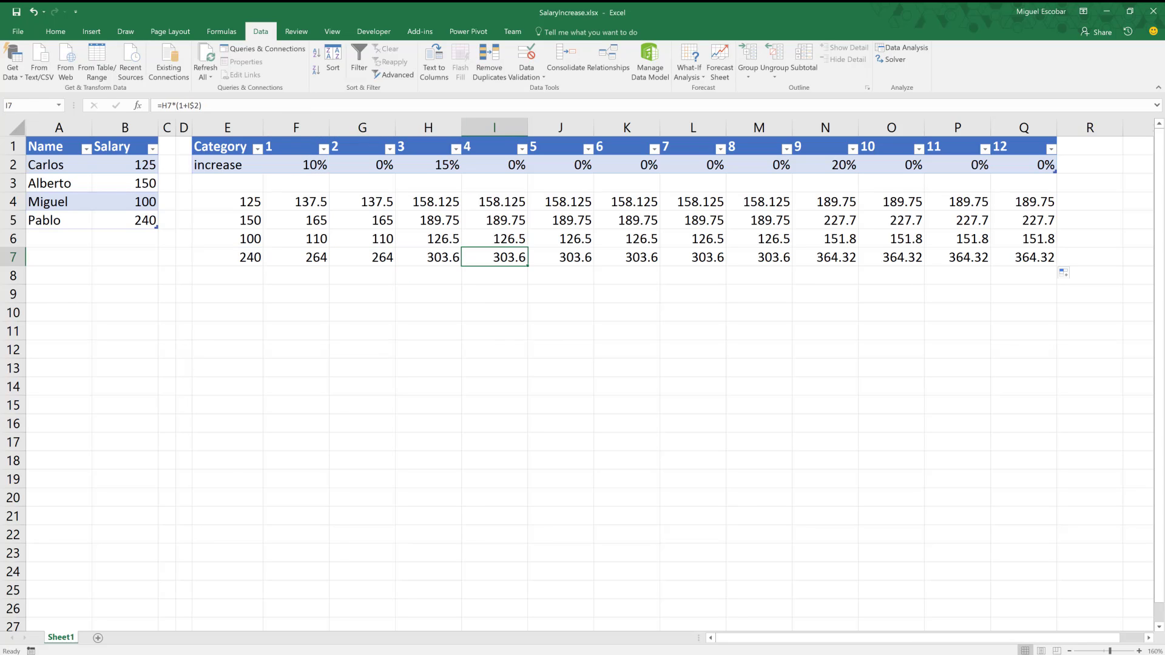
pyautogui.press('Right')
pyautogui.press('Right')
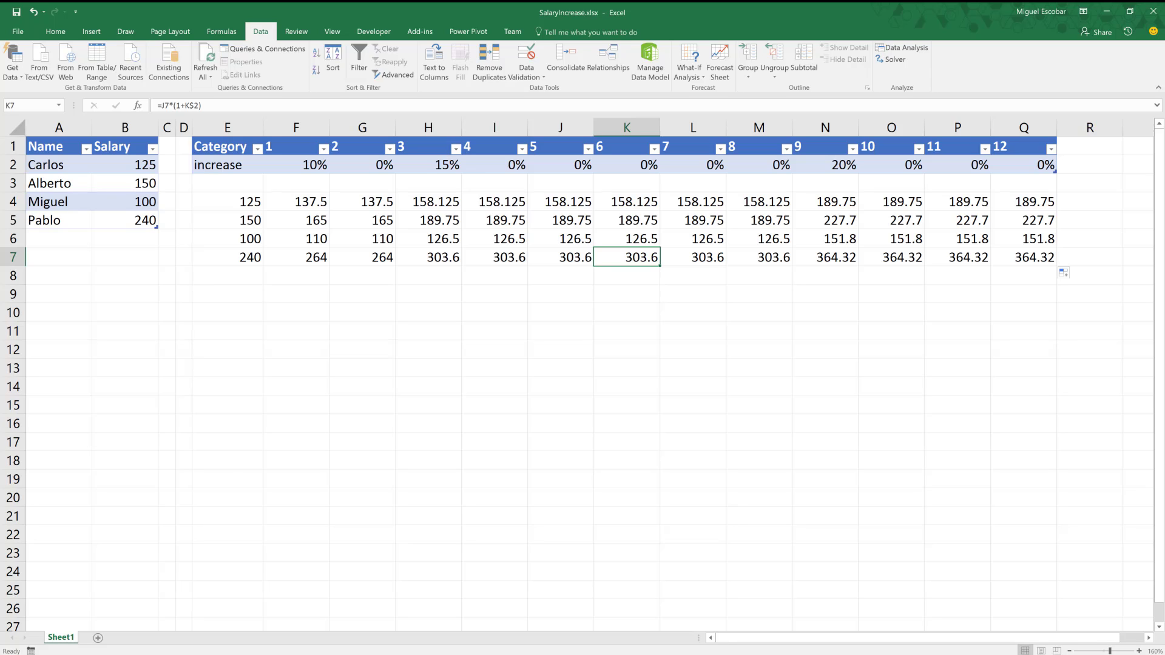
pyautogui.press('Right')
pyautogui.press('Right')
pyautogui.press('Right')
pyautogui.press('Right')
pyautogui.press('Right')
pyautogui.press('Right')
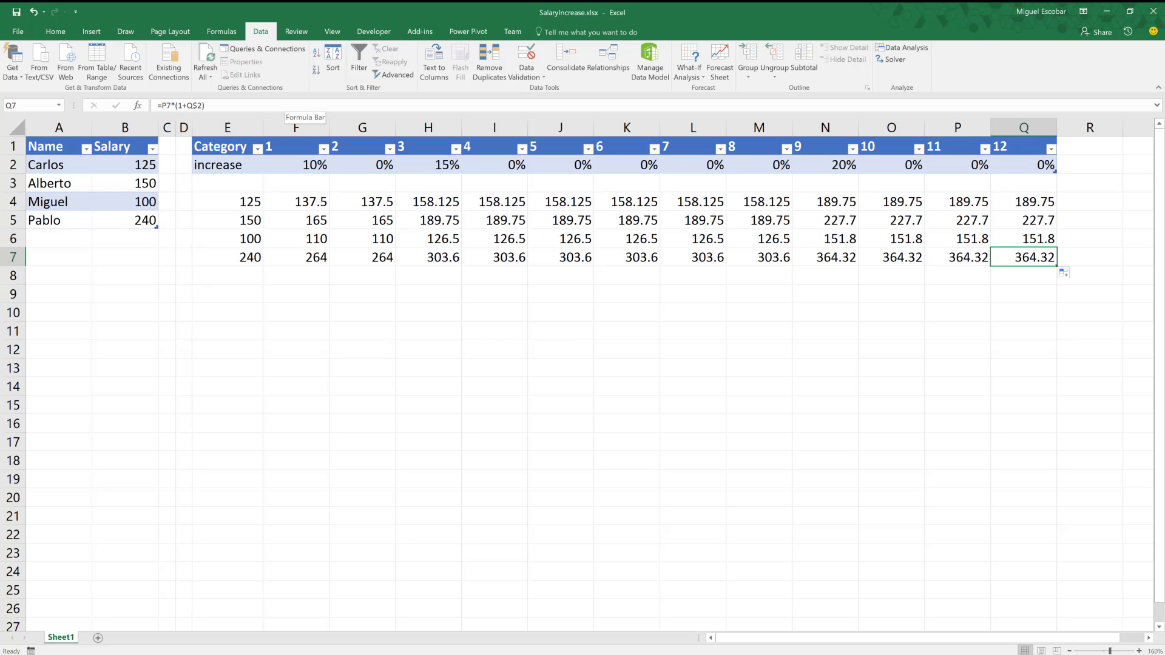
pyautogui.press('Left')
pyautogui.press('Left')
pyautogui.press('Left')
pyautogui.press('Left')
pyautogui.press('Left')
pyautogui.press('Left')
pyautogui.press('Left')
pyautogui.press('Left')
pyautogui.press('Left')
pyautogui.press('Left')
pyautogui.press('Left')
pyautogui.press('Right')
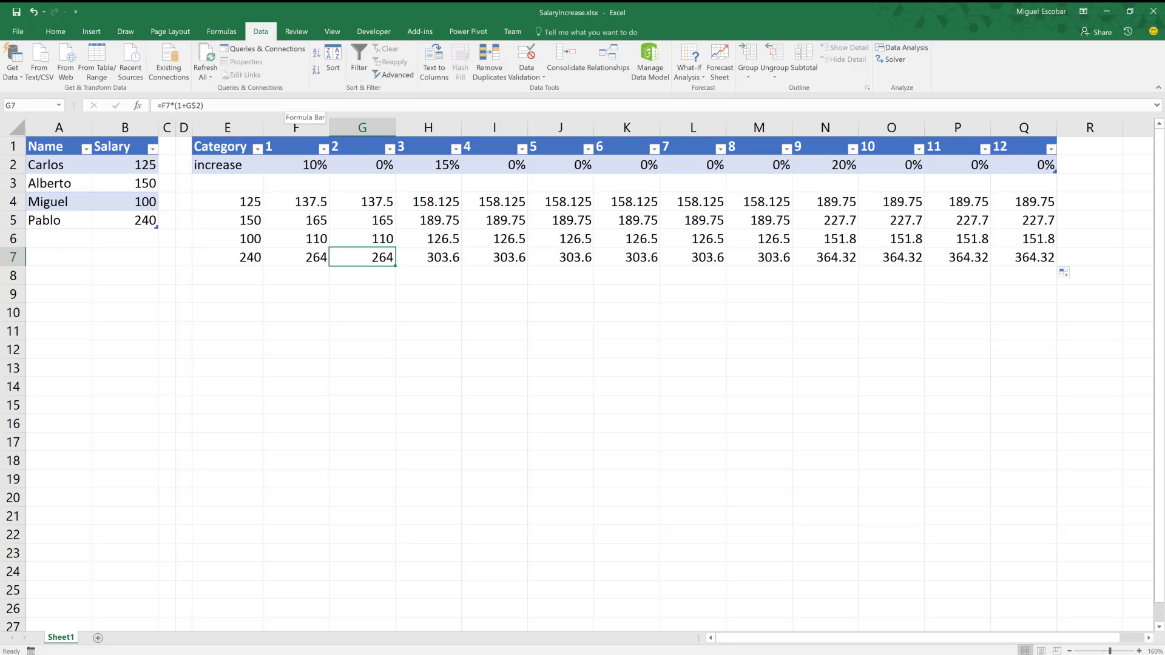
pyautogui.click(131, 201)
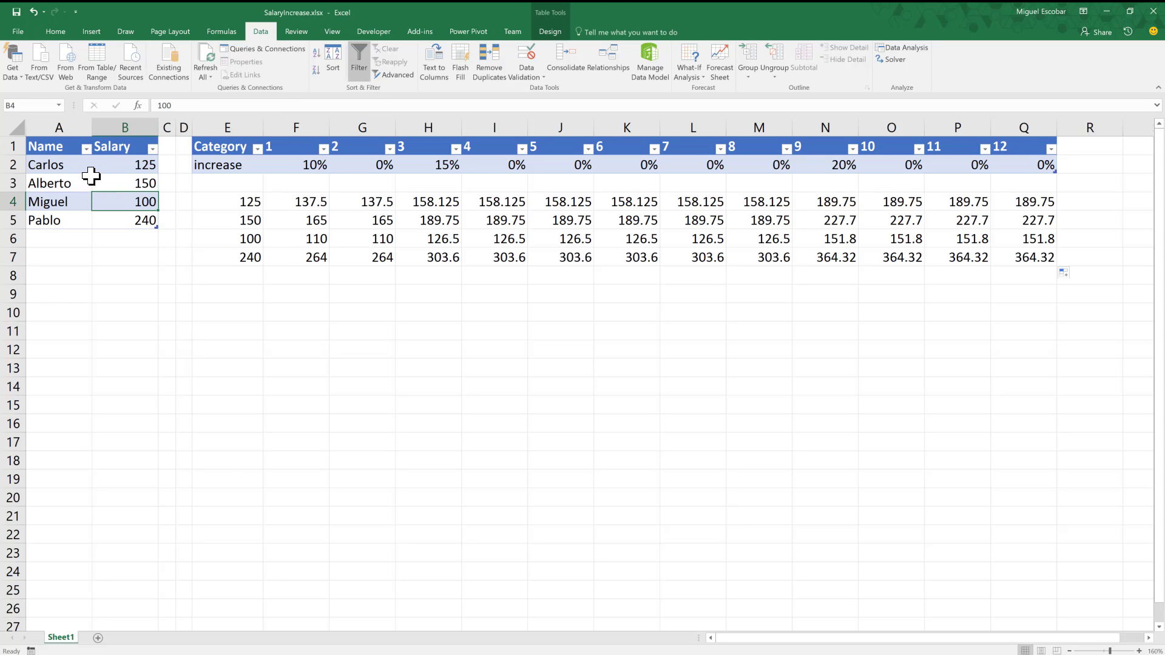
# - Launch the Power Query Editor from Data > Get Data
pyautogui.click(239, 168)
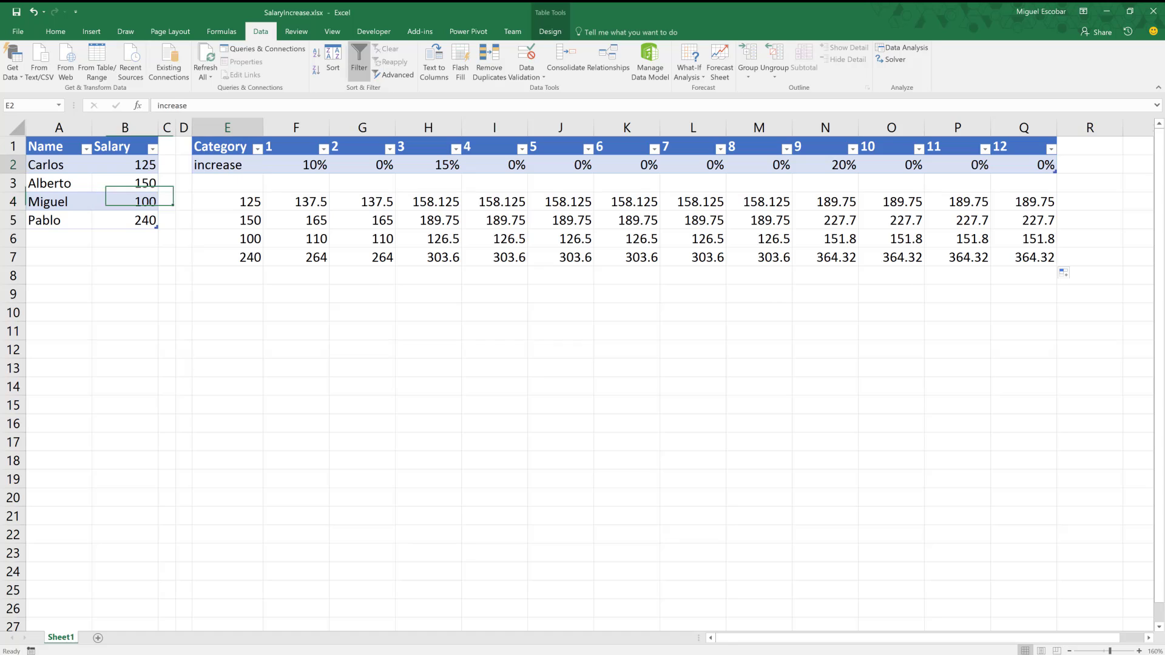
pyautogui.click(78, 185)
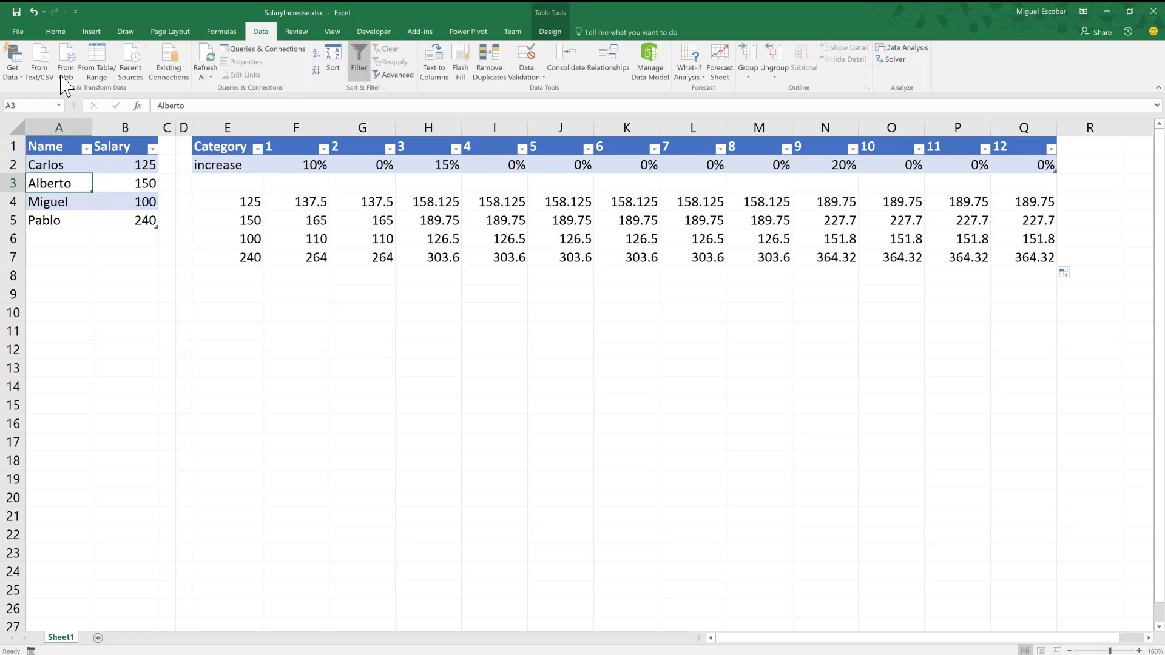
pyautogui.click(9, 80)
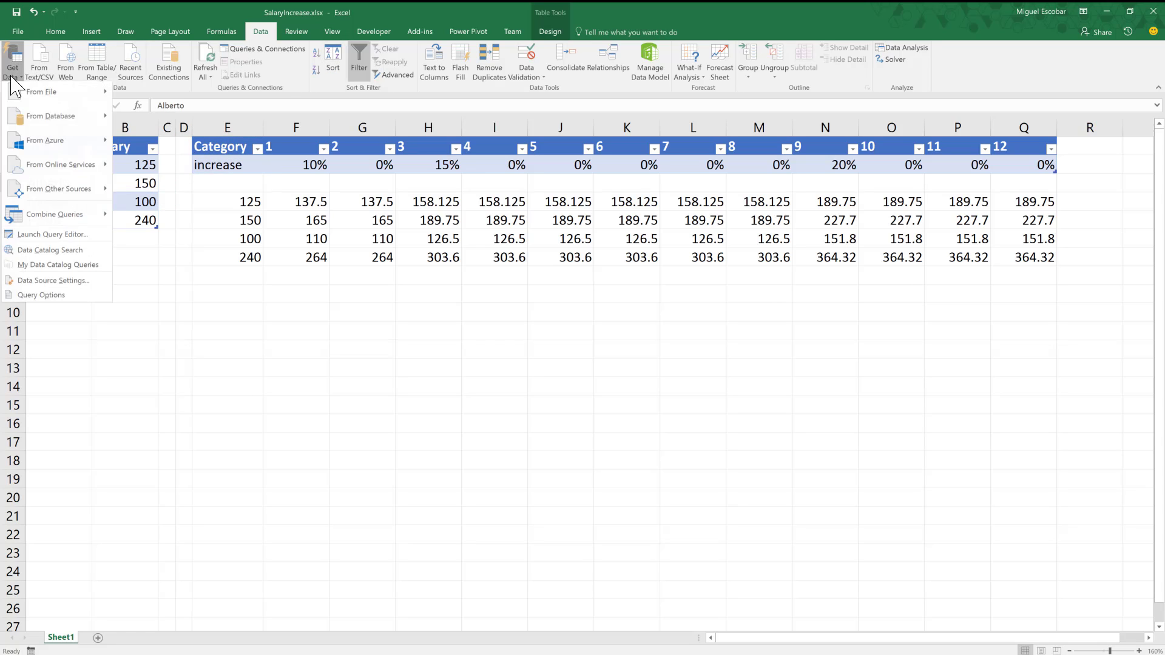
pyautogui.click(91, 237)
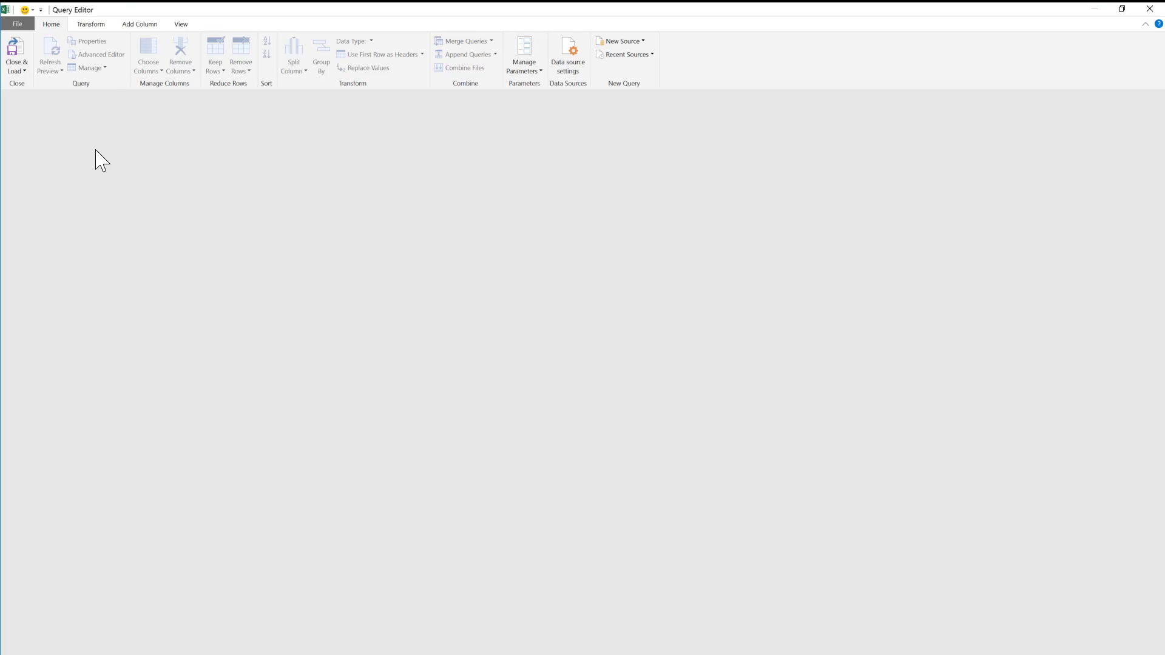
# - Review the Employees query's Source and Changed Type steps, then view the MonthlyIncrease source table
pyautogui.click(65, 117)
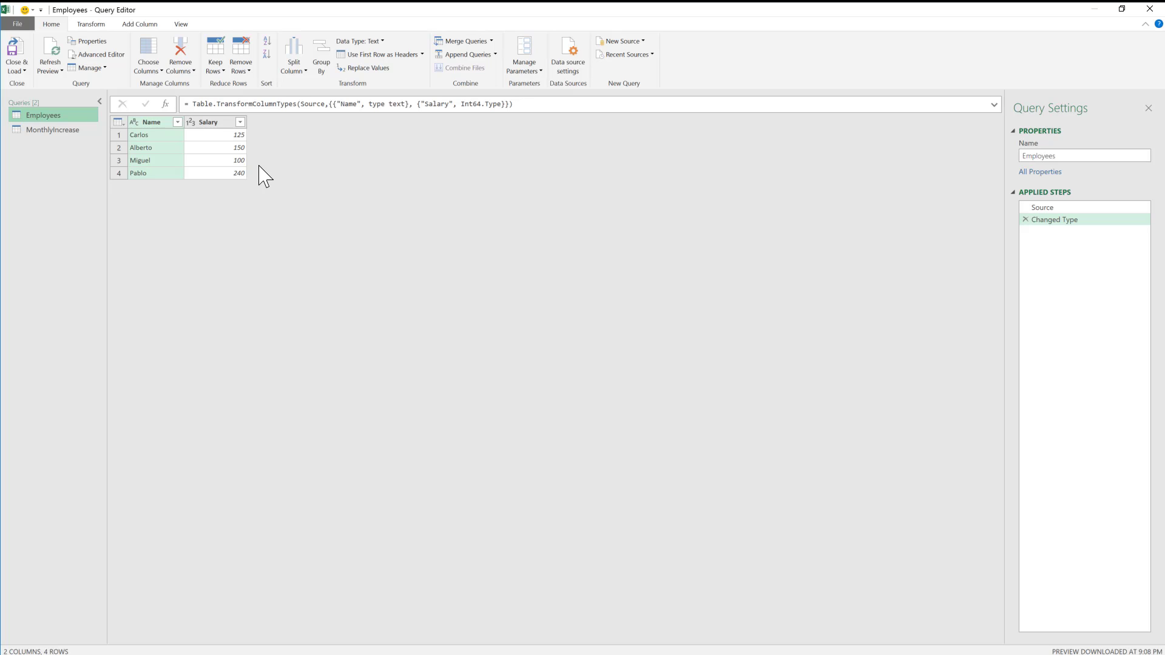
pyautogui.click(228, 134)
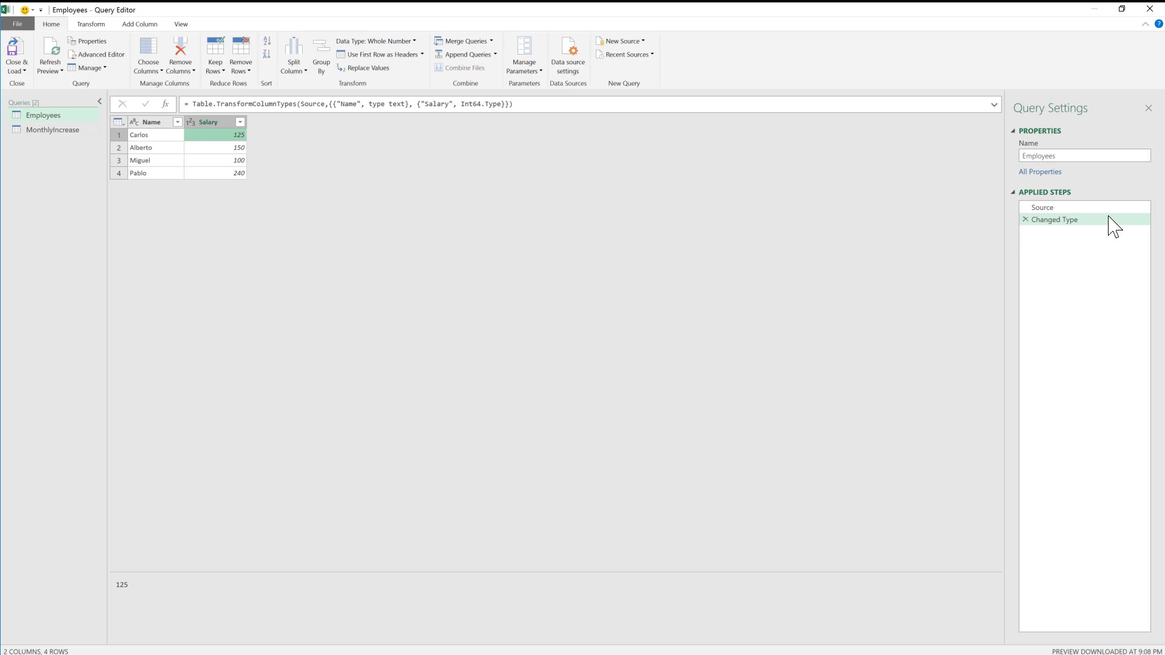
pyautogui.click(1060, 207)
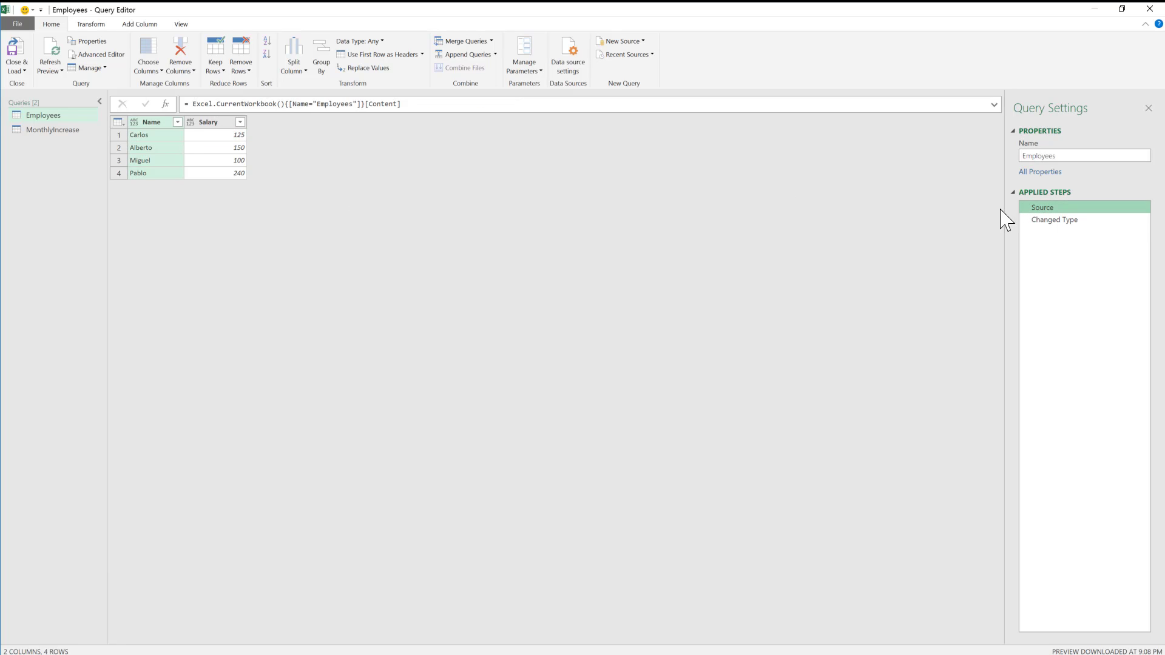
pyautogui.click(1053, 219)
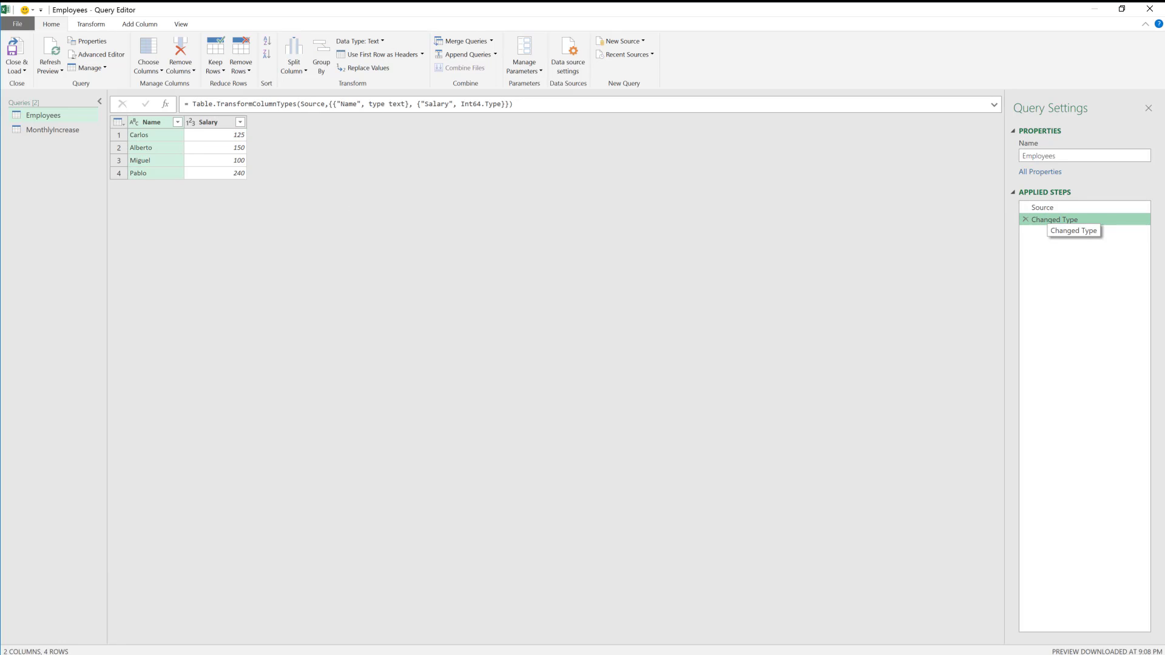
pyautogui.click(53, 129)
pyautogui.click(1042, 207)
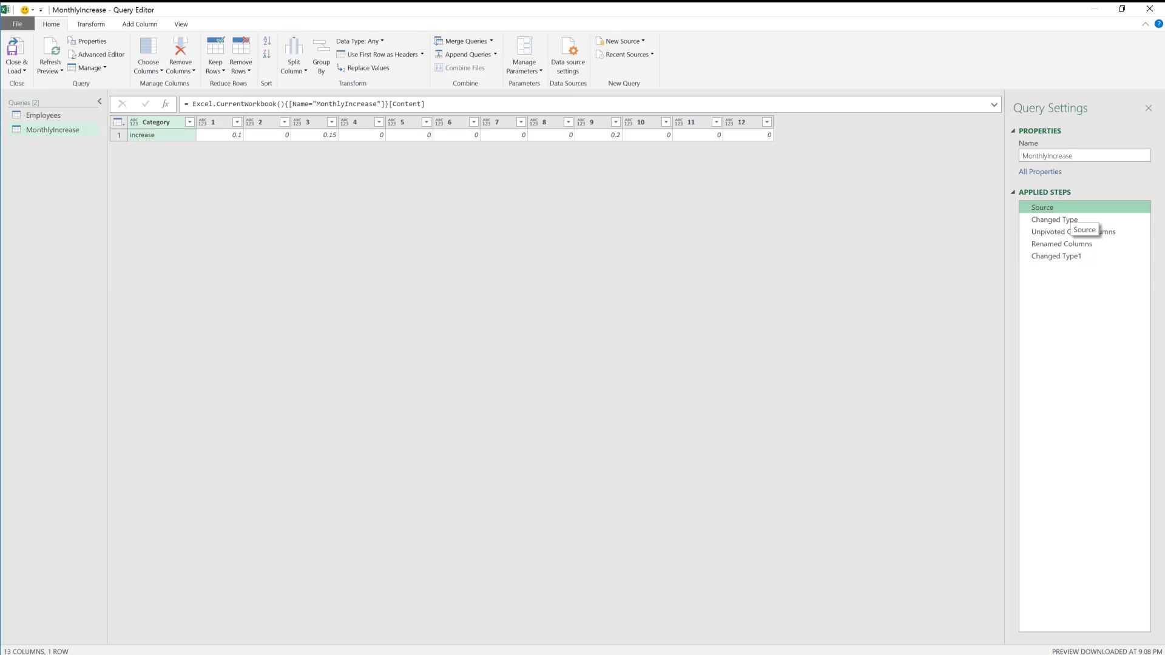
# - Inspect MonthlyIncrease's Changed Type, Unpivoted Other Columns, Renamed Columns and Changed Type1 steps
pyautogui.click(1069, 220)
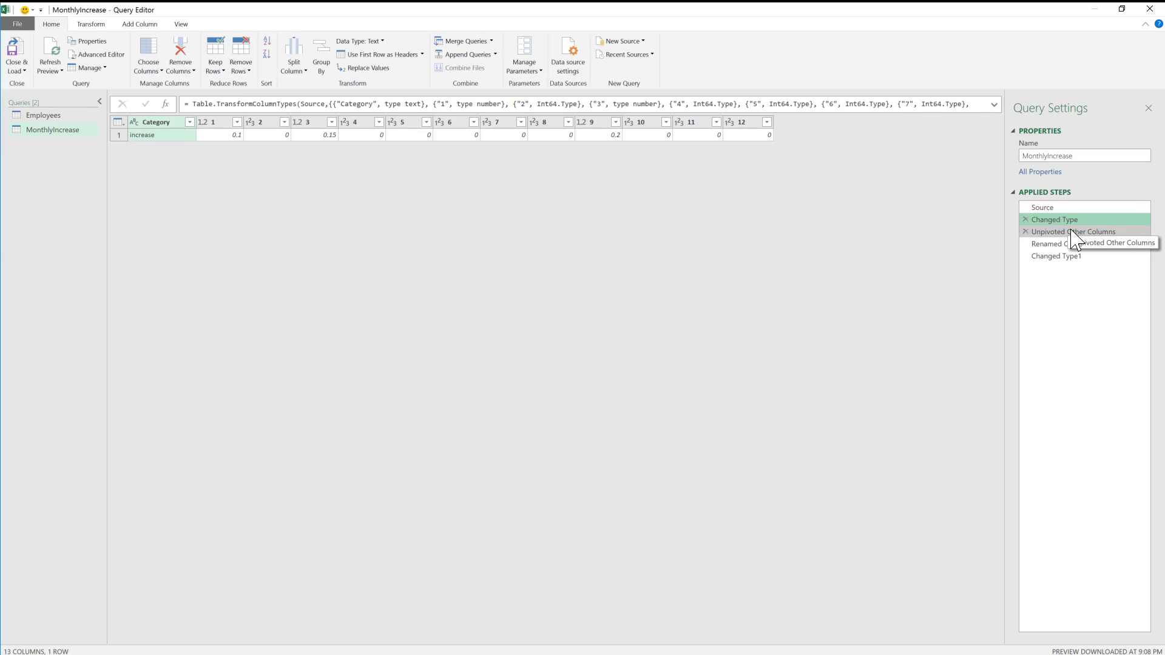
pyautogui.rightClick(167, 126)
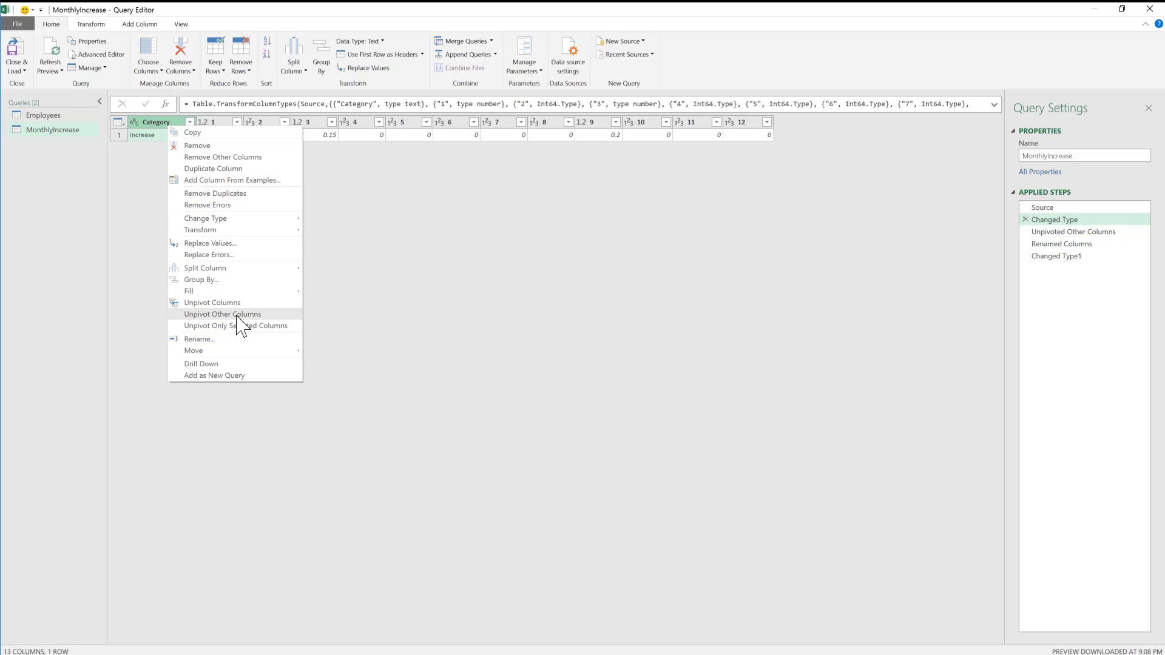
pyautogui.click(433, 318)
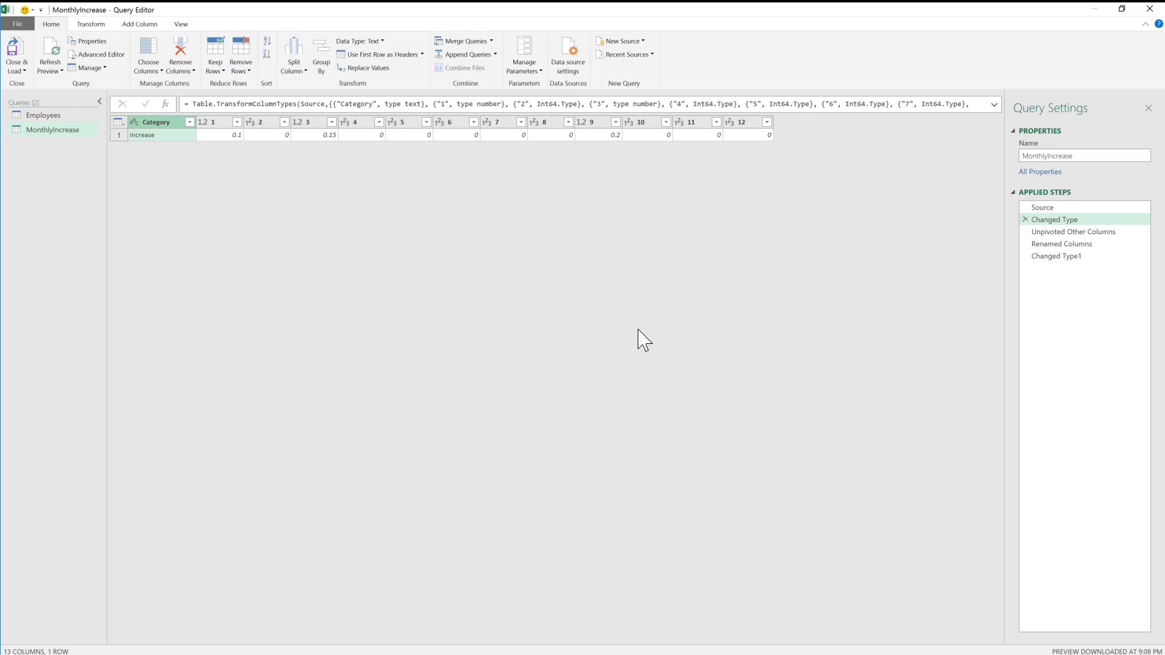
pyautogui.click(1084, 233)
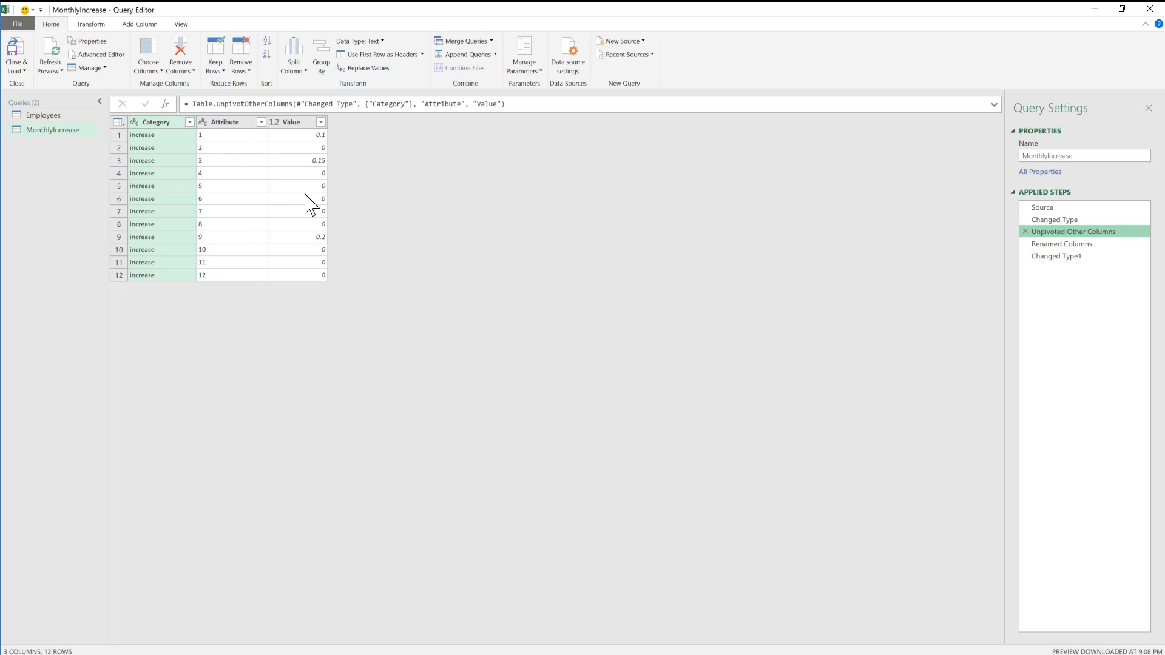
pyautogui.click(238, 123)
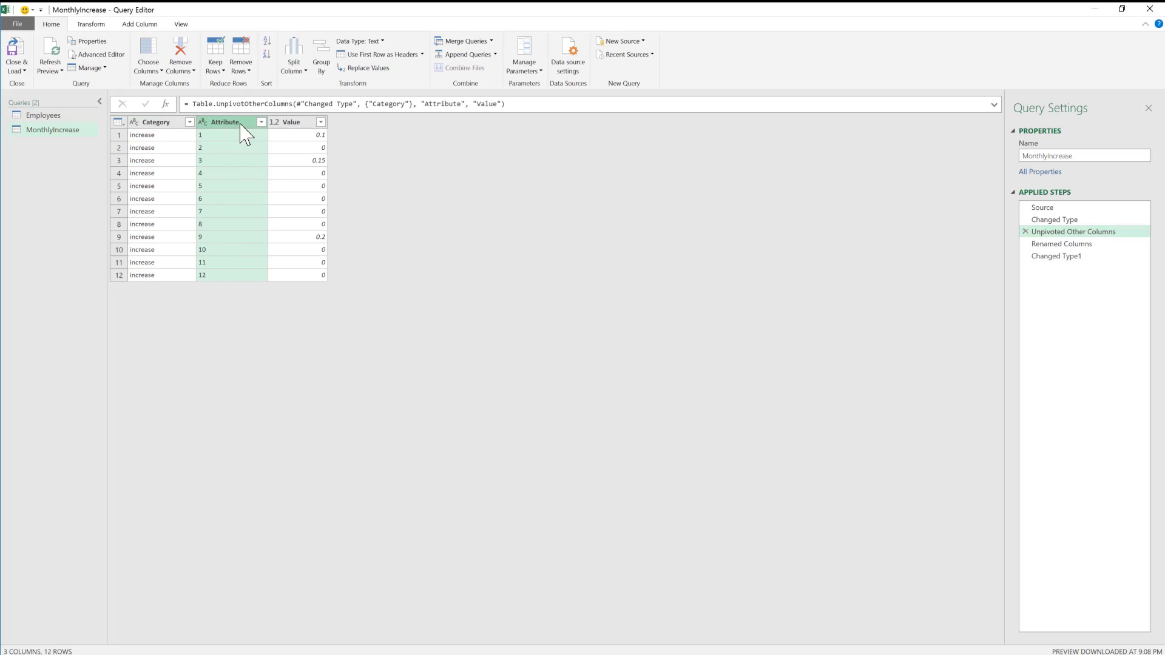
pyautogui.click(1068, 244)
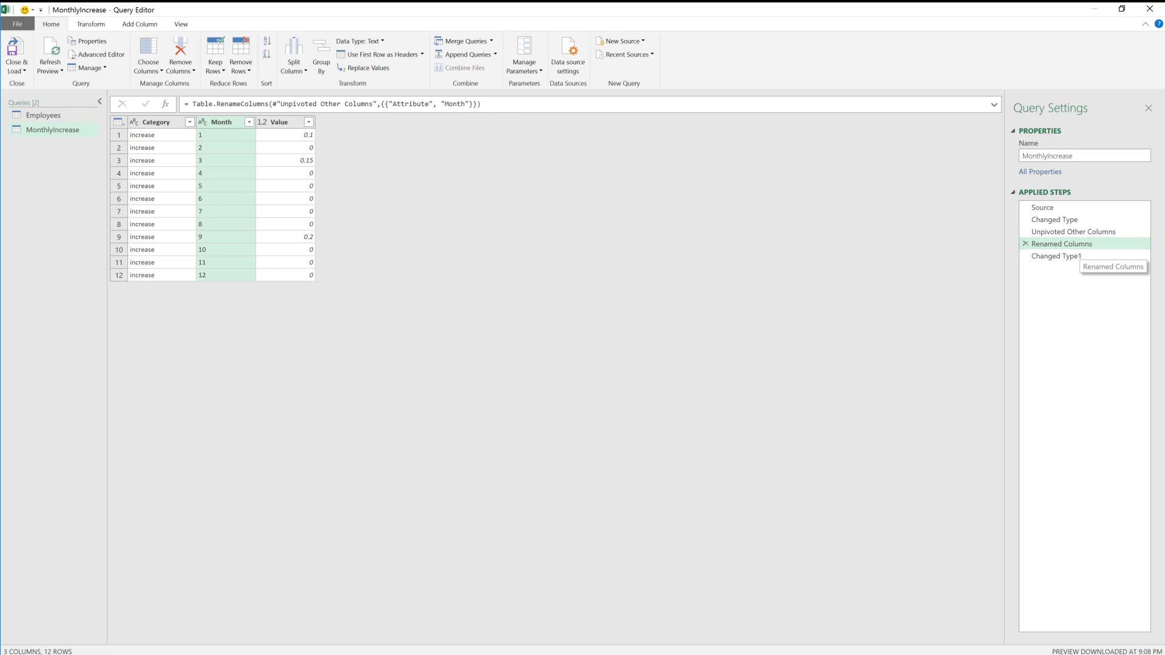
pyautogui.click(1067, 256)
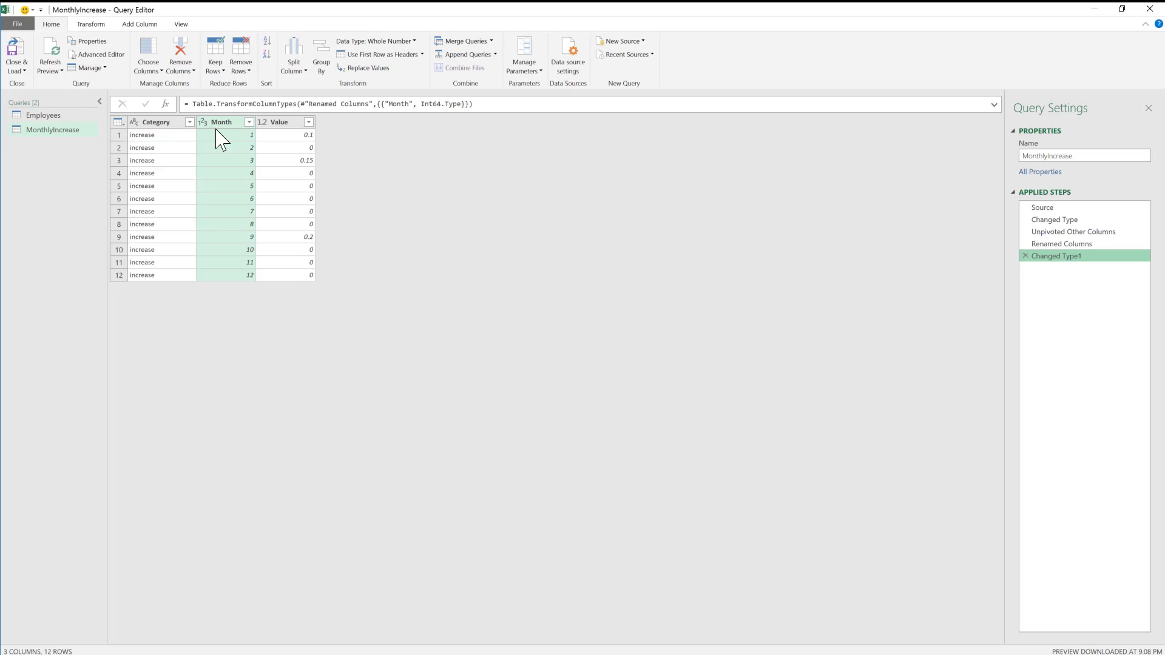
# - Create a reference query from MonthlyIncrease and name it Testing
pyautogui.rightClick(63, 133)
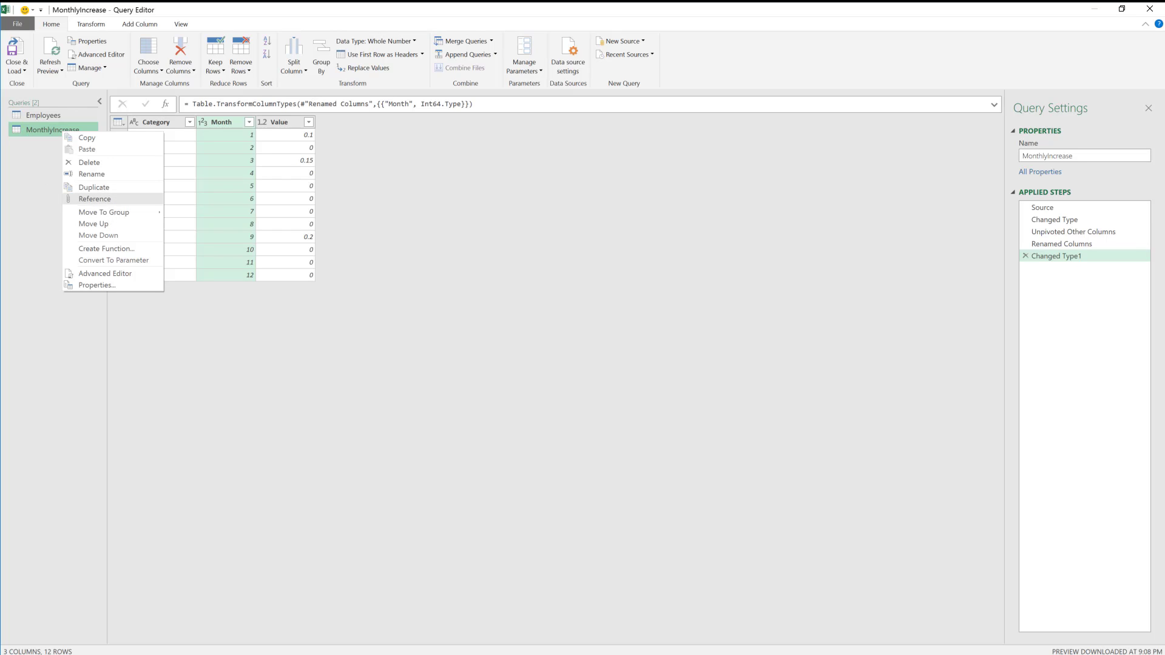
pyautogui.click(106, 199)
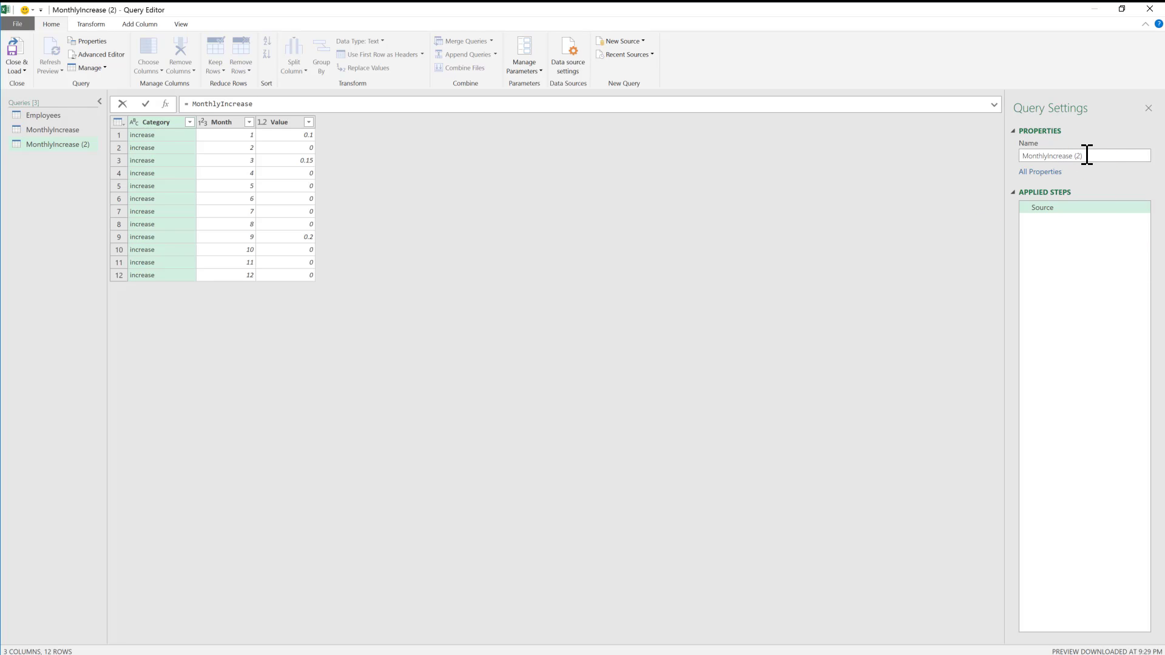
pyautogui.click(1058, 156)
pyautogui.write('M')
pyautogui.press('BackSpace')
pyautogui.press('BackSpace')
pyautogui.press('BackSpace')
pyautogui.press('BackSpace')
pyautogui.write('Testing')
pyautogui.press('Return')
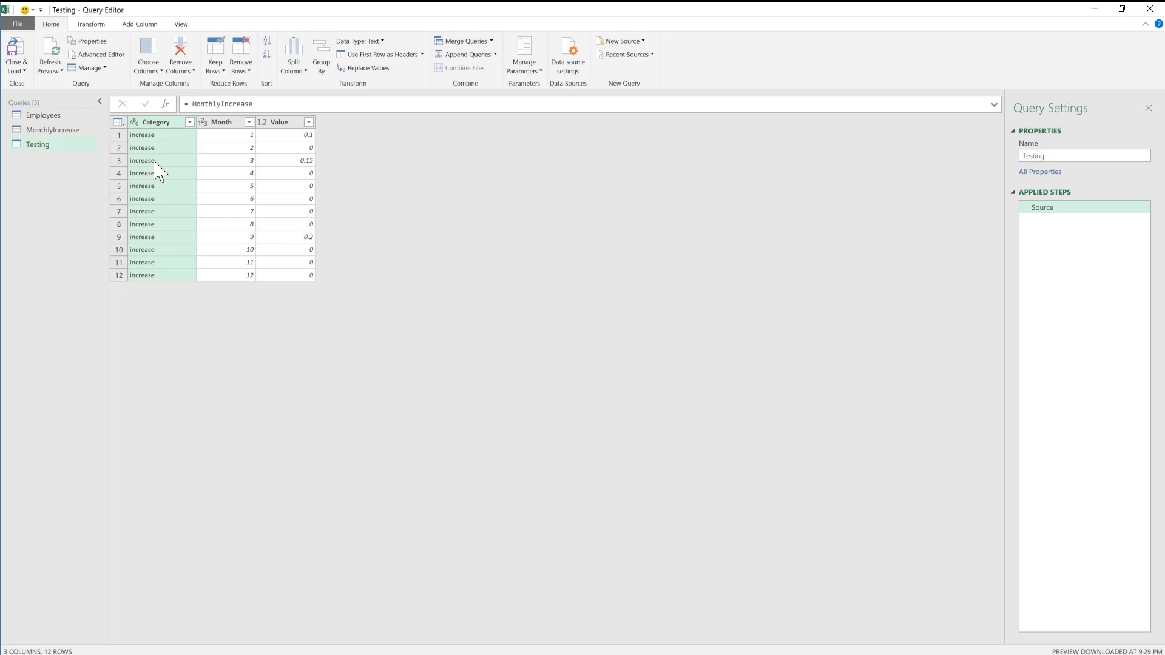
# - Change Testing's formula to = Table.RowCount(MonthlyIncrease), returning 12
pyautogui.click(203, 104)
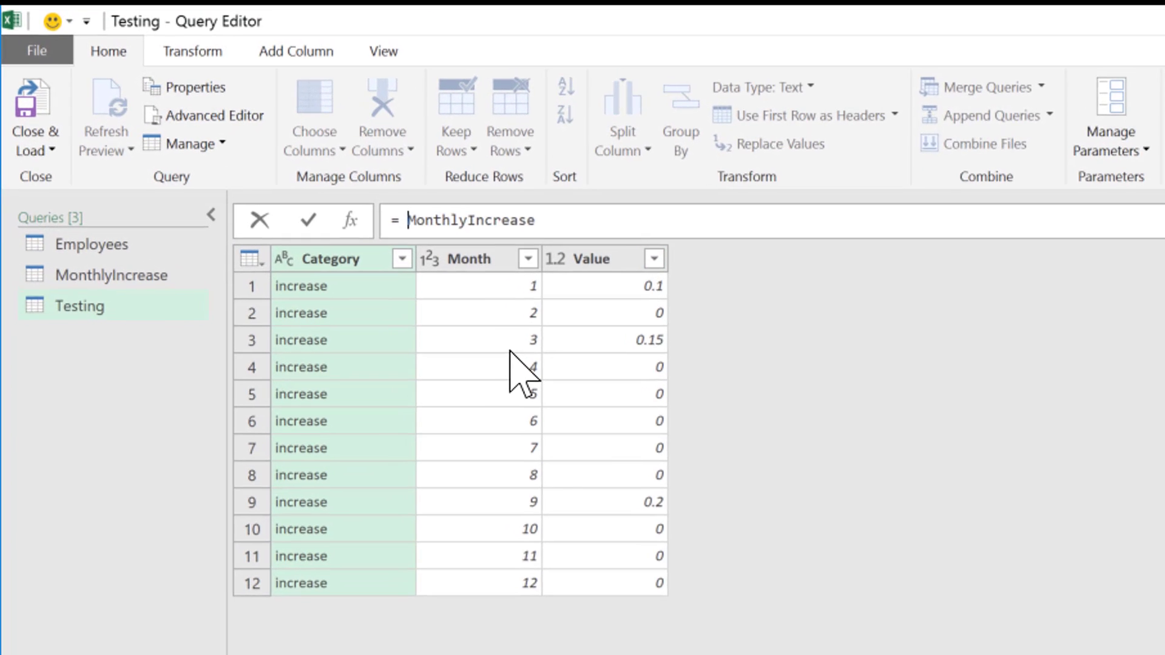
pyautogui.write('Table.')
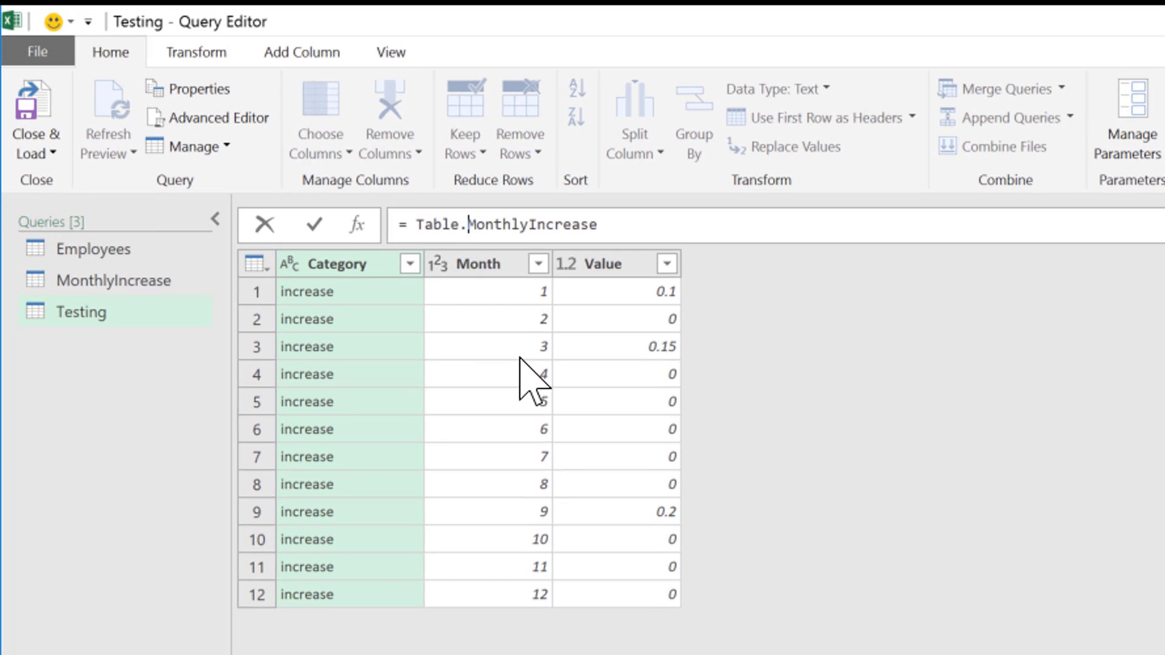
pyautogui.write('RowCount(')
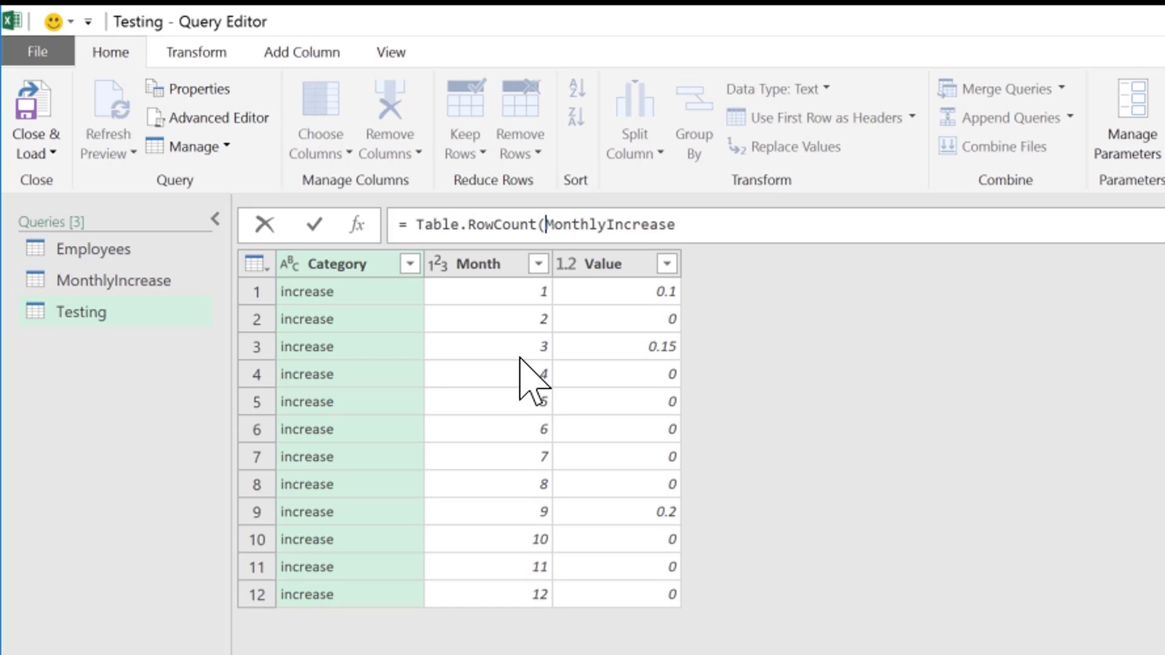
pyautogui.press('End')
pyautogui.write(')')
pyautogui.press('Return')
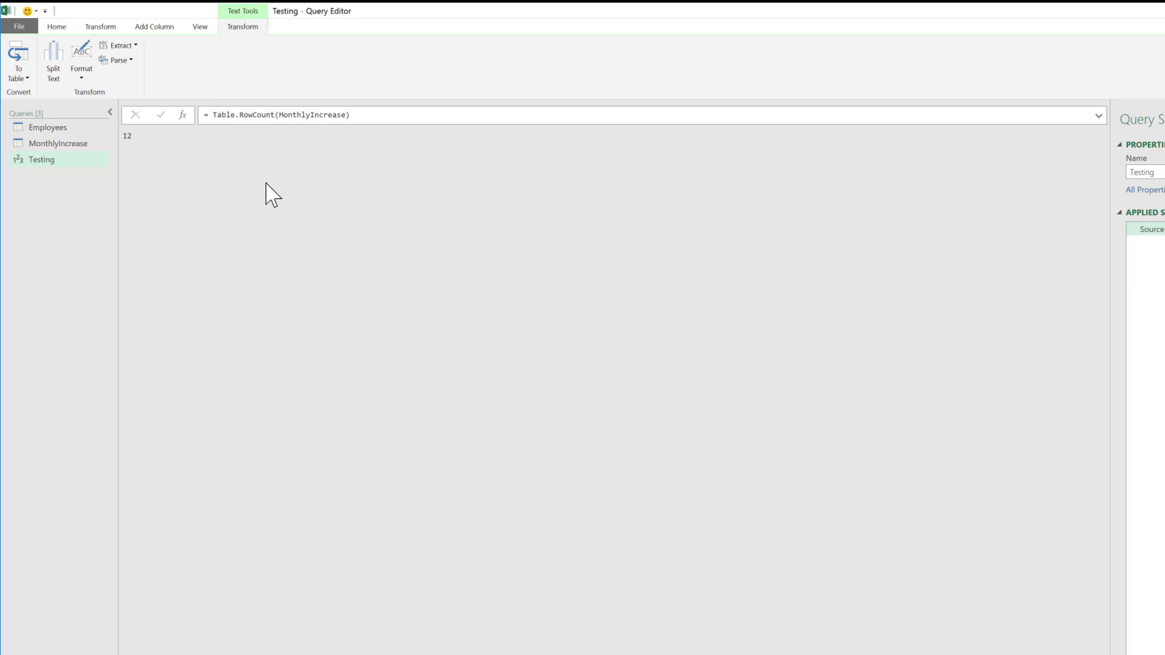
pyautogui.moveTo(325, 10); pyautogui.dragTo(566, 362)
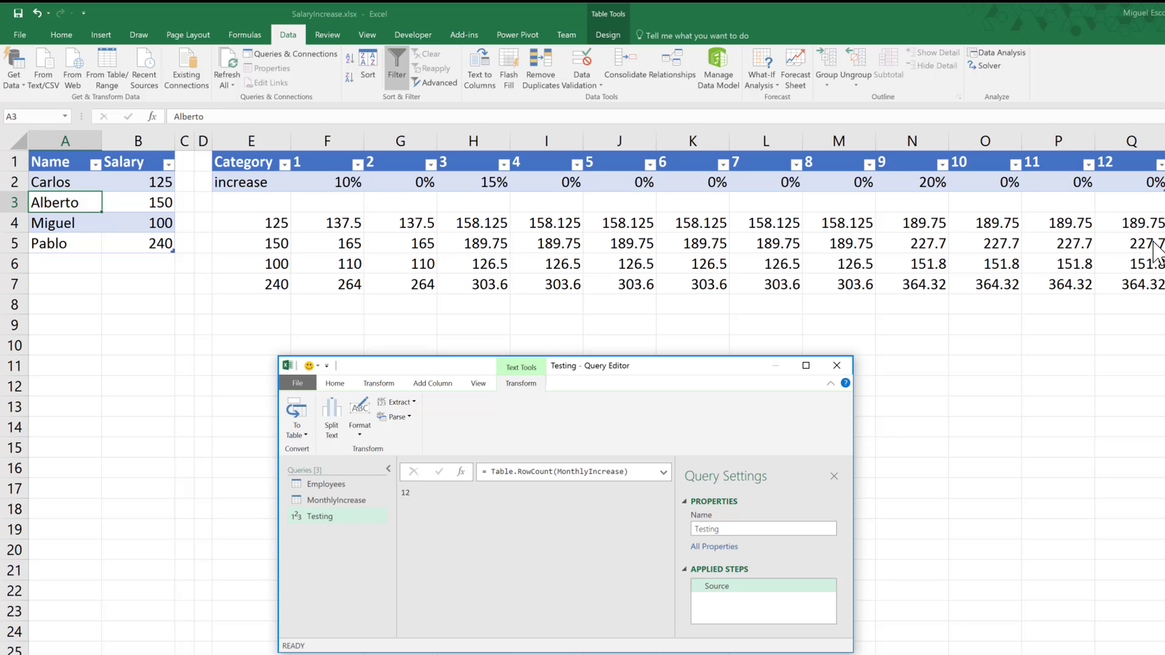
pyautogui.doubleClick(575, 366)
pyautogui.doubleClick(520, 13)
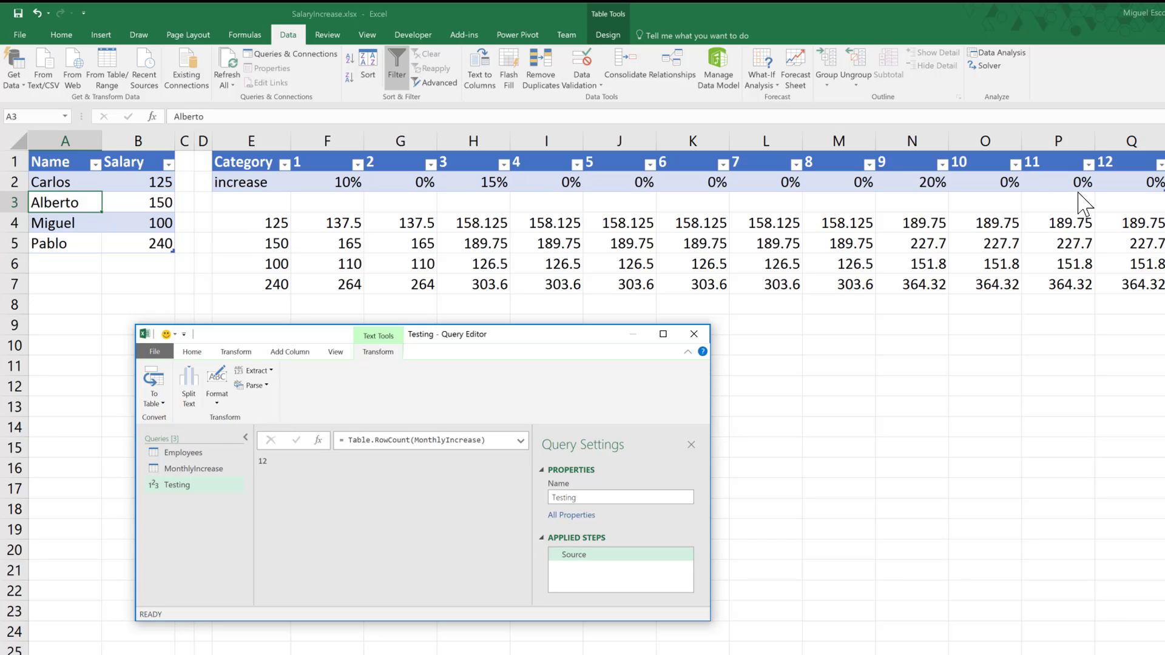
pyautogui.click(663, 333)
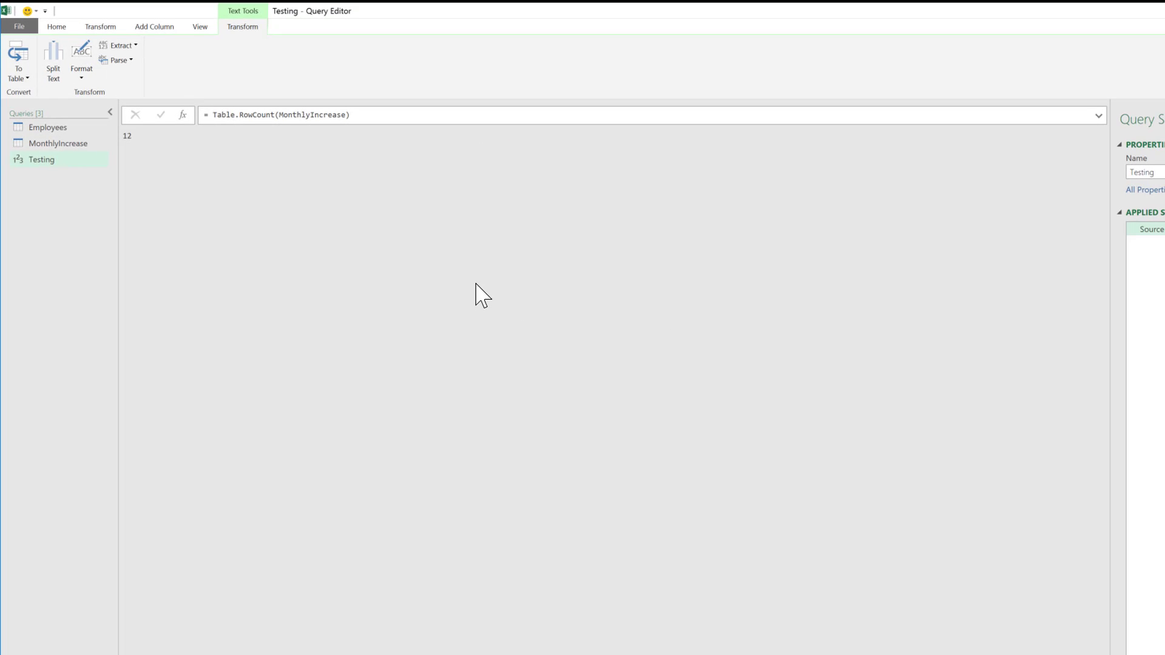
# - Add a custom step and replace Source with 'List.Generate( () =>'
pyautogui.click(182, 116)
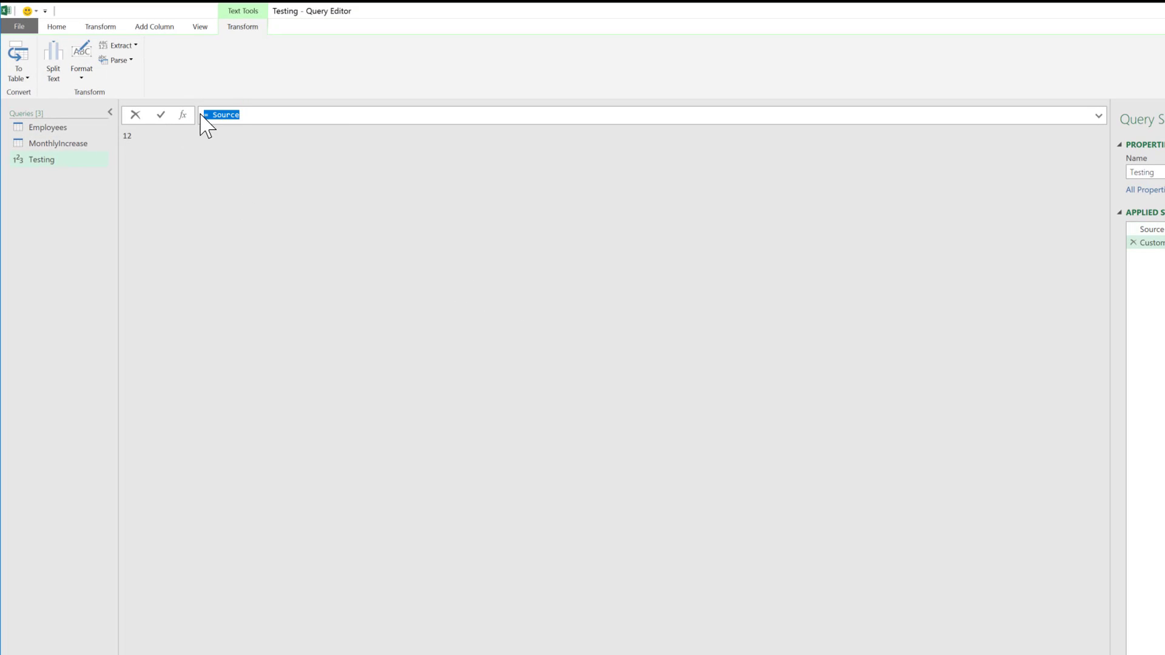
pyautogui.click(216, 120)
pyautogui.doubleClick(224, 115)
pyautogui.write('List.Generate')
pyautogui.write('(')
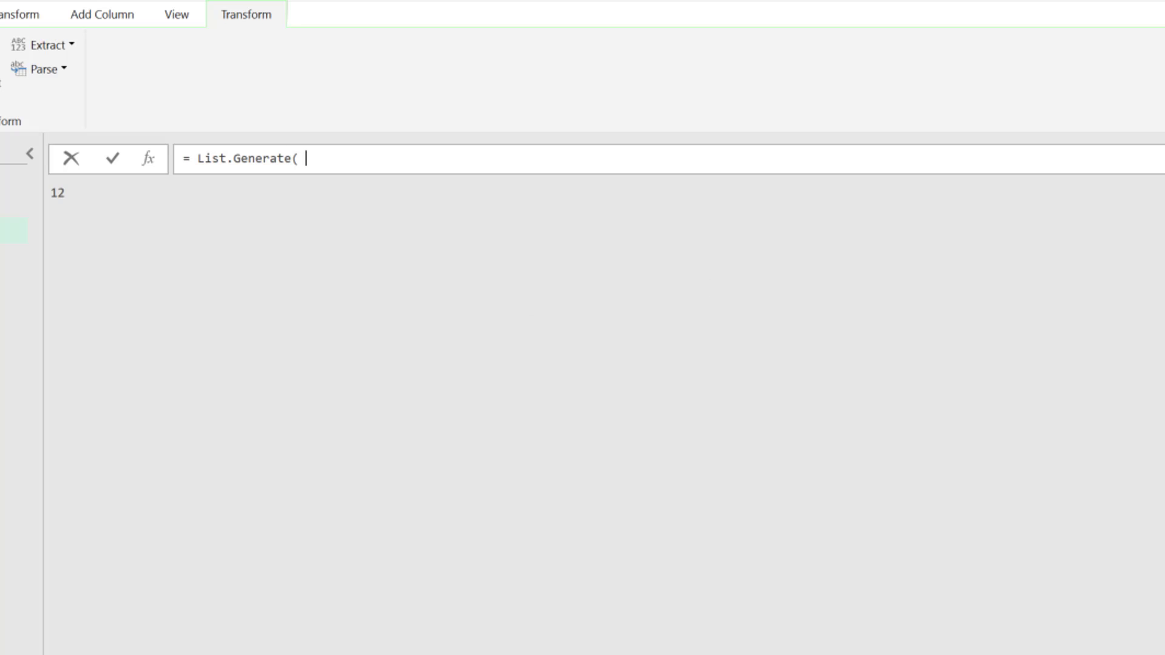
pyautogui.hotkey('shift', 'Return')
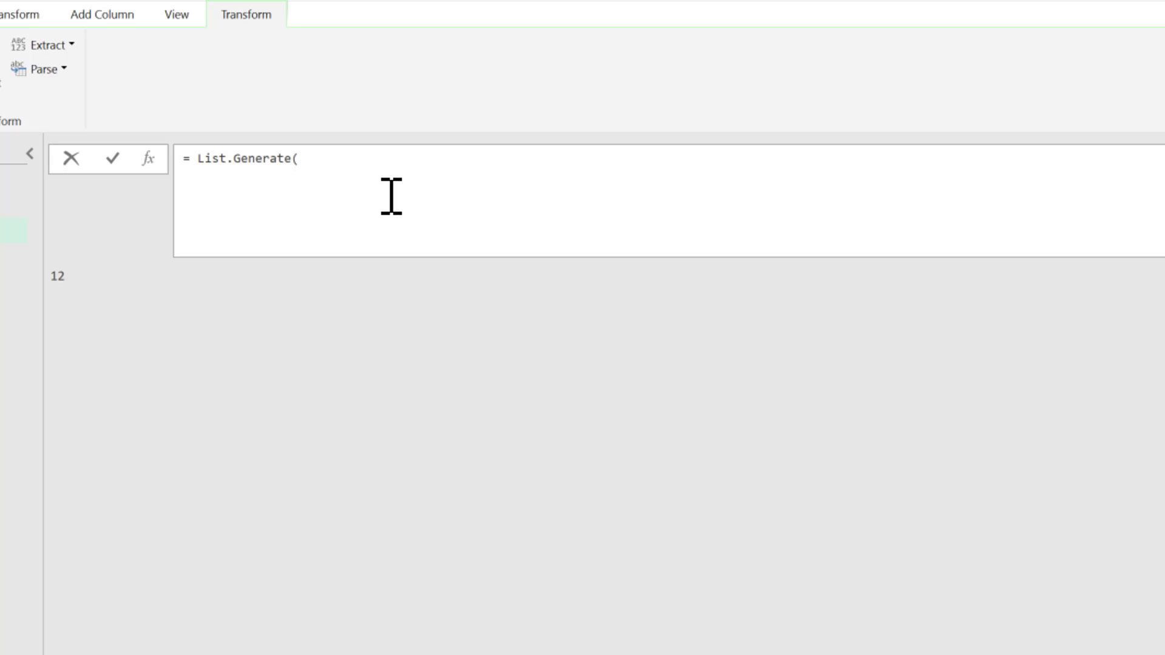
pyautogui.write('() =>')
pyautogui.press('Return')
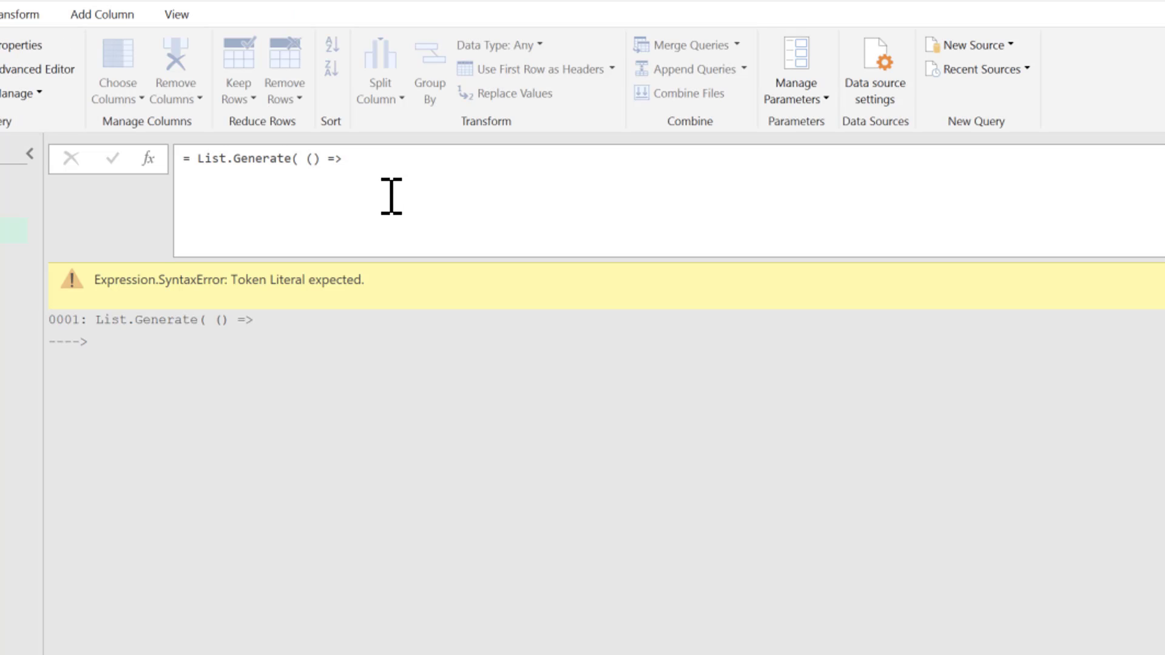
# - Begin the starting record on a new line with '[Month = 0, Salary ='
pyautogui.click(382, 164)
pyautogui.hotkey('shift', 'Return')
pyautogui.press('BackSpace')
pyautogui.press('BackSpace')
pyautogui.press('BackSpace')
pyautogui.write('[')
pyautogui.write('Month ')
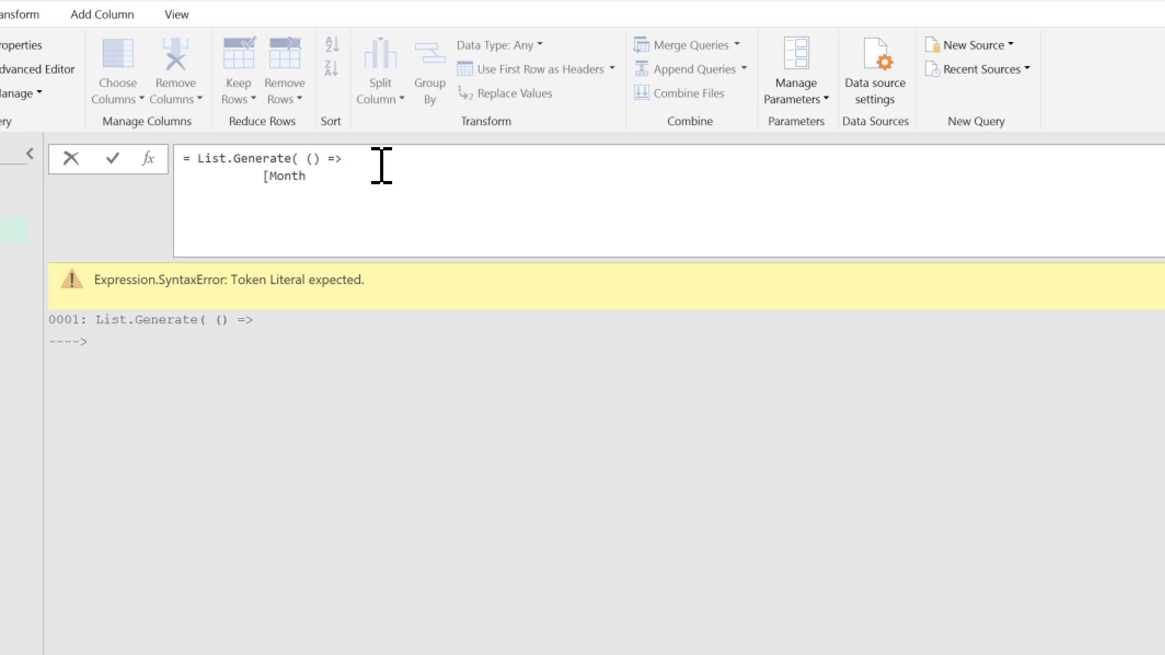
pyautogui.write('=')
pyautogui.write('0')
pyautogui.write(', Salary -')
pyautogui.press('BackSpace')
pyautogui.press('BackSpace')
pyautogui.write('=')
# - Check the worksheet salaries and complete the starting record with Salary = 125]
pyautogui.moveTo(494, 3); pyautogui.dragTo(696, 516)
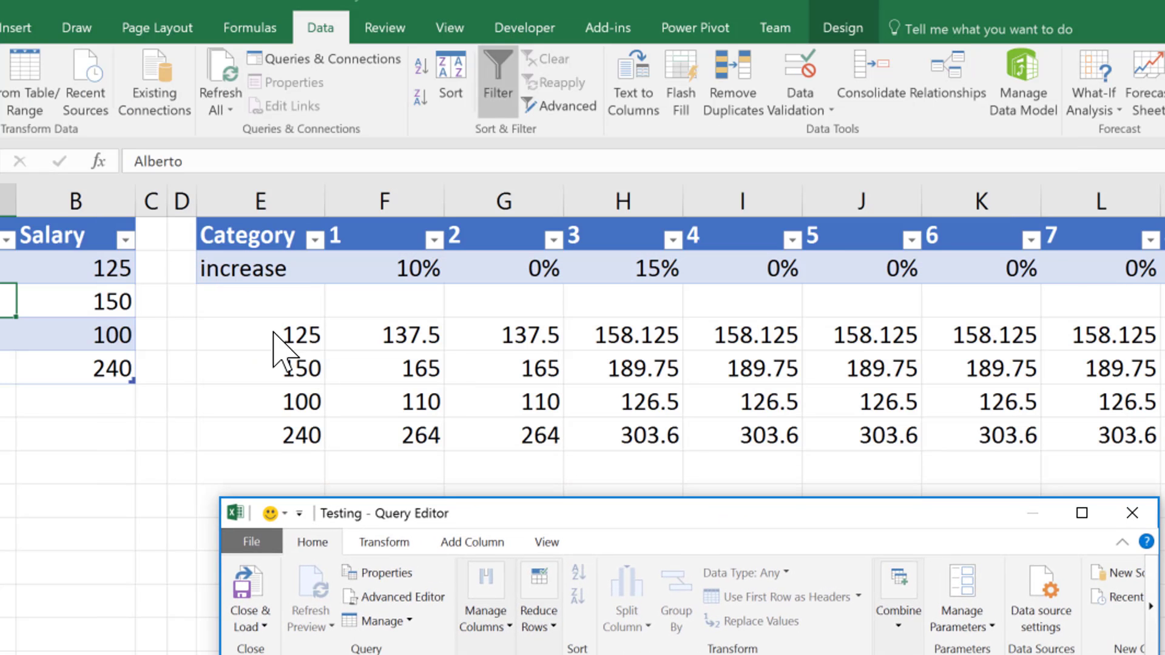
pyautogui.doubleClick(939, 516)
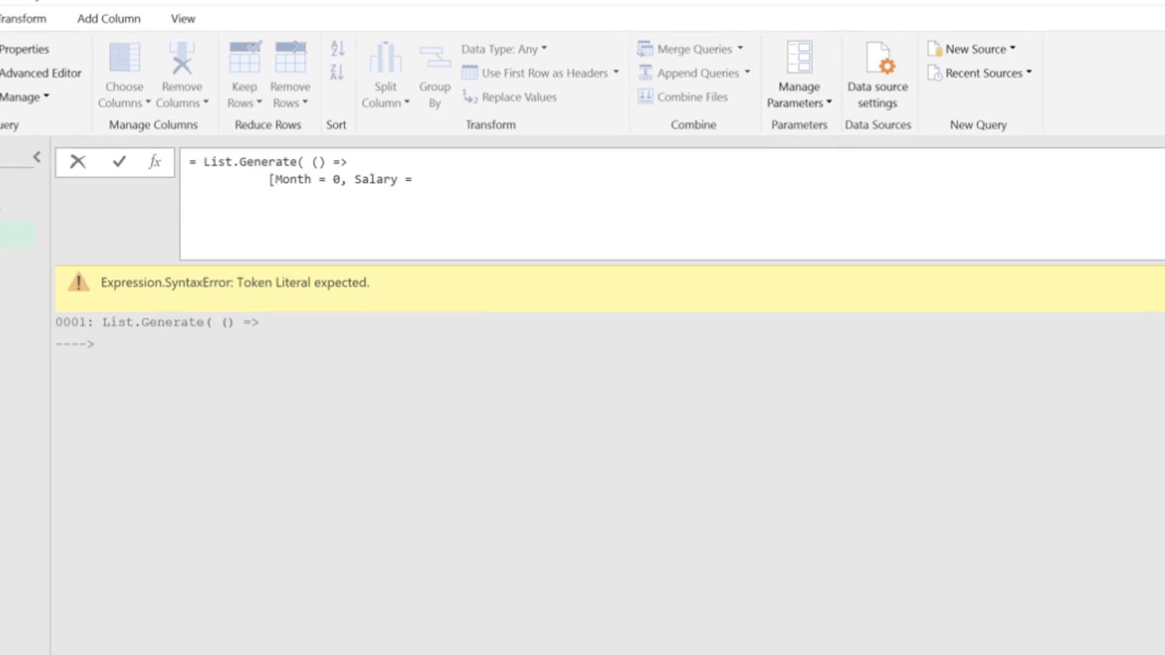
pyautogui.write('125')
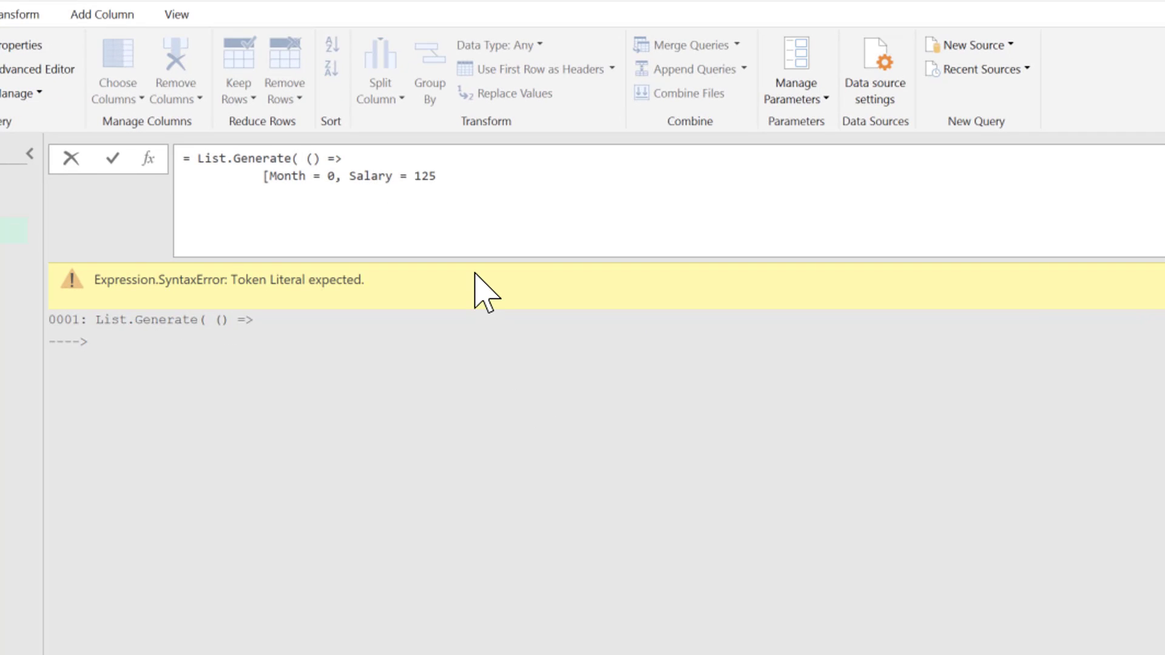
pyautogui.write(']')
pyautogui.moveTo(598, 8); pyautogui.dragTo(692, 447)
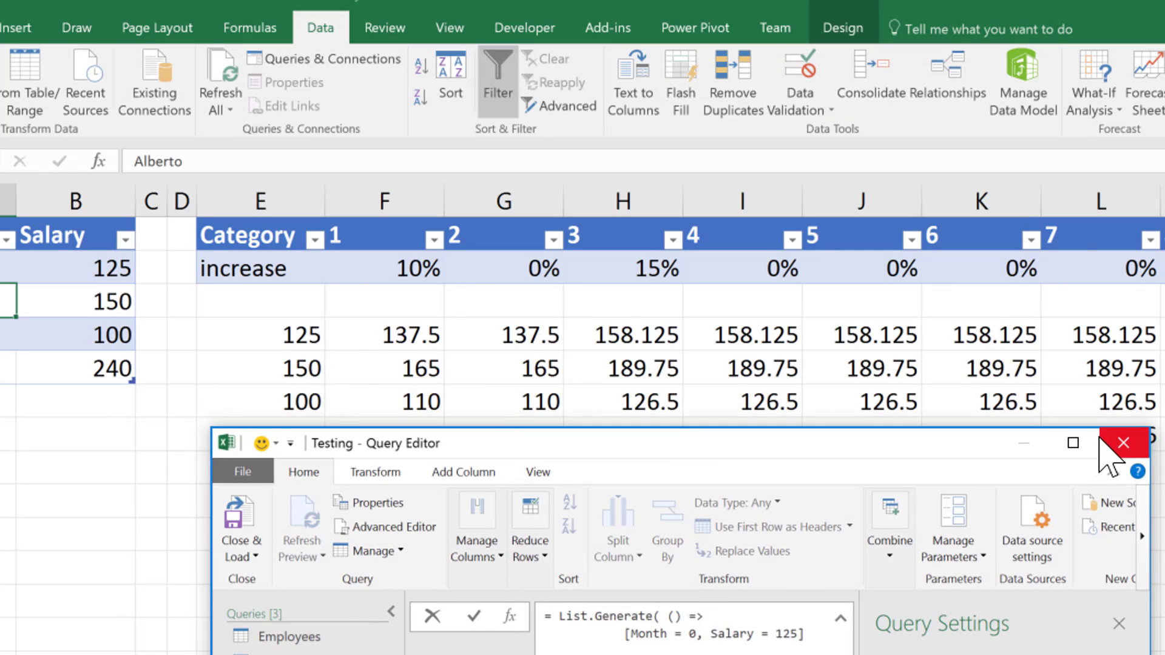
pyautogui.click(1073, 443)
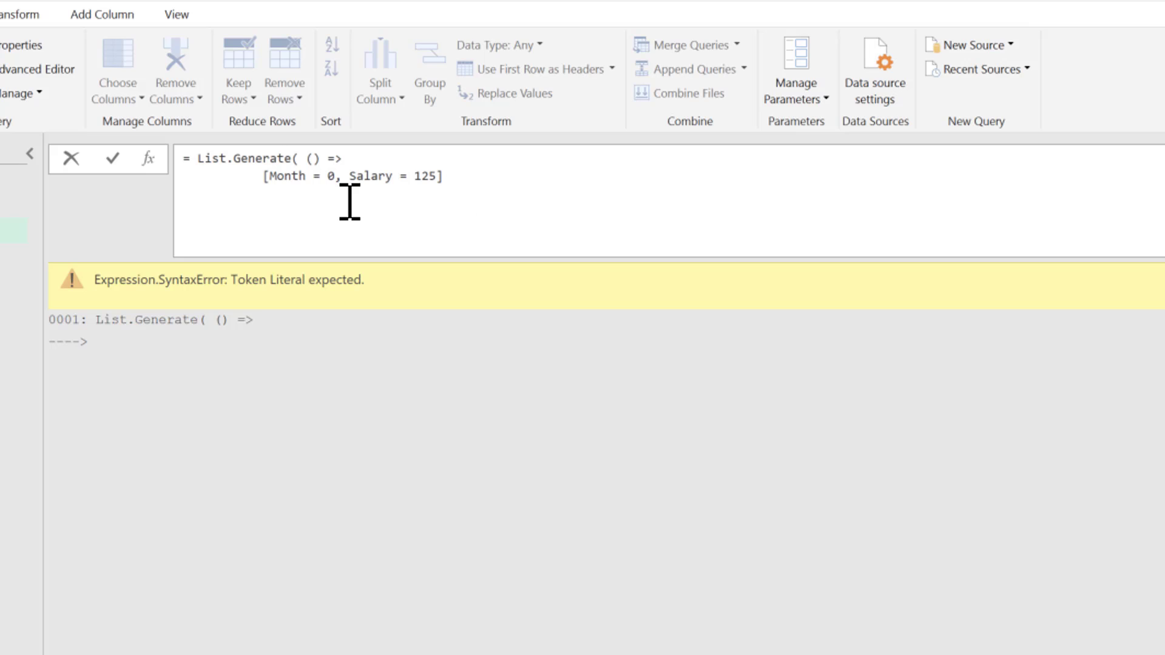
# - Add the condition 'each [Month] <= Source' and confirm Source's row count is 12
pyautogui.moveTo(249, 175); pyautogui.dragTo(250, 234)
pyautogui.click(462, 179)
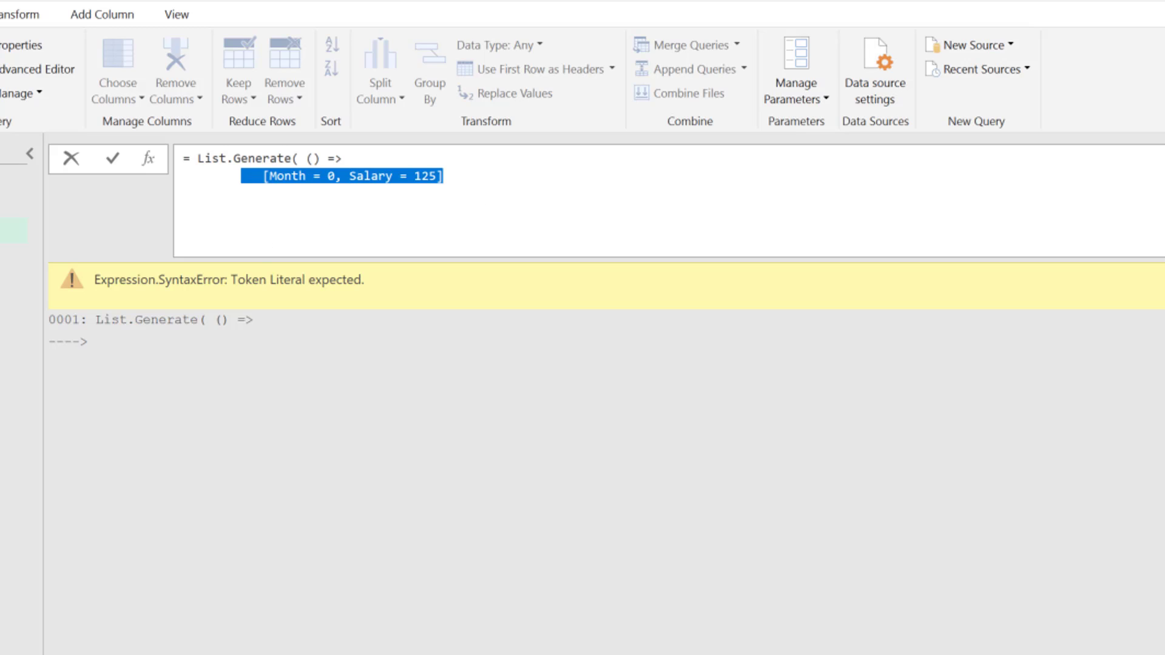
pyautogui.click(457, 178)
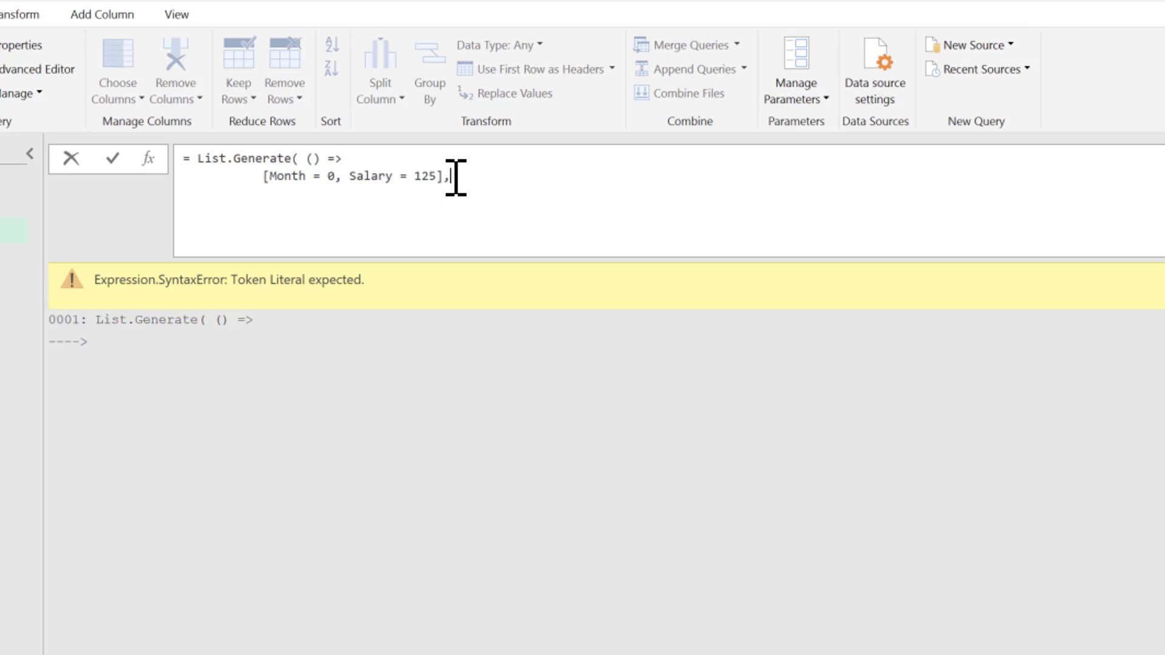
pyautogui.write('each')
pyautogui.write('[Month] < = Source,')
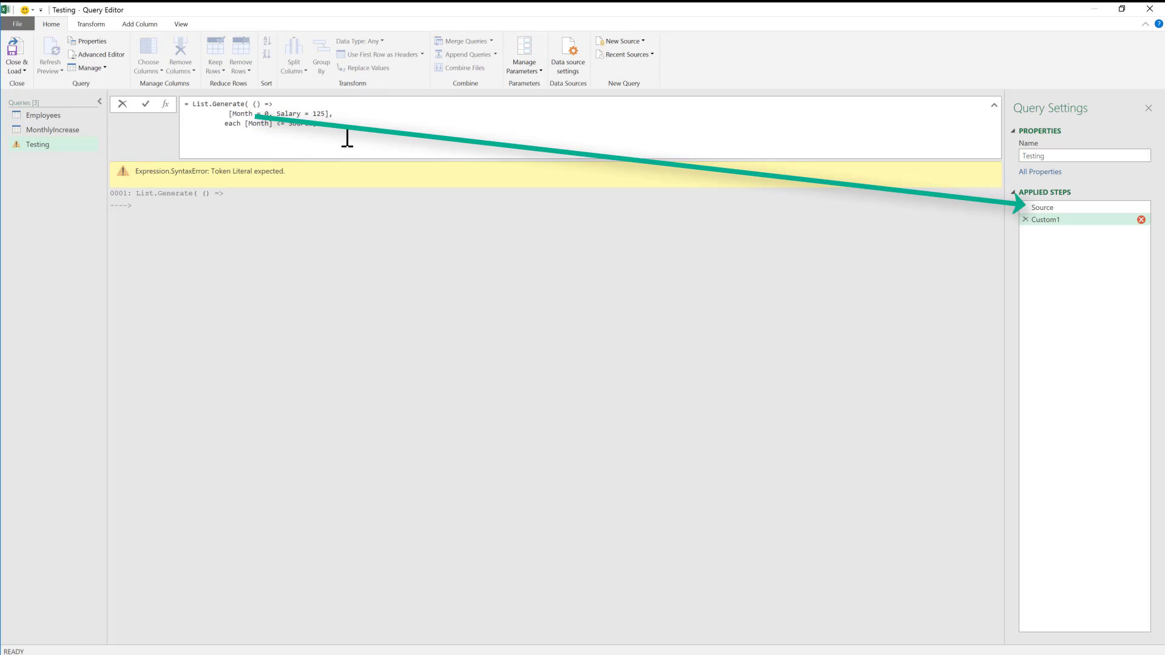
pyautogui.click(1053, 208)
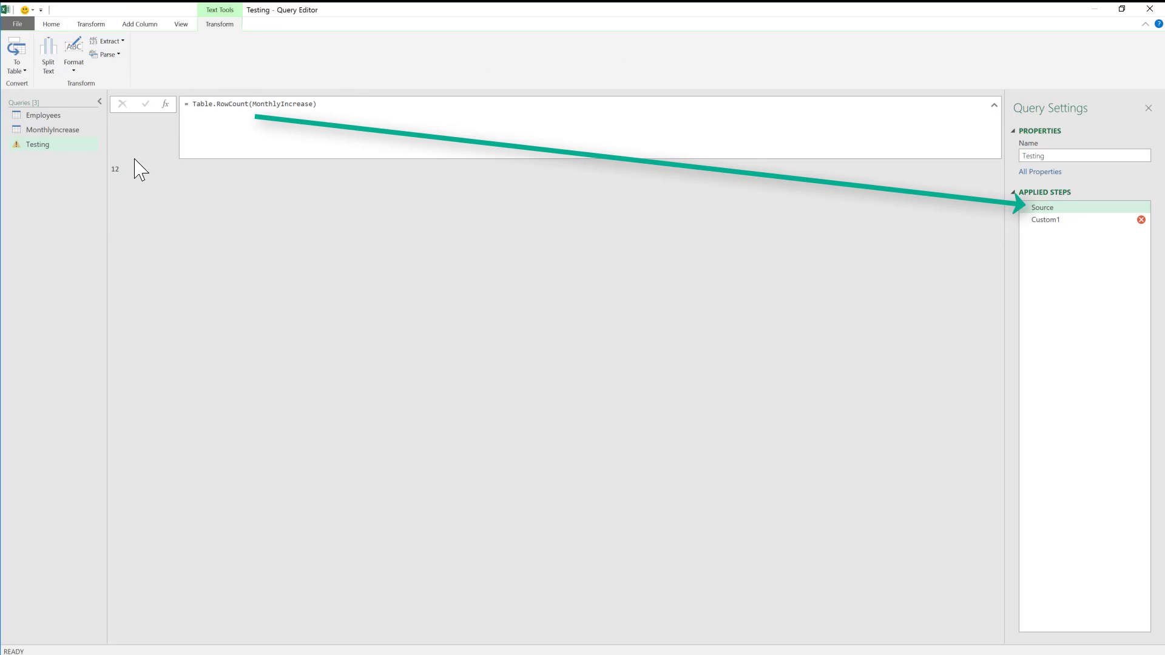
pyautogui.click(115, 169)
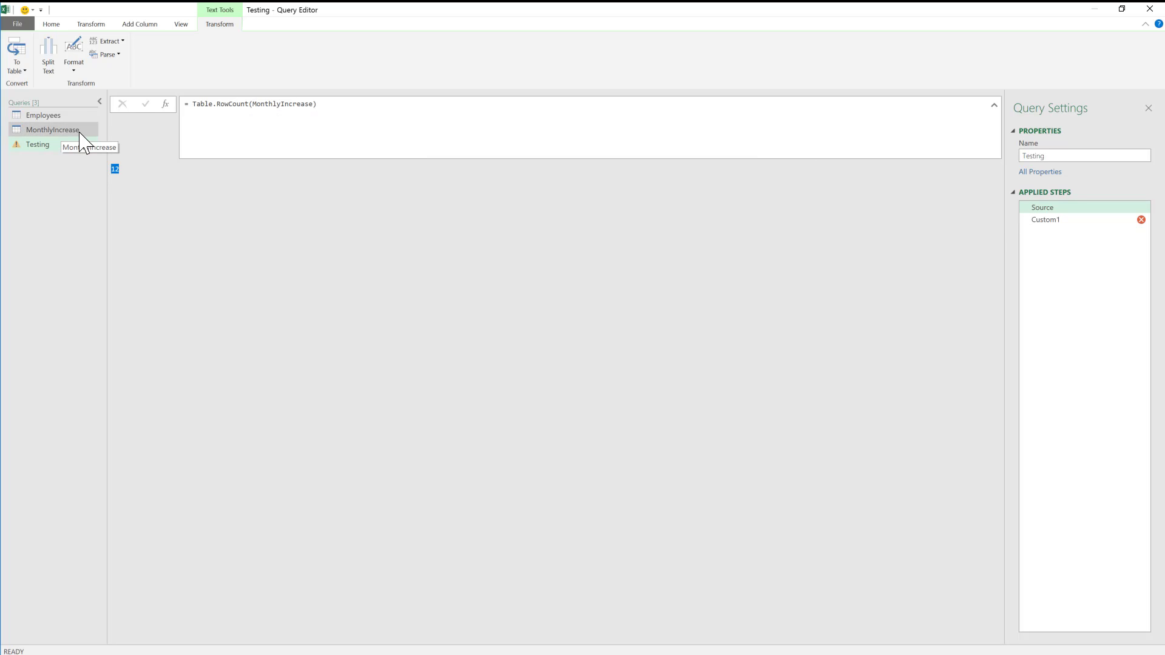
pyautogui.click(1061, 220)
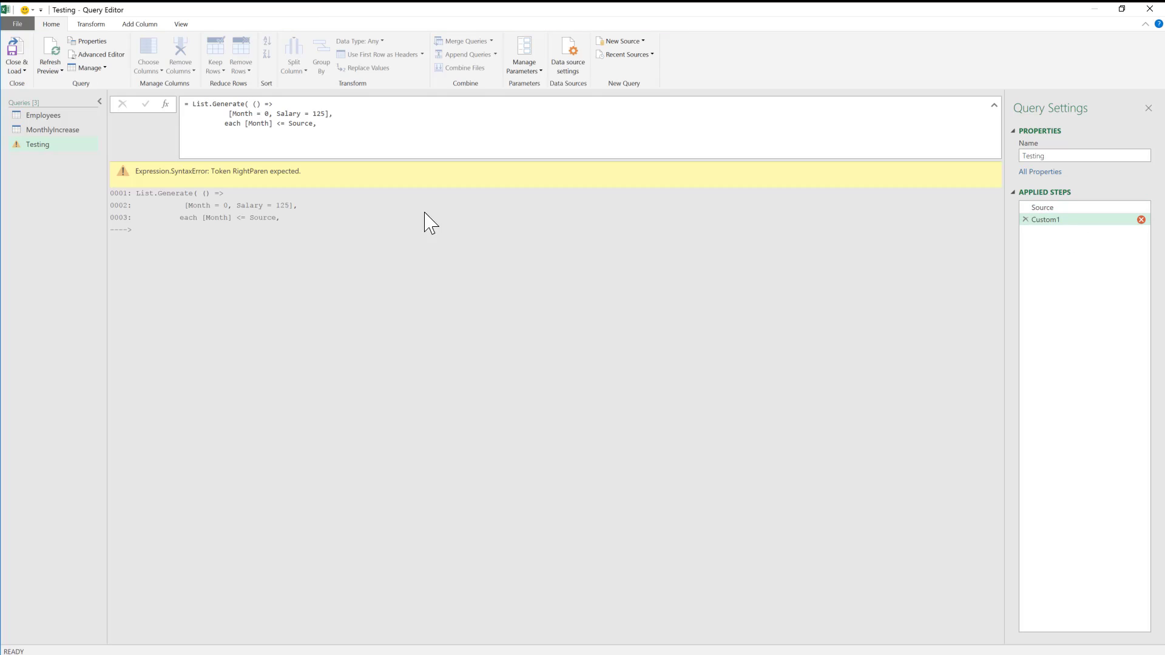
# - Review the condition line's indentation and continue editing after the Month <= Source condition
pyautogui.click(313, 129)
pyautogui.moveTo(245, 125); pyautogui.dragTo(276, 124)
pyautogui.click(331, 128)
pyautogui.moveTo(184, 124); pyautogui.dragTo(215, 121)
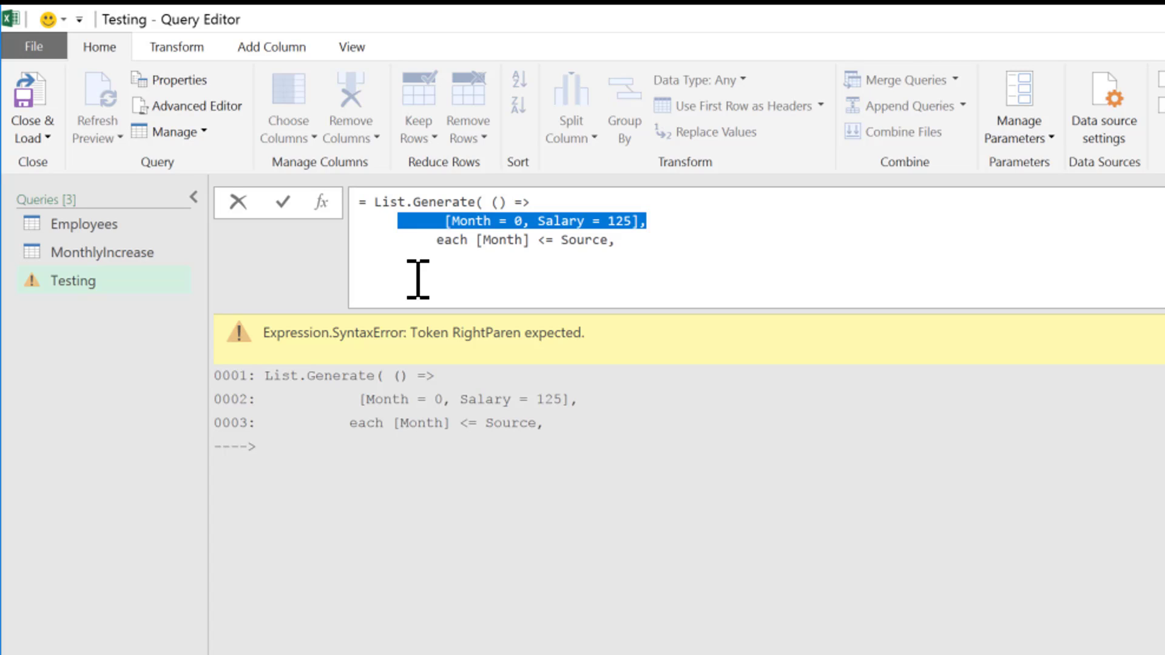
pyautogui.click(417, 279)
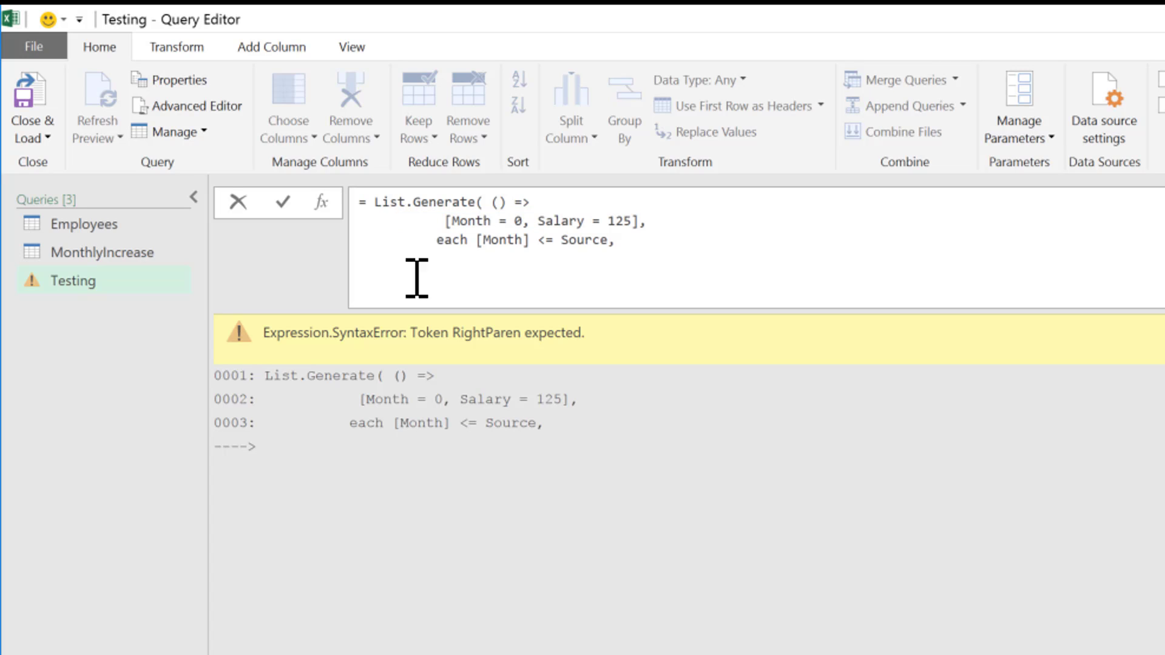
pyautogui.moveTo(420, 240); pyautogui.dragTo(357, 240)
pyautogui.keyDown('shift'); pyautogui.click(684, 240); pyautogui.keyUp('shift')
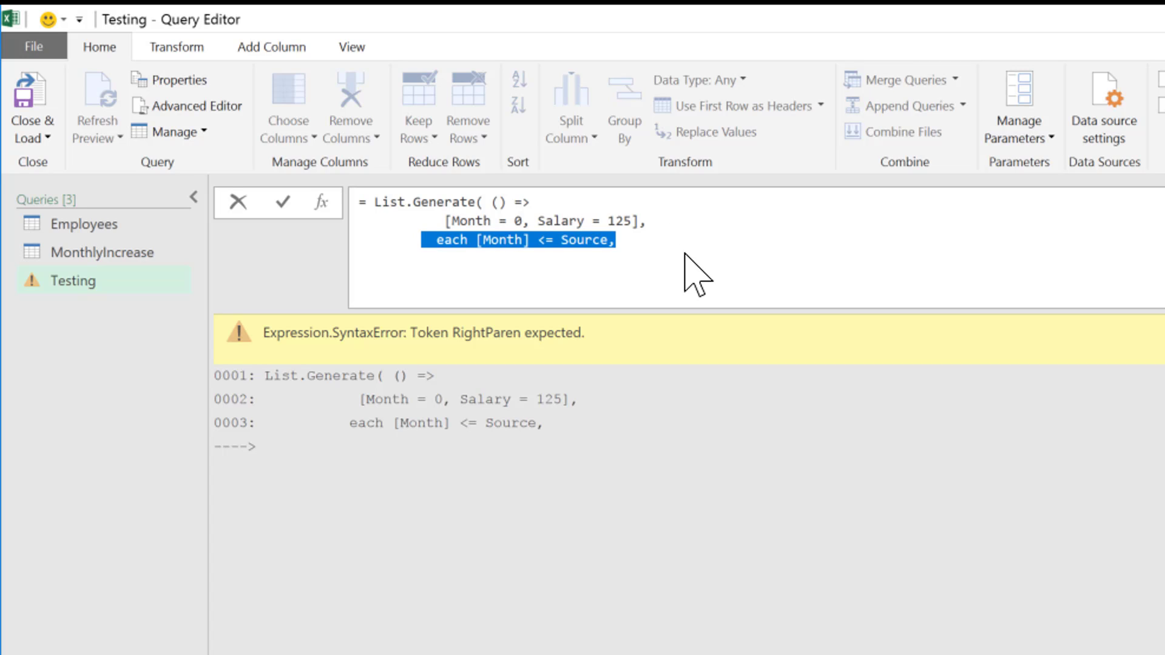
pyautogui.press('Right')
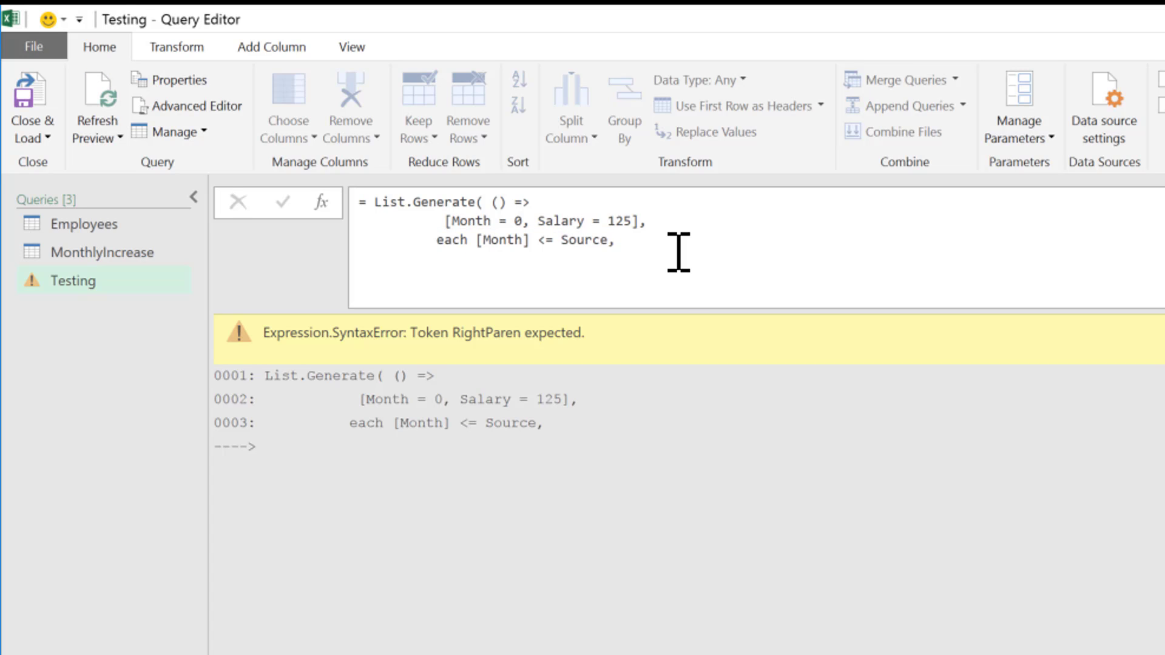
pyautogui.click(429, 248)
# - Start the next-record line: each [Month = [Month] + 1, Salary = [Salary] * (1 +
pyautogui.press('End')
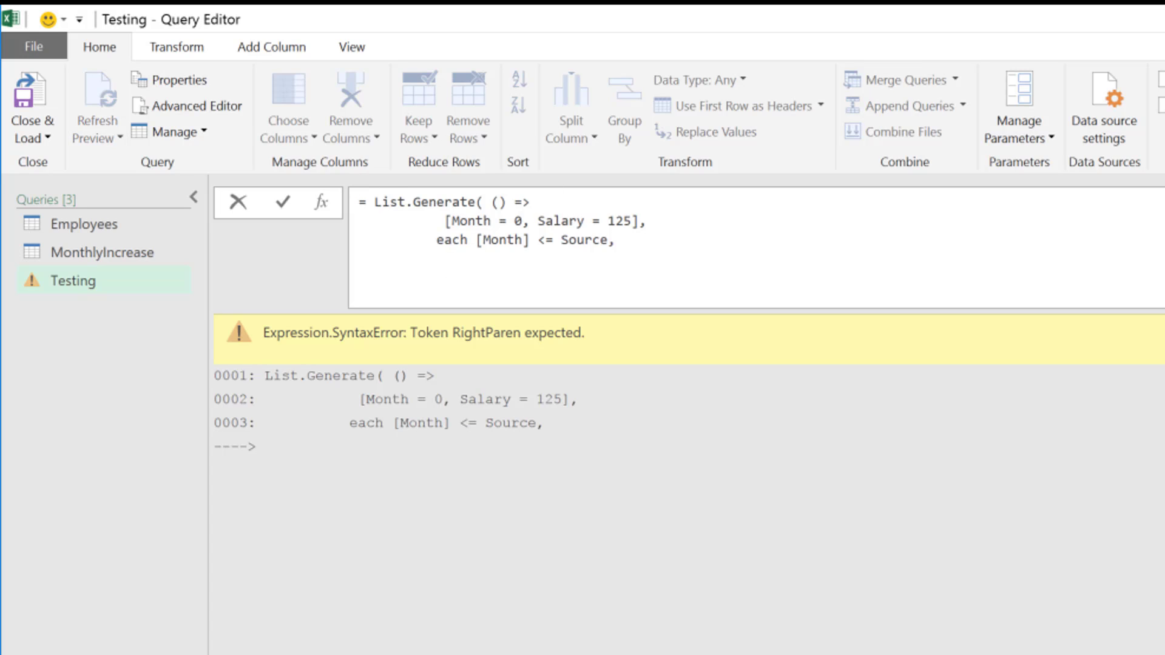
pyautogui.write('each  [Mo')
pyautogui.press('BackSpace')
pyautogui.press('BackSpace')
pyautogui.write('Month')
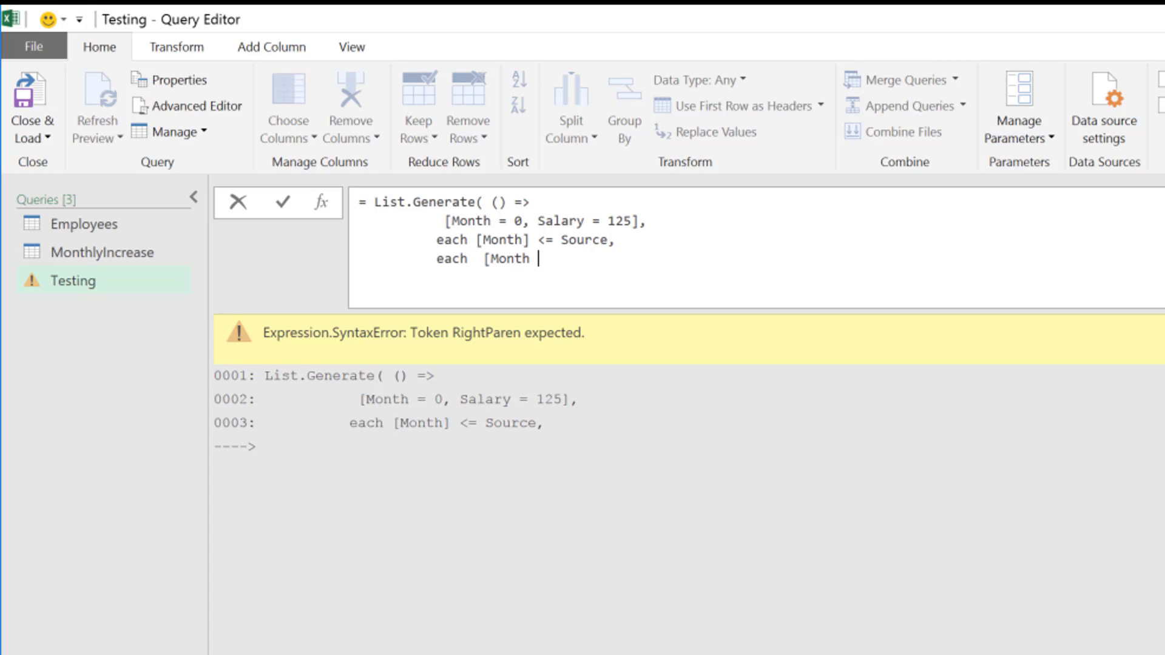
pyautogui.write(' =')
pyautogui.write('[Month] + 1')
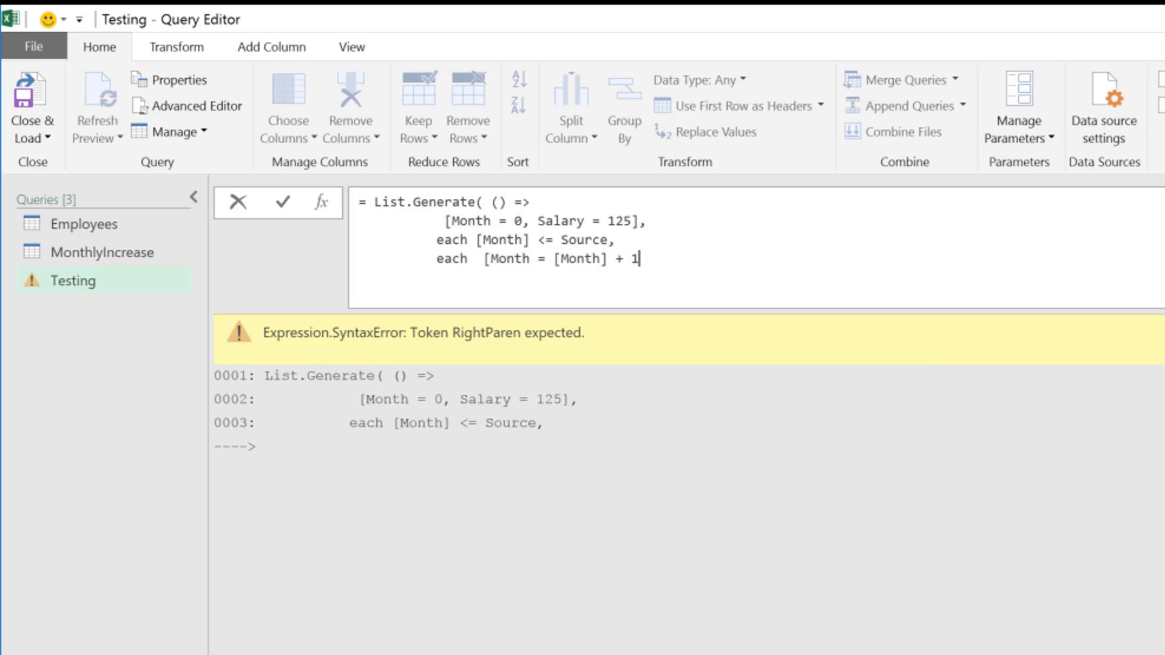
pyautogui.write(', Salary = [Salary]')
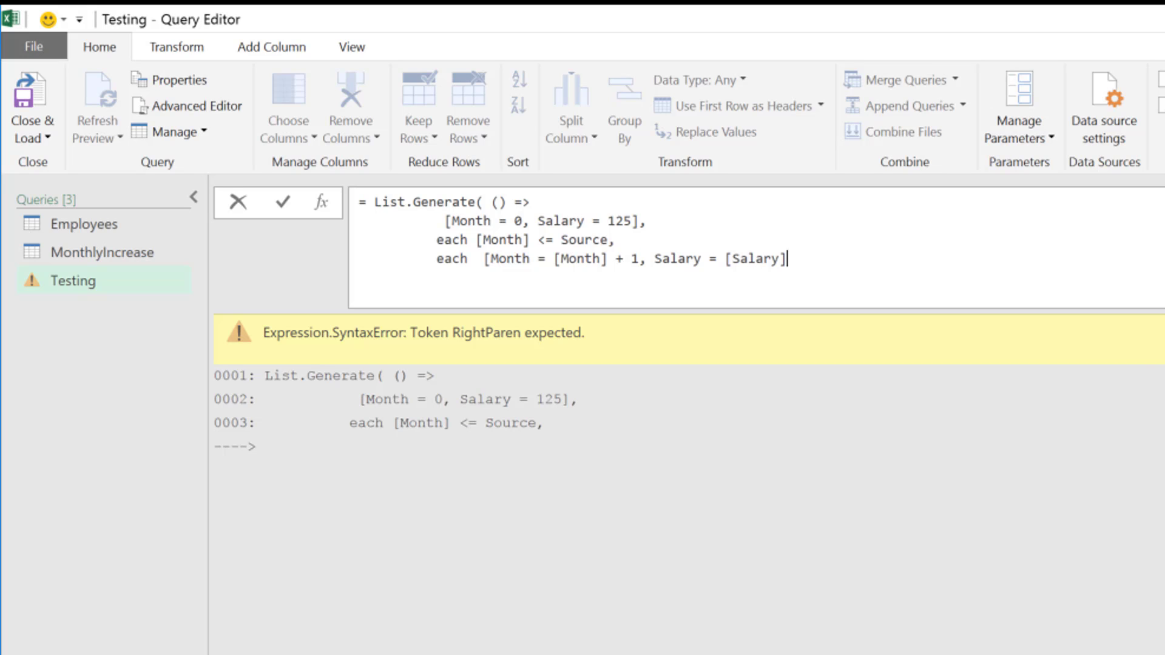
pyautogui.write(' * (1 +')
# - Append MonthlyIncrease{ [Month = [Month]+1]}[Value] as the salary growth factor
pyautogui.write('MonthlyI')
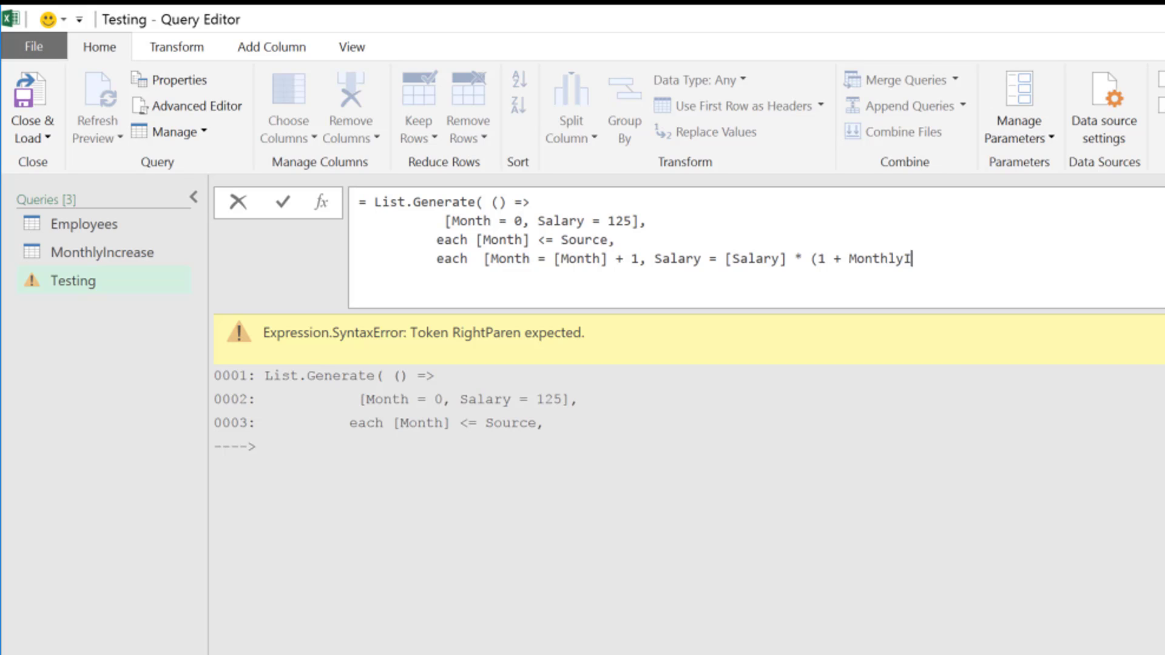
pyautogui.write('ncrease')
pyautogui.write('{')
pyautogui.write(' [Momth')
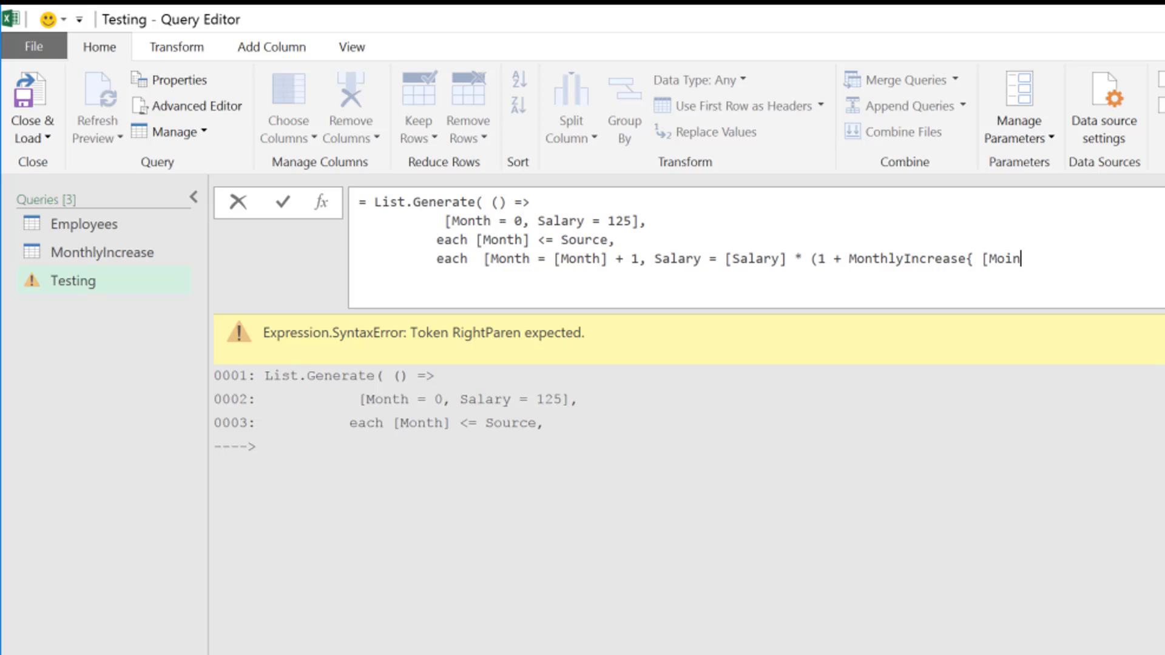
pyautogui.press('BackSpace')
pyautogui.press('BackSpace')
pyautogui.press('BackSpace')
pyautogui.write('nth = [Month]')
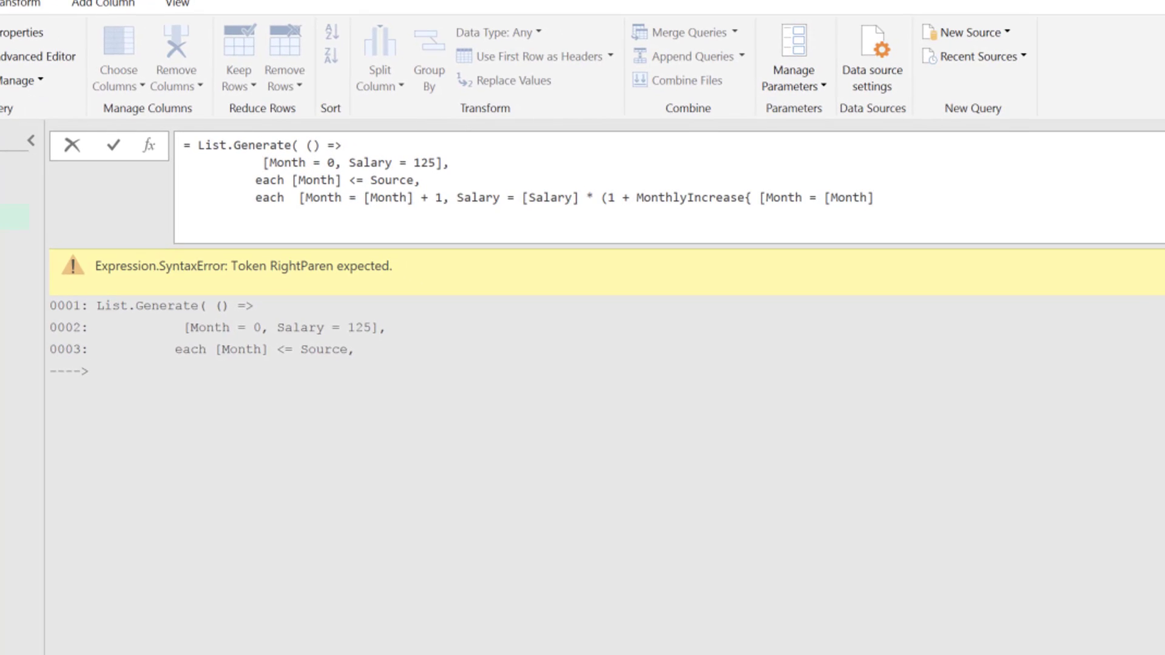
pyautogui.write('+1')
pyautogui.moveTo(443, 198); pyautogui.dragTo(311, 220)
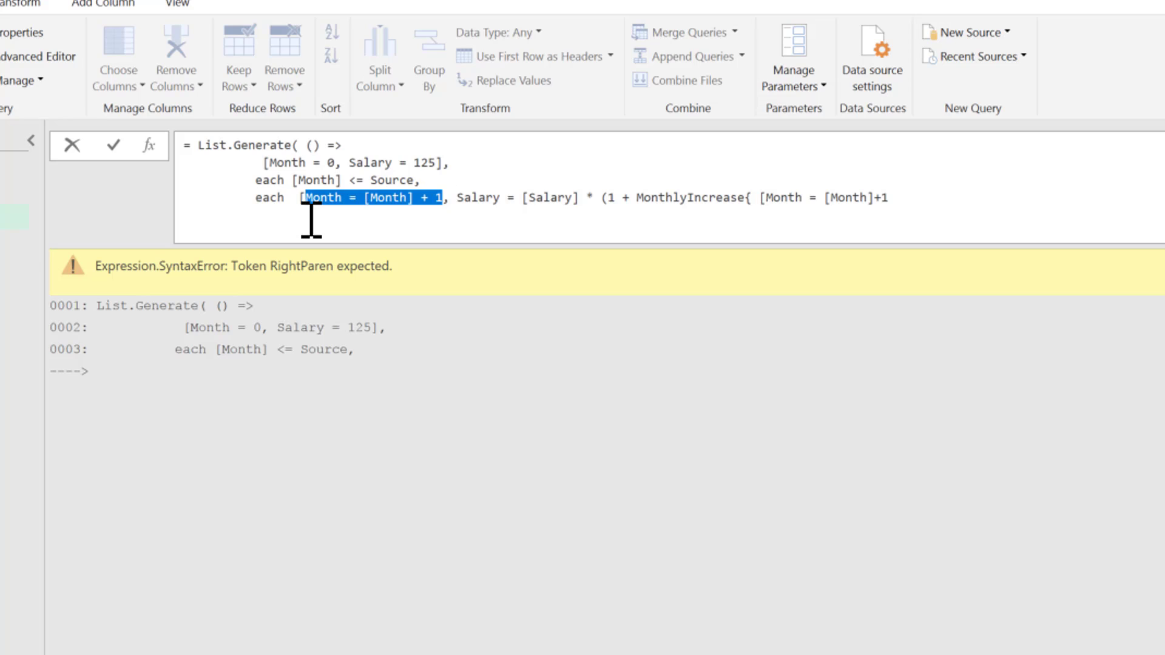
pyautogui.click(898, 201)
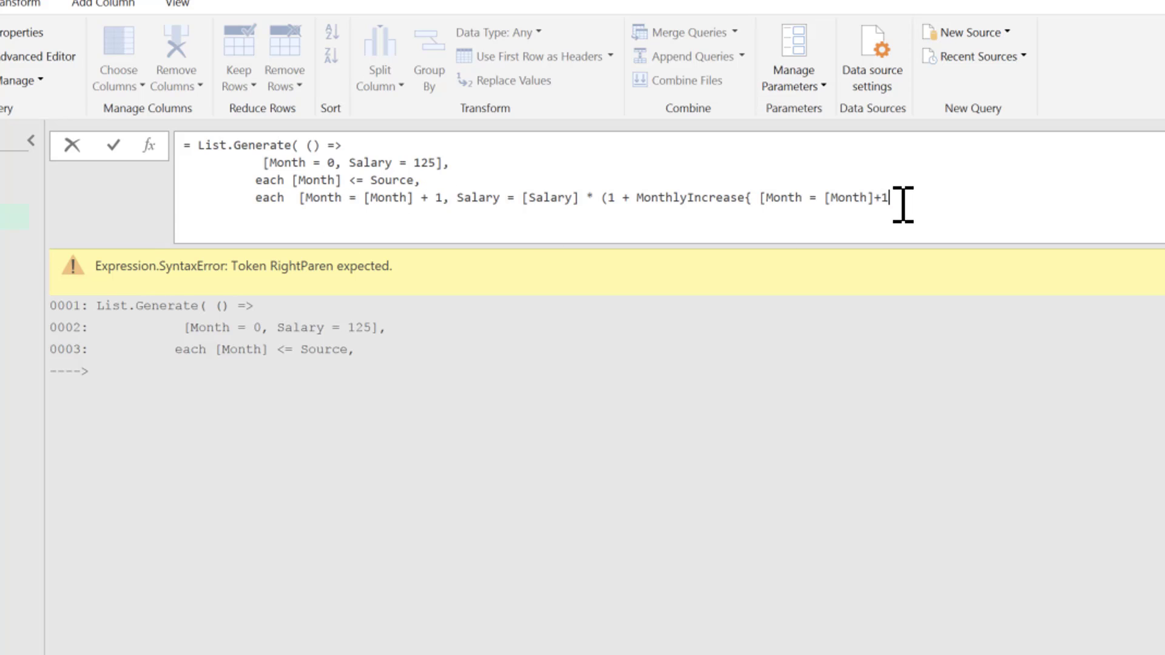
pyautogui.write(']}[Value]')
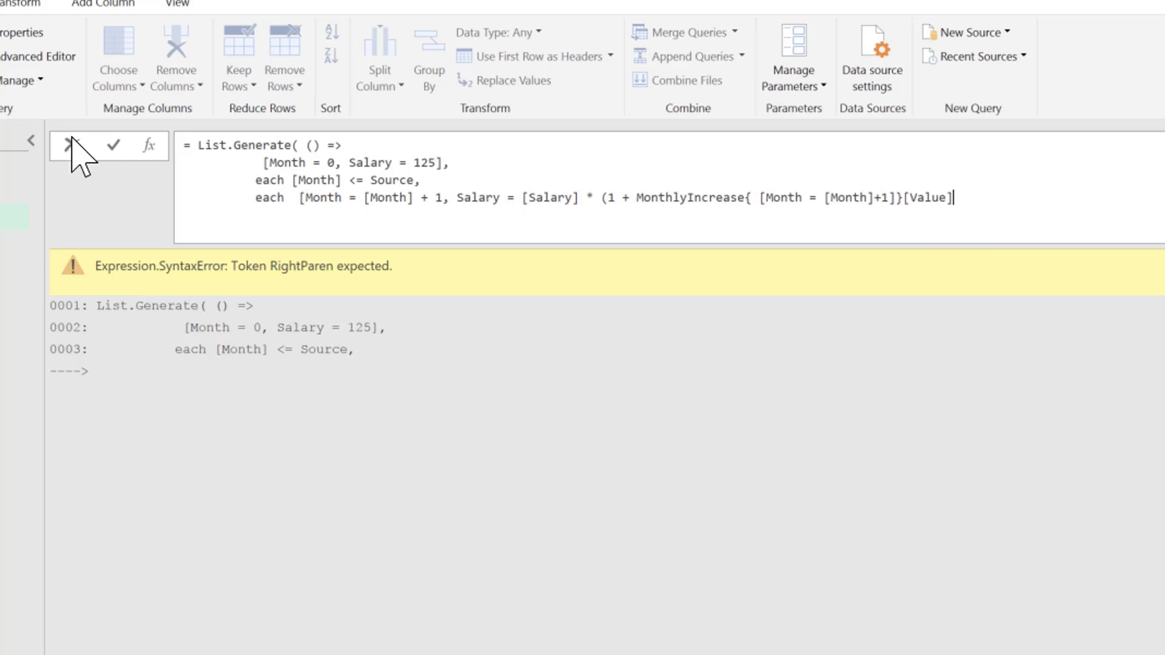
pyautogui.click(2, 213)
pyautogui.click(13, 191)
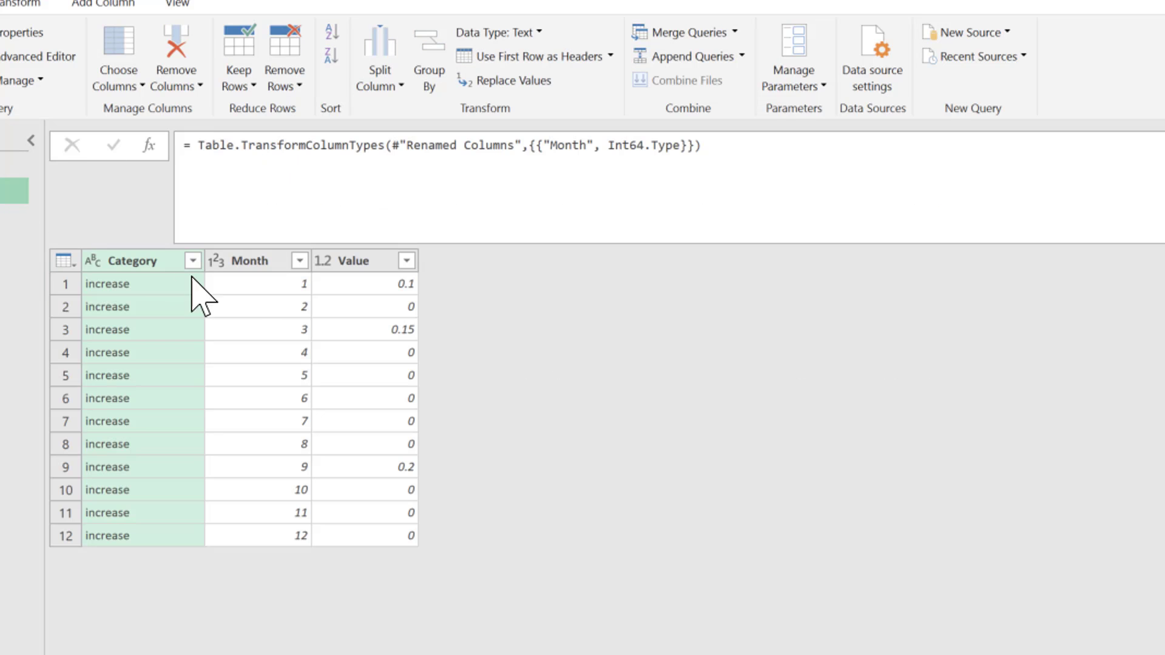
pyautogui.click(338, 408)
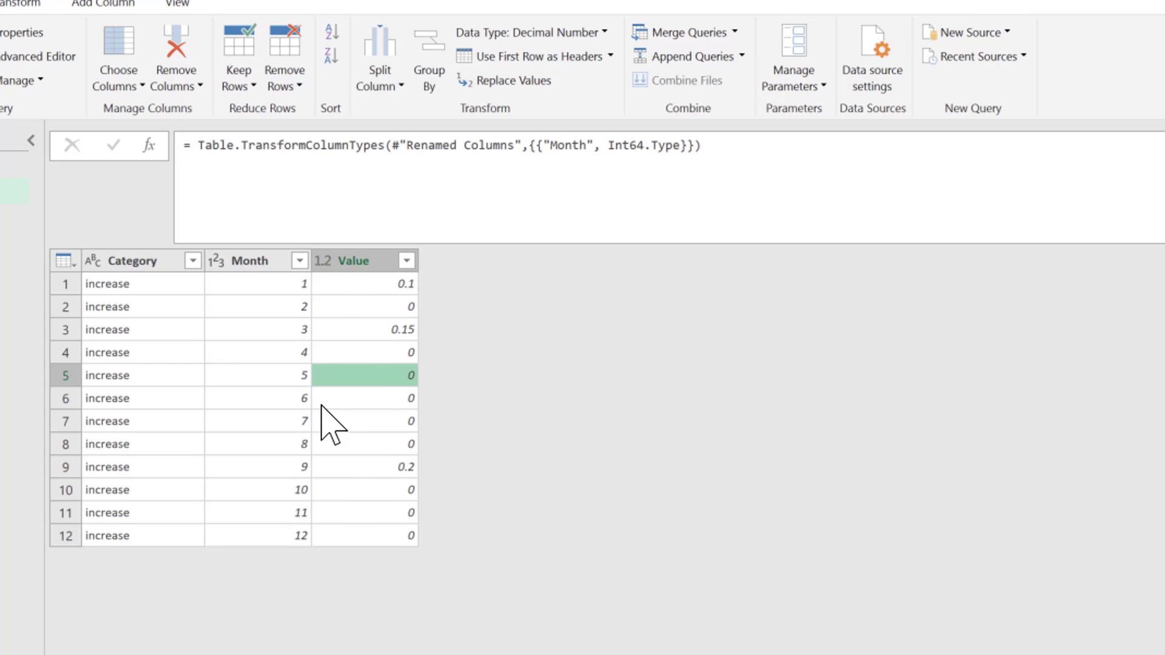
pyautogui.click(12, 217)
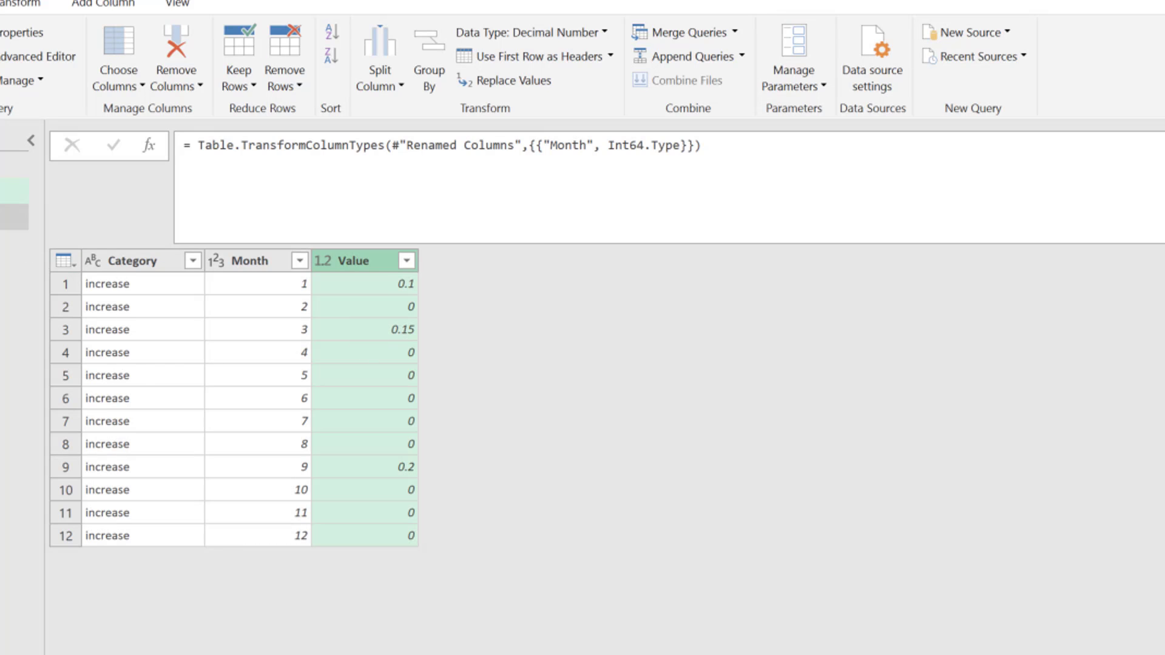
pyautogui.click(972, 210)
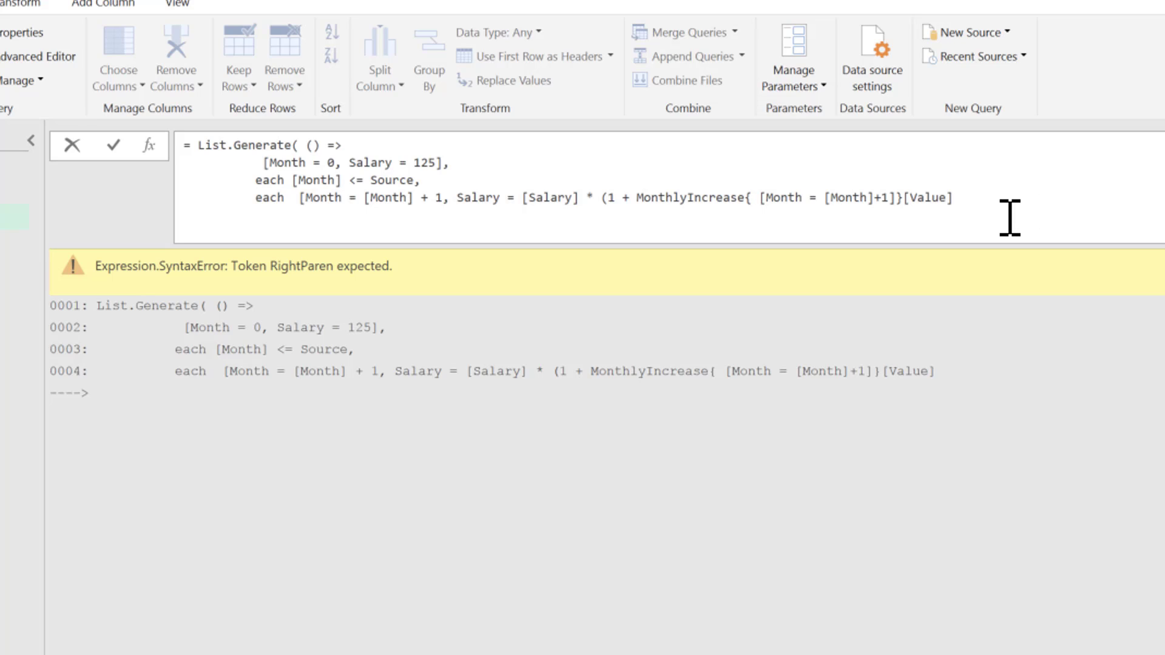
# - Close line 4 with ), ] and ) and commit, so List.Generate returns 13 records
pyautogui.write(')')
pyautogui.hotkey('shift', 'Left')
pyautogui.hotkey('shift', 'Left')
pyautogui.hotkey('shift', 'Left')
pyautogui.hotkey('shift', 'Left')
pyautogui.hotkey('shift', 'Left')
pyautogui.hotkey('shift', 'Left')
pyautogui.hotkey('shift', 'Left')
pyautogui.hotkey('shift', 'Left')
pyautogui.hotkey('shift', 'Left')
pyautogui.hotkey('shift', 'Left')
pyautogui.hotkey('shift', 'Left')
pyautogui.hotkey('shift', 'Left')
pyautogui.hotkey('shift', 'Left')
pyautogui.hotkey('shift', 'Left')
pyautogui.hotkey('shift', 'Left')
pyautogui.hotkey('shift', 'Left')
pyautogui.hotkey('shift', 'Left')
pyautogui.hotkey('shift', 'Left')
pyautogui.hotkey('shift', 'Left')
pyautogui.hotkey('shift', 'Left')
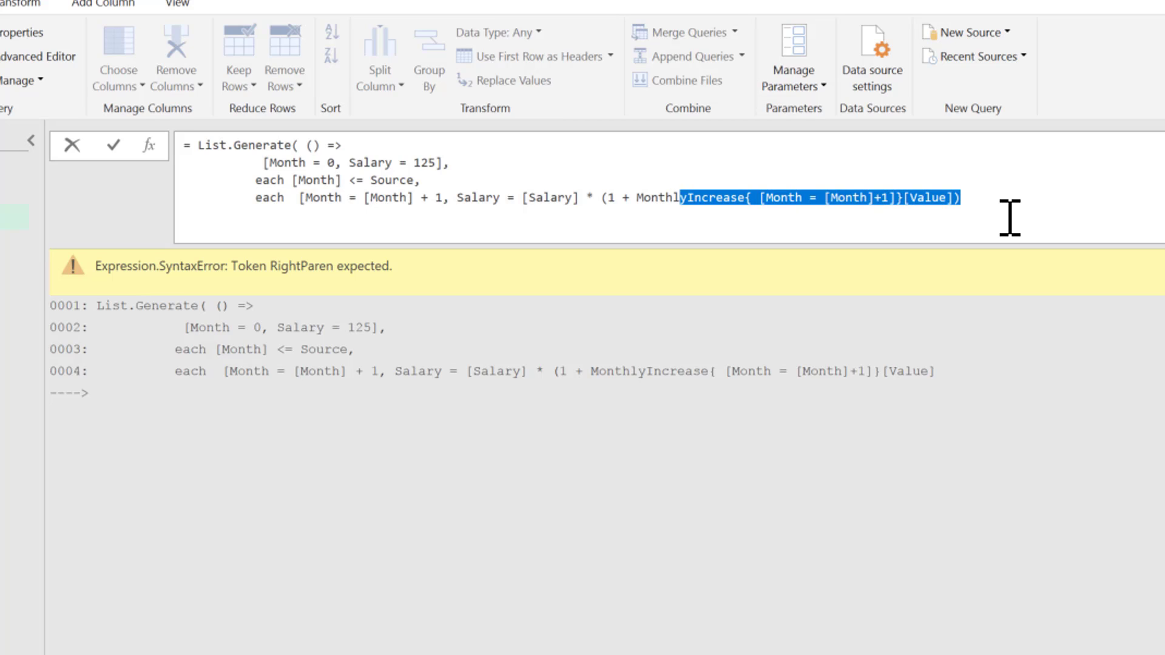
pyautogui.hotkey('shift', 'Left')
pyautogui.hotkey('shift', 'Left')
pyautogui.hotkey('shift', 'Left')
pyautogui.hotkey('shift', 'Left')
pyautogui.hotkey('shift', 'Left')
pyautogui.hotkey('shift', 'Left')
pyautogui.hotkey('shift', 'Left')
pyautogui.hotkey('shift', 'Left')
pyautogui.hotkey('shift', 'Left')
pyautogui.hotkey('shift', 'Left')
pyautogui.hotkey('shift', 'Left')
pyautogui.hotkey('shift', 'Left')
pyautogui.hotkey('shift', 'Right')
pyautogui.press('End')
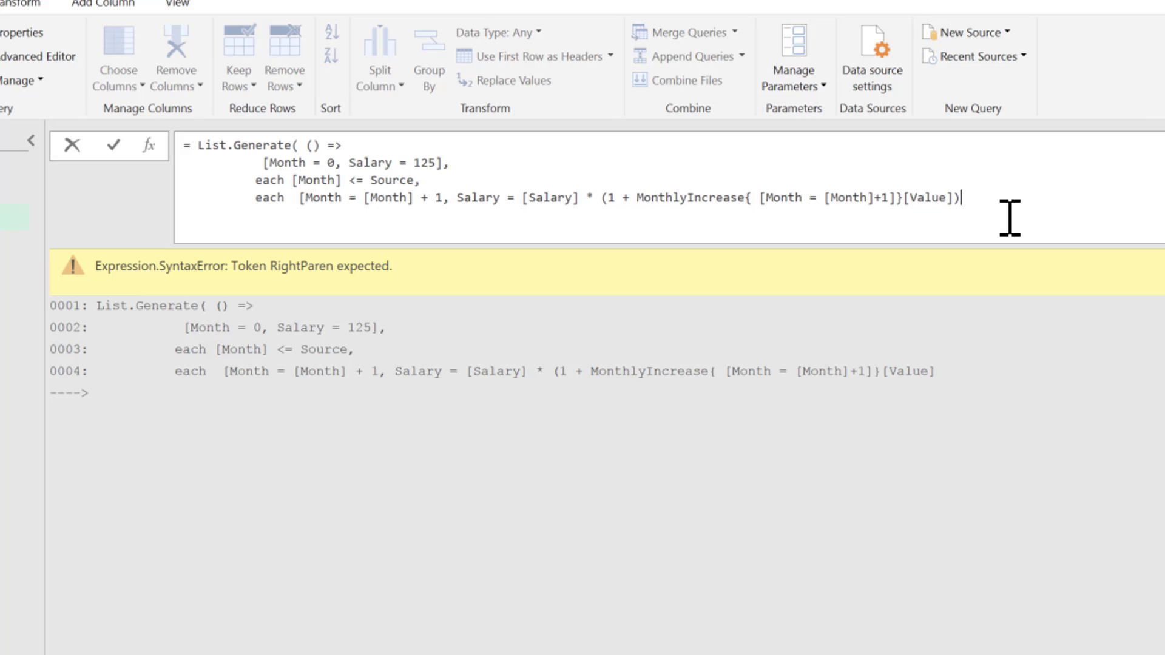
pyautogui.write(']')
pyautogui.write(')')
pyautogui.press('Left')
pyautogui.press('Return')
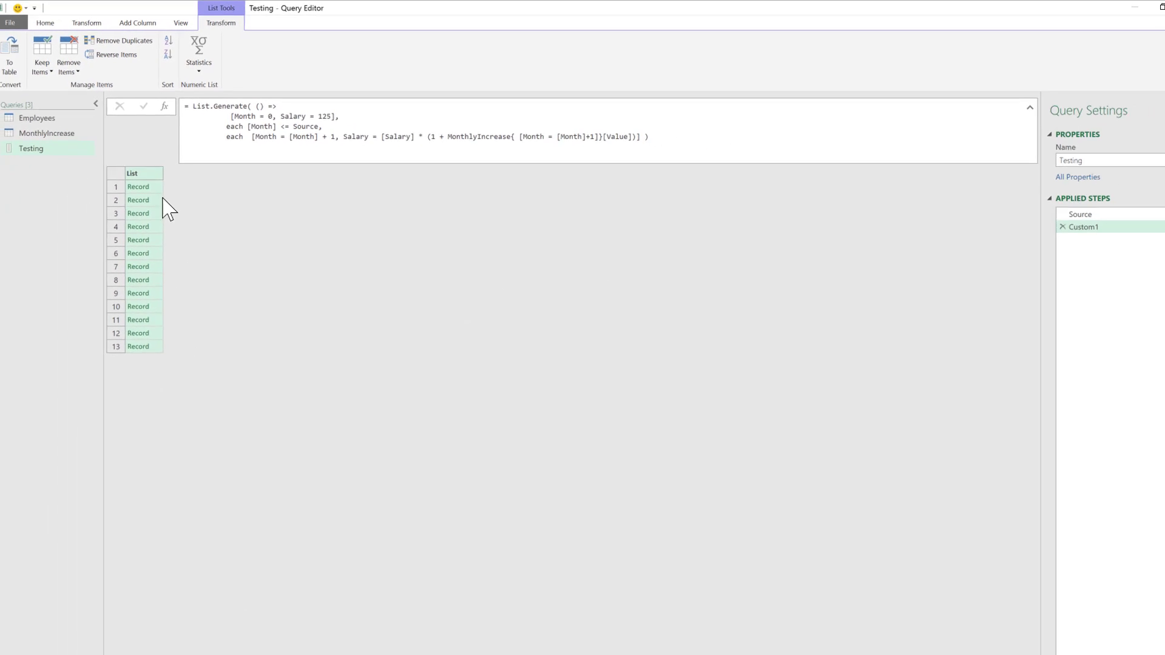
# - Preview the first two generated records, starting from Month 0 with Salary 125
pyautogui.click(152, 187)
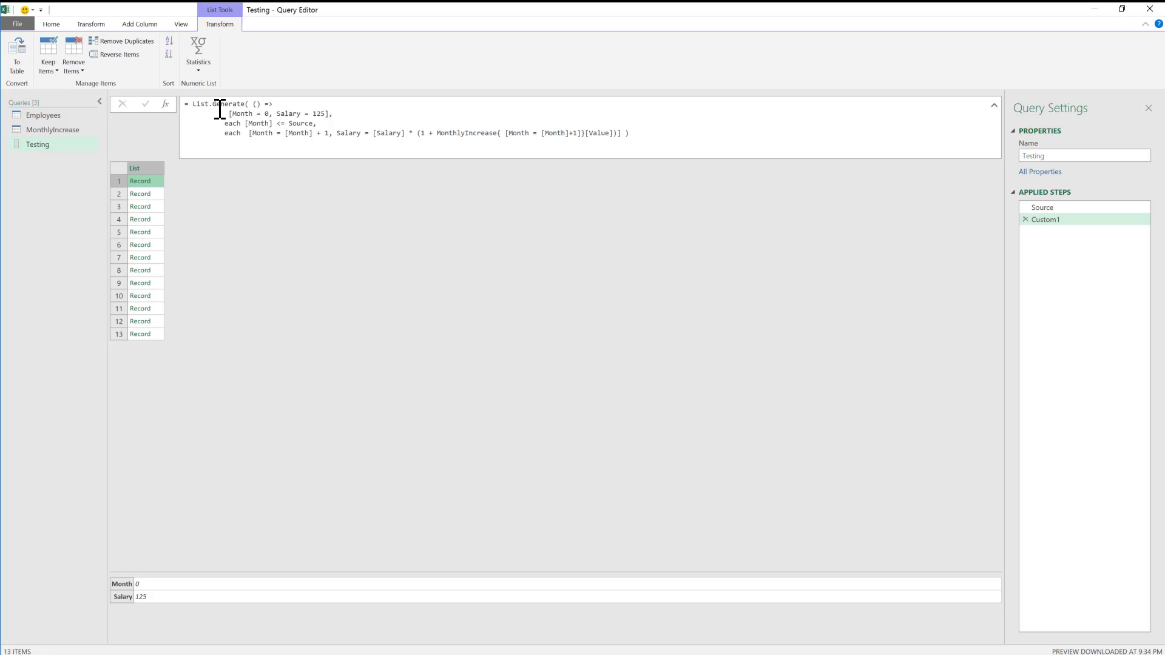
pyautogui.moveTo(226, 115); pyautogui.dragTo(333, 114)
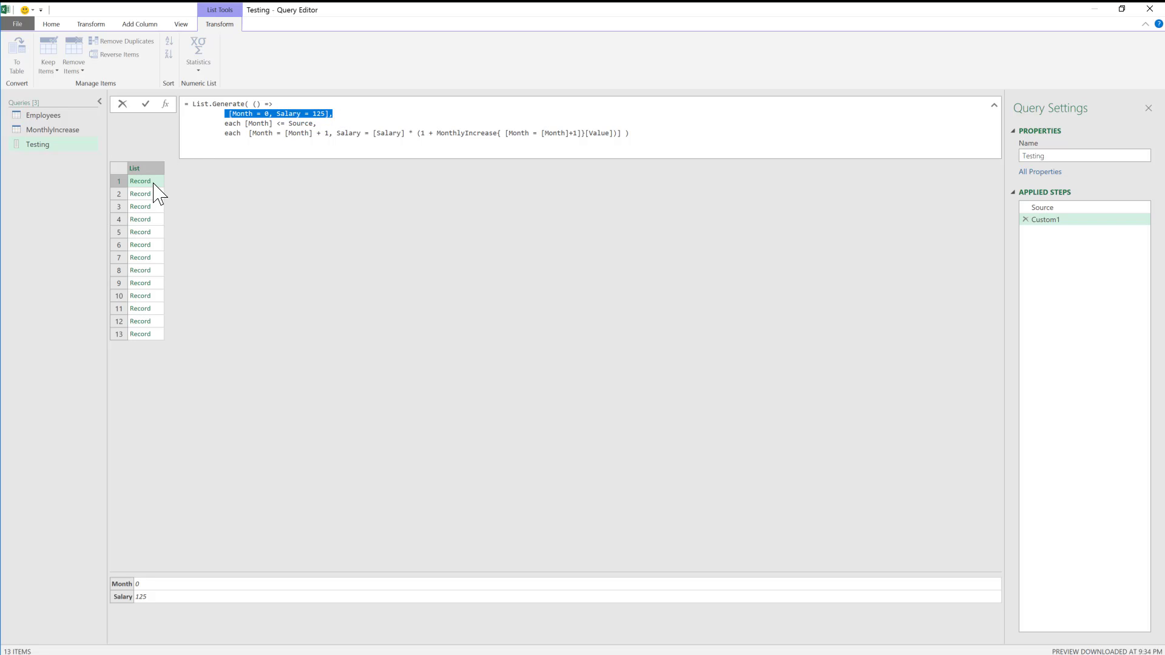
pyautogui.press('Escape')
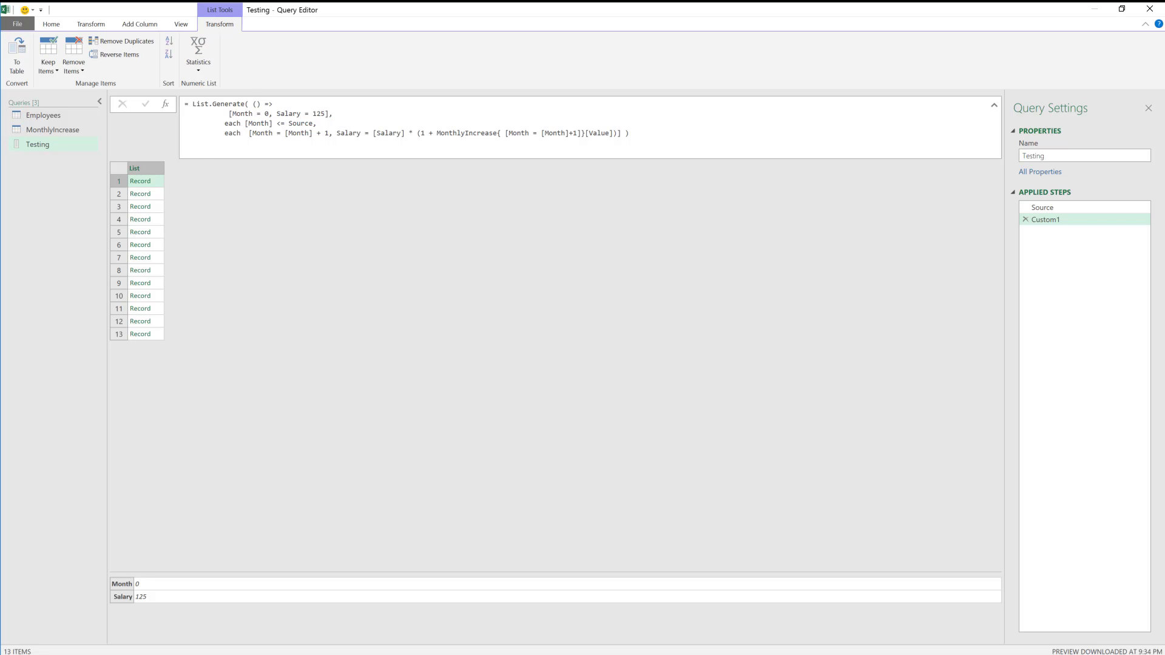
pyautogui.click(152, 194)
# - Resize the Query Editor into a larger window off the salary rows, formula collapsed
pyautogui.doubleClick(367, 11)
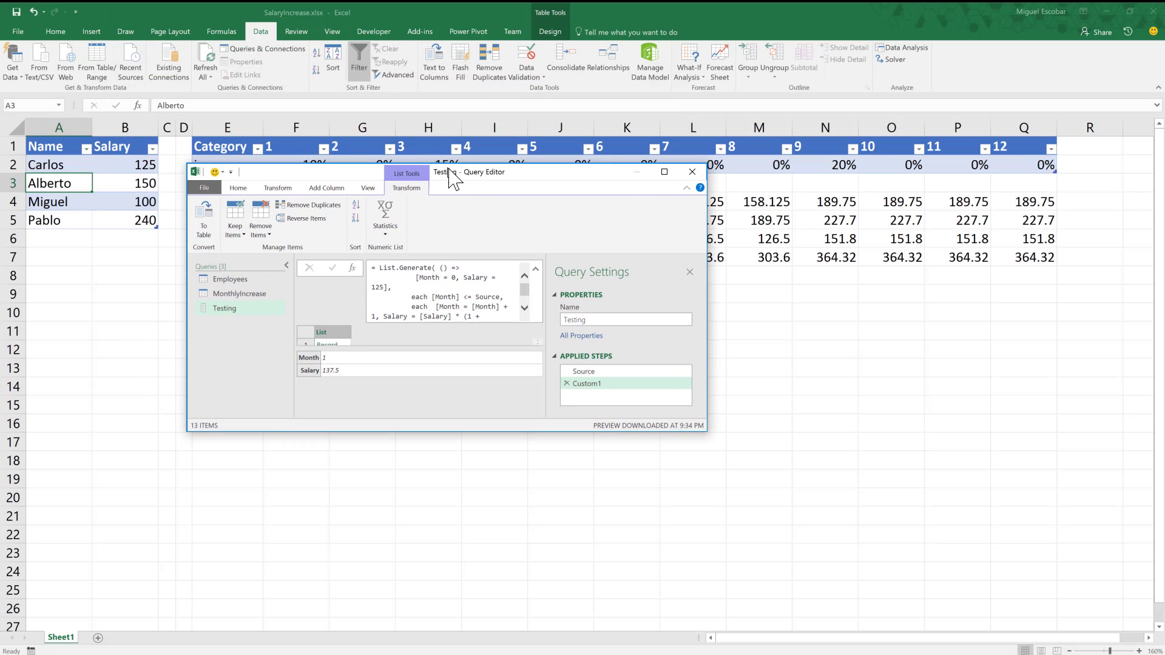
pyautogui.moveTo(449, 189); pyautogui.dragTo(433, 282)
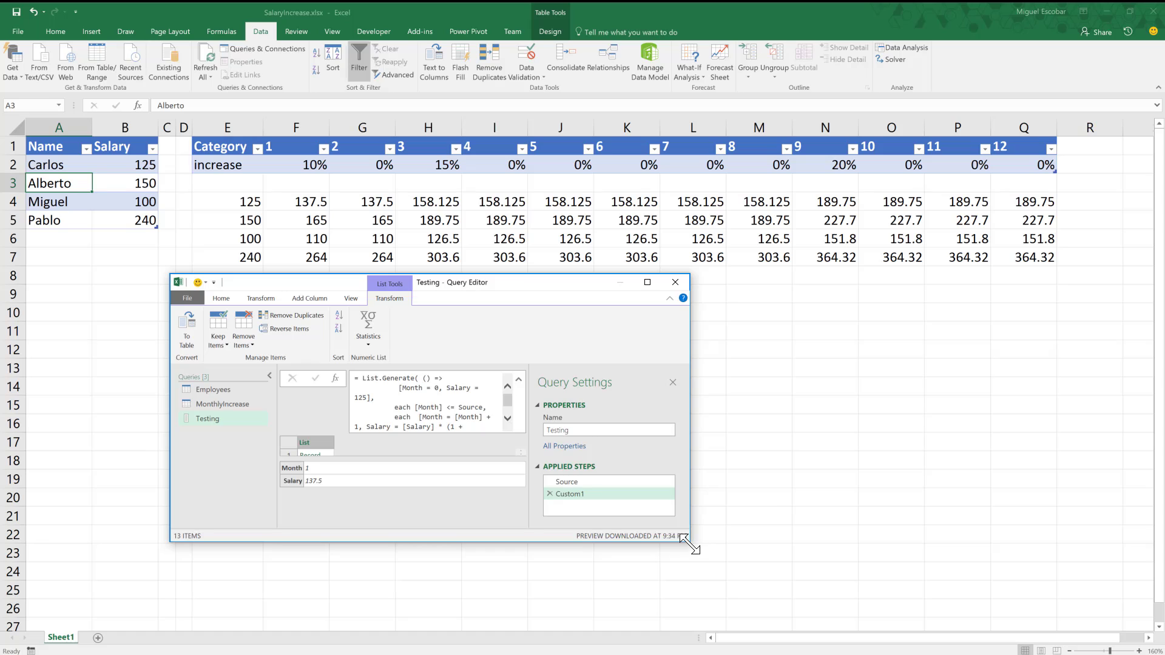
pyautogui.moveTo(689, 541); pyautogui.dragTo(824, 594)
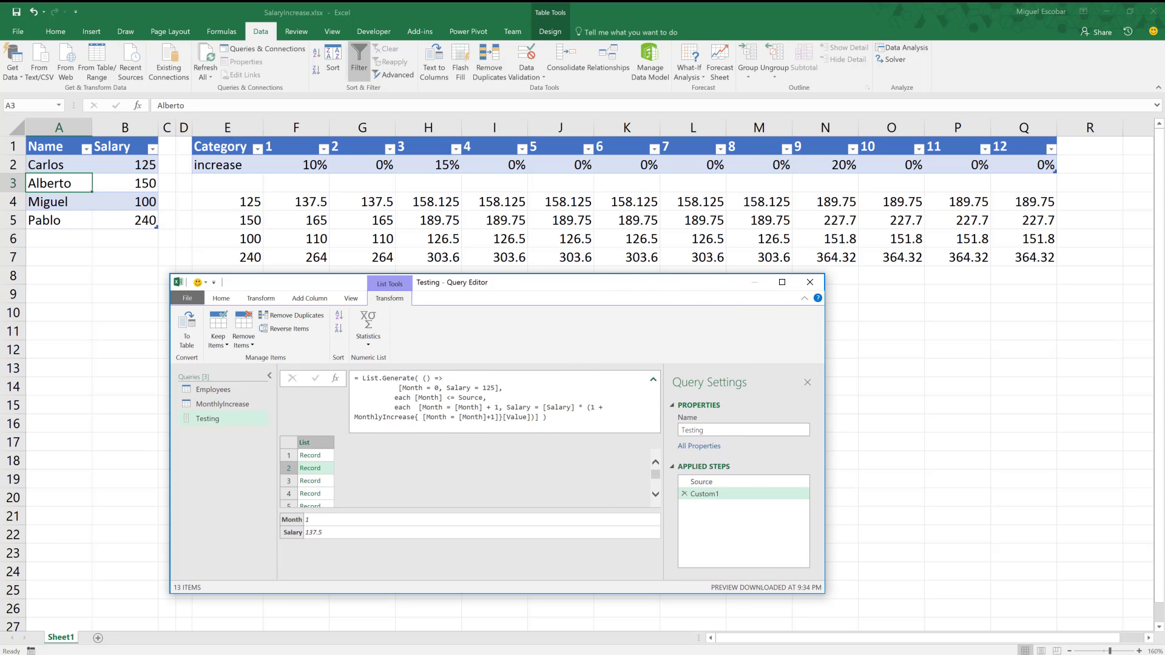
pyautogui.click(653, 379)
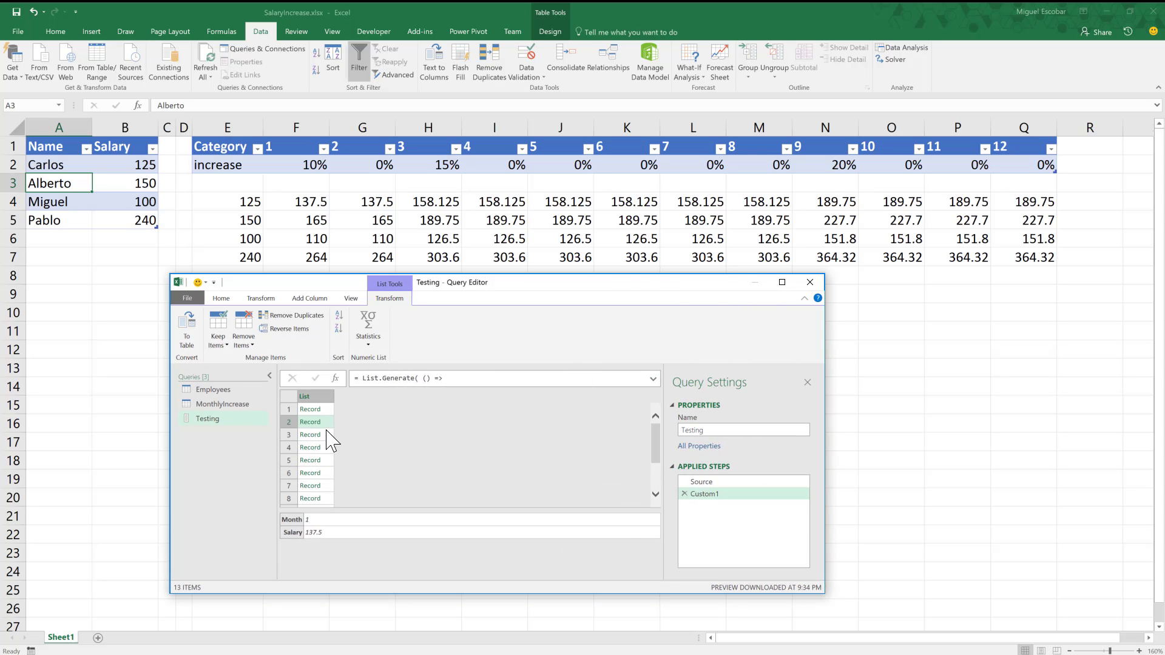
# - Step through records down to Month 12 (salary 189.75), then maximize the editor
pyautogui.click(328, 435)
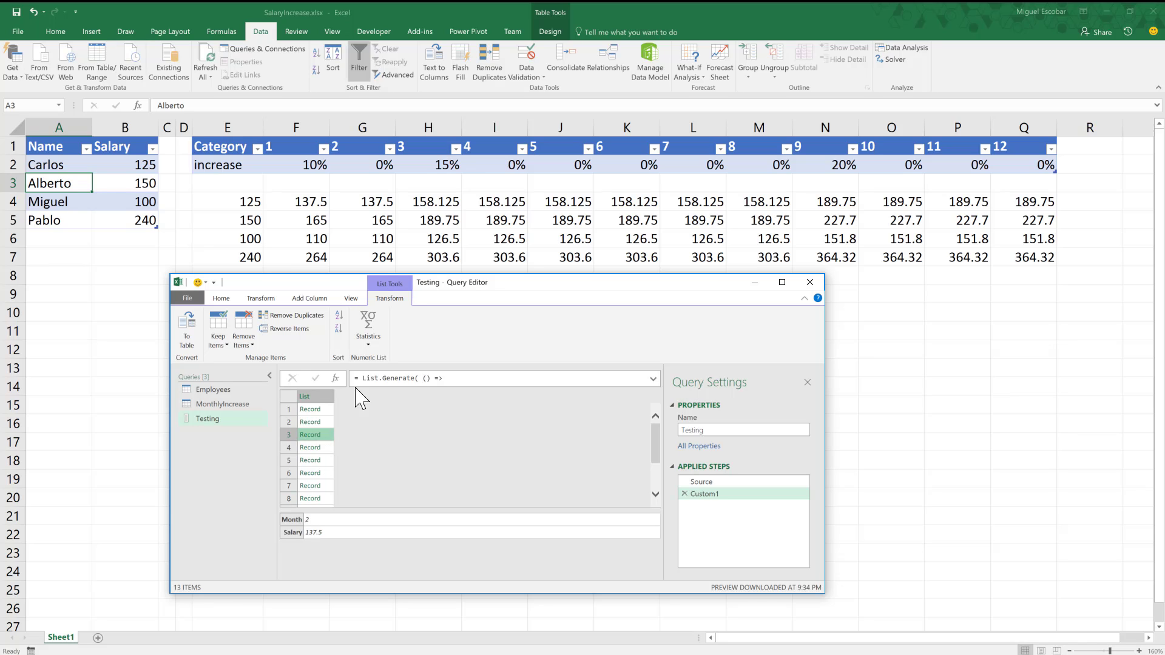
pyautogui.click(321, 449)
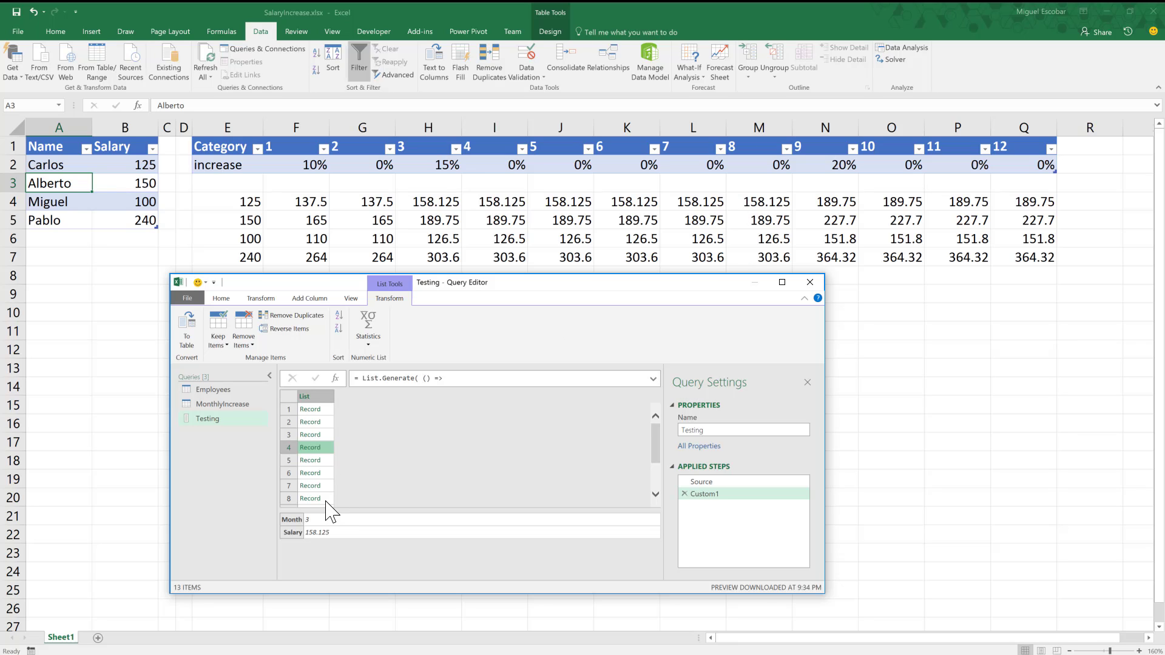
pyautogui.press('Down')
pyautogui.press('Down')
pyautogui.press('Down')
pyautogui.press('Down')
pyautogui.press('Down')
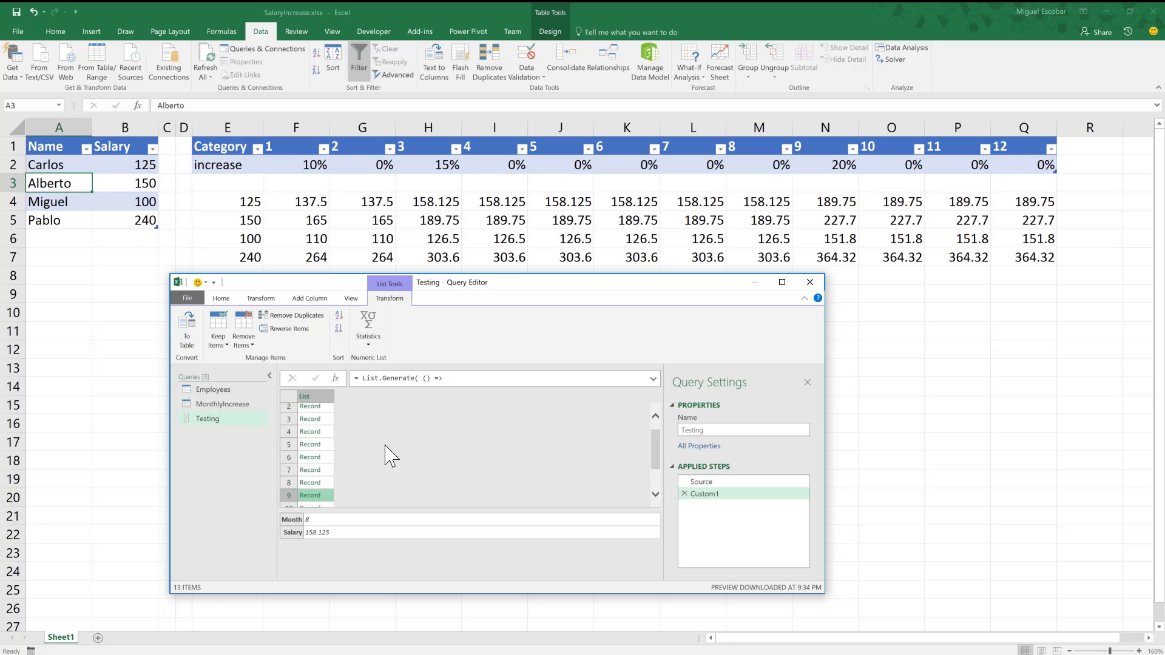
pyautogui.scroll(-1, 328, 489)
pyautogui.click(321, 492)
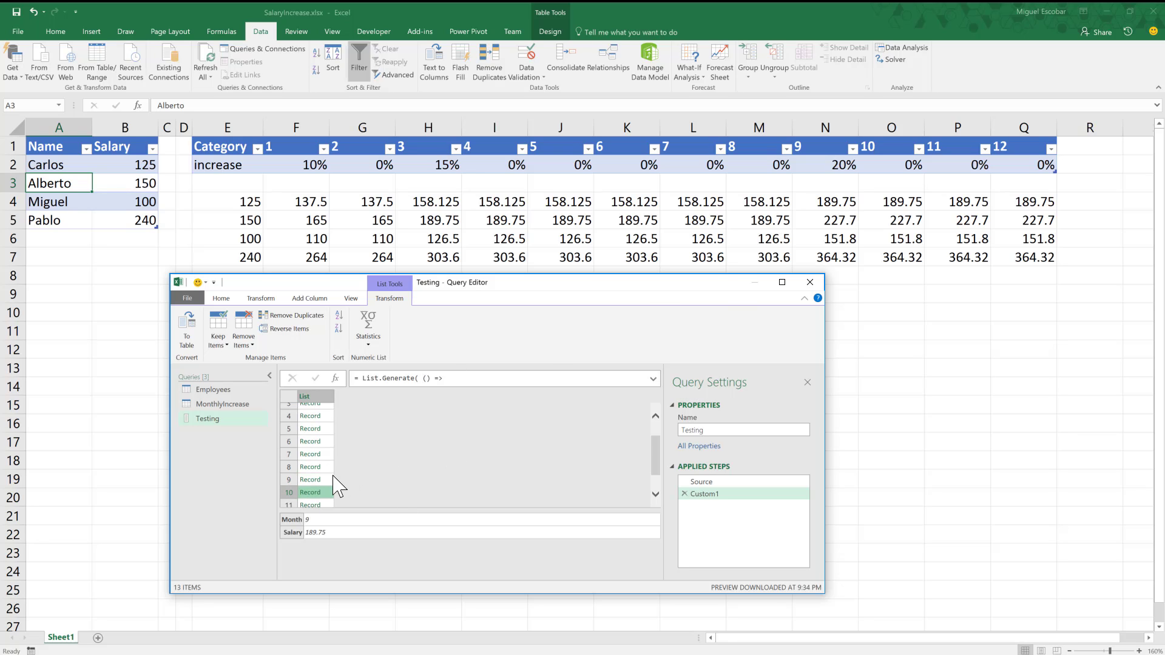
pyautogui.scroll(-1, 330, 479)
pyautogui.scroll(-1, 333, 486)
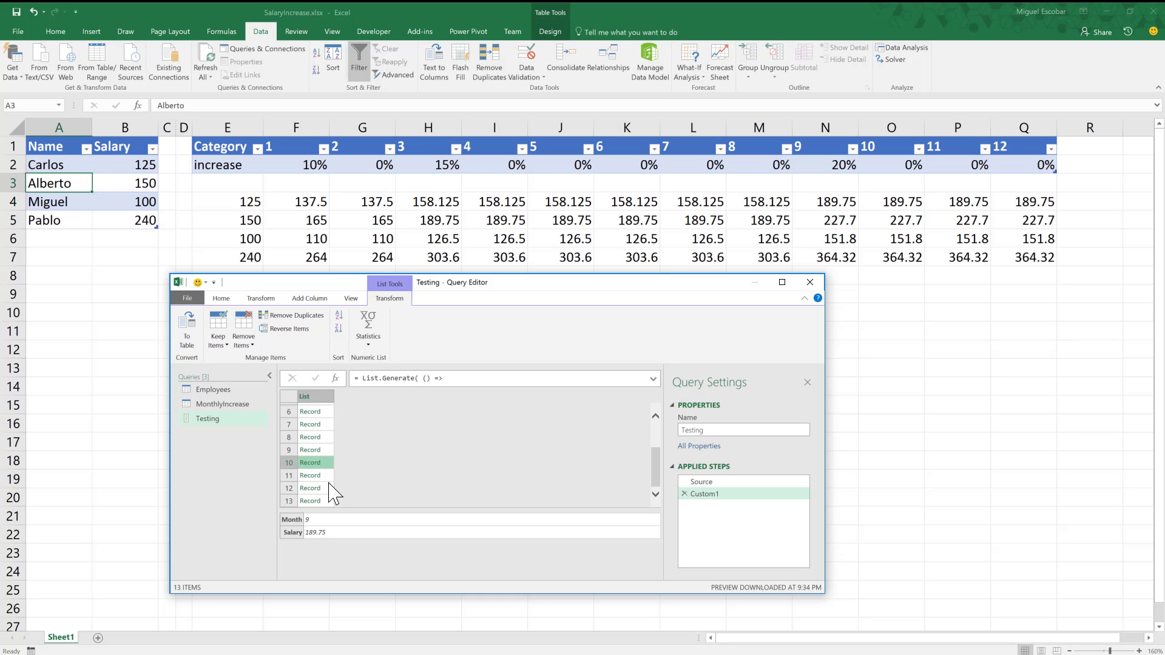
pyautogui.click(330, 500)
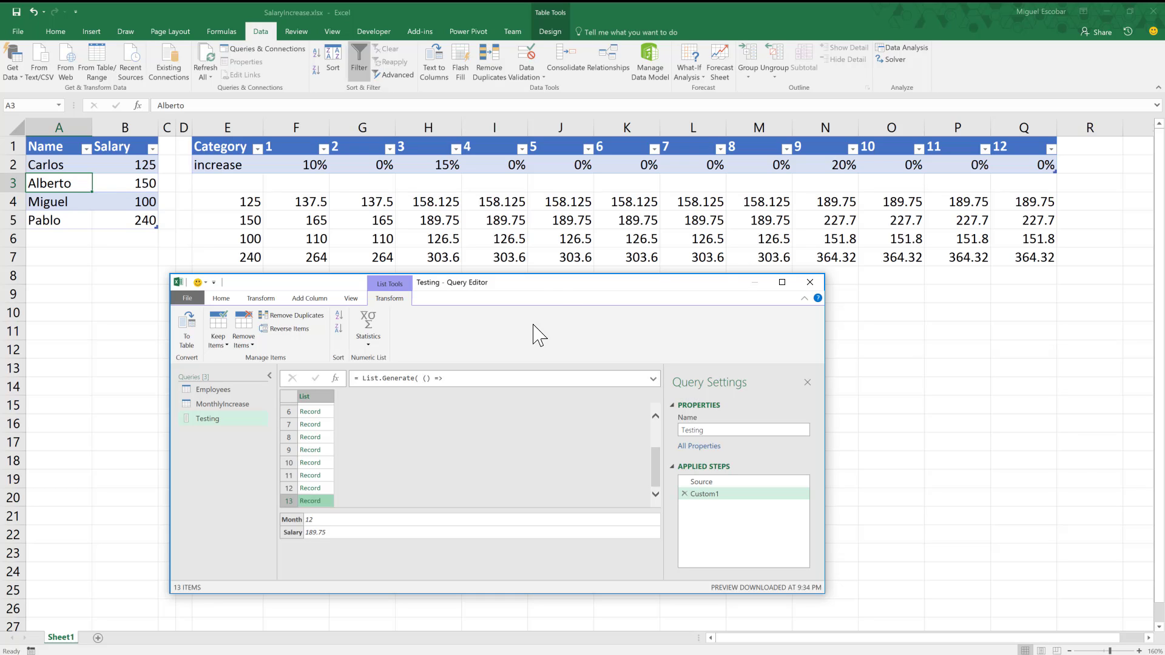
pyautogui.doubleClick(555, 285)
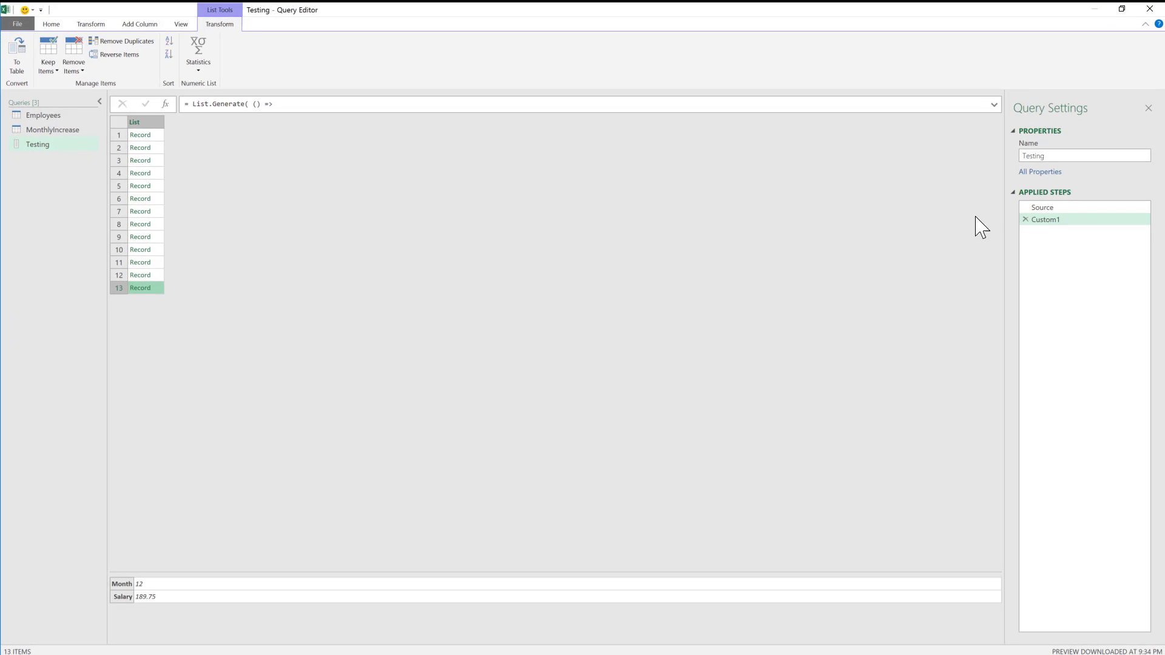
# - Confirm Source has 12 rows, then show Custom1's full multi-line formula
pyautogui.click(1042, 208)
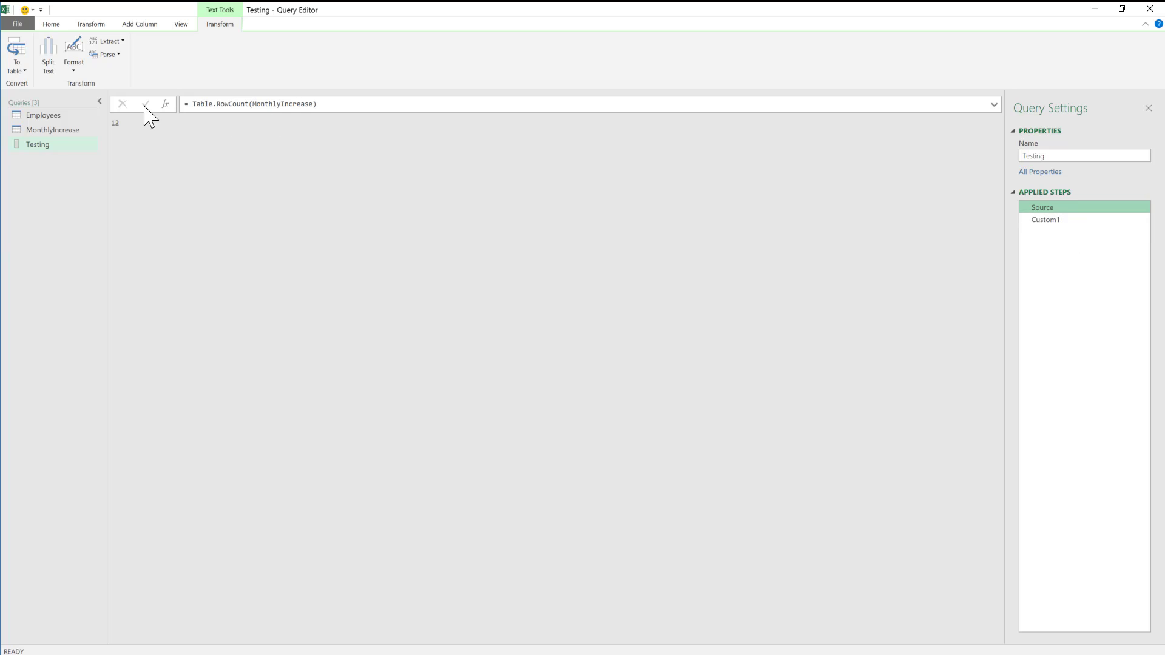
pyautogui.click(1055, 220)
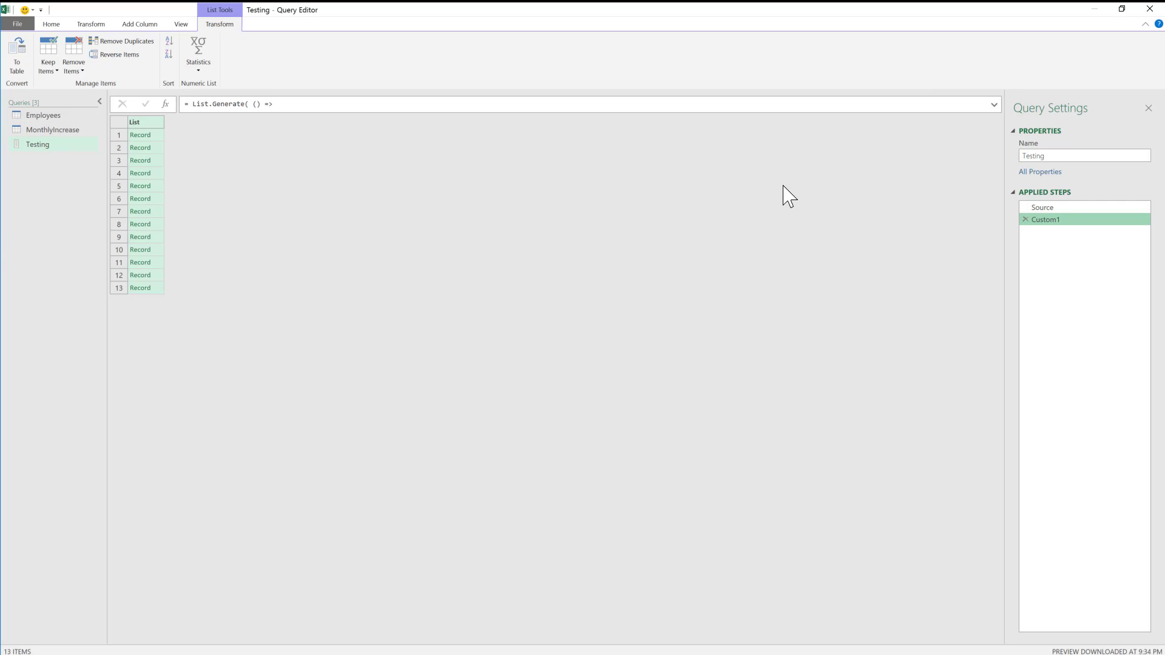
pyautogui.click(995, 105)
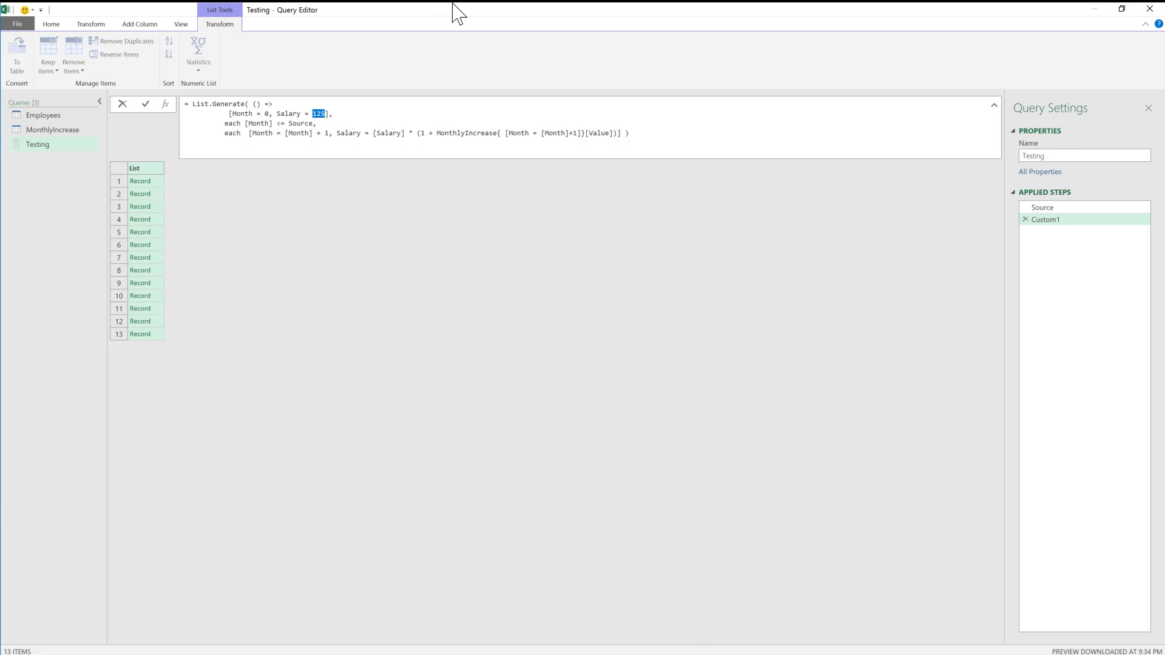
# - Change the starting Salary from 125 to 240 and verify Month 12 shows 364.32
pyautogui.moveTo(455, 8); pyautogui.dragTo(564, 320)
pyautogui.doubleClick(560, 308)
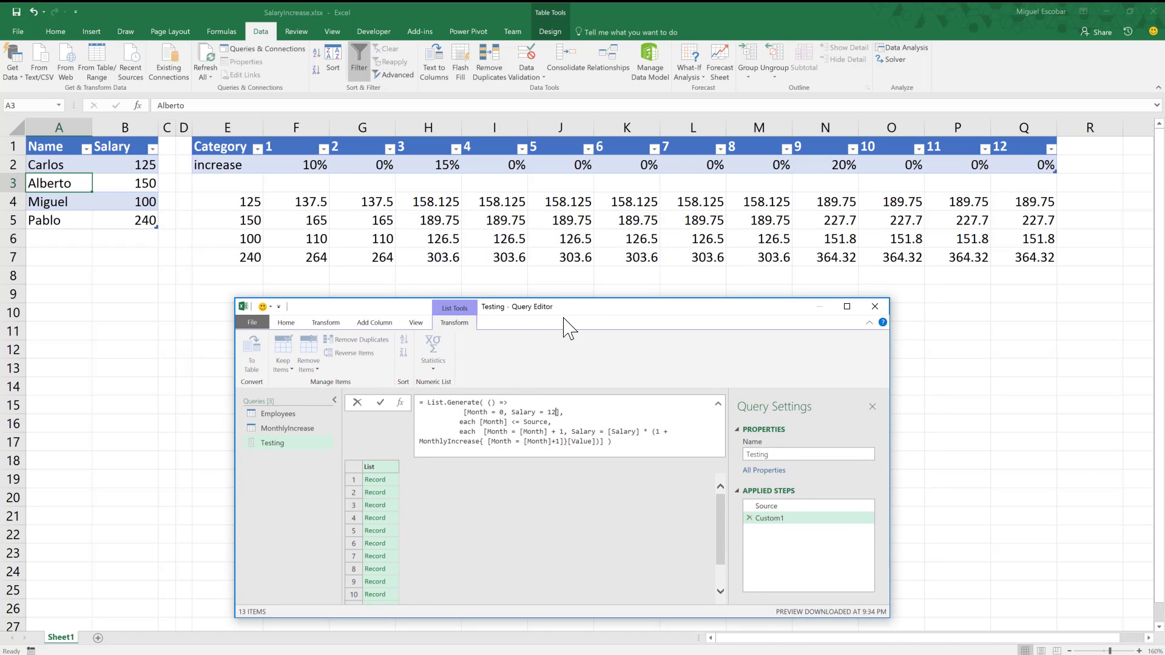
pyautogui.write('240')
pyautogui.press('Return')
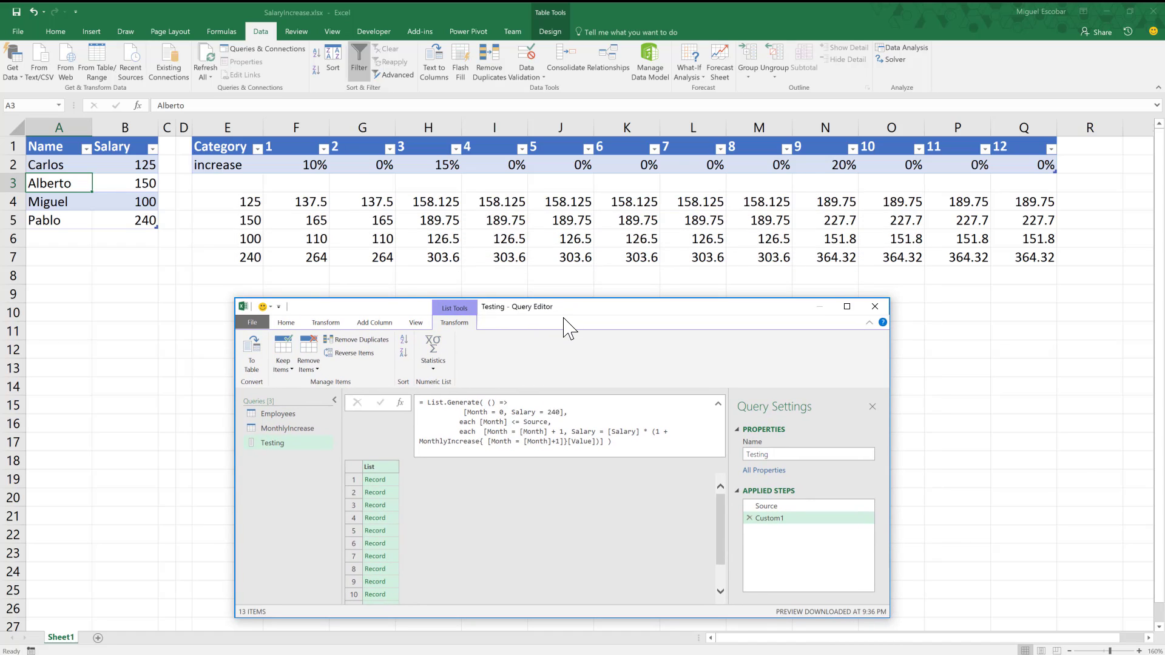
pyautogui.scroll(-3, 390, 614)
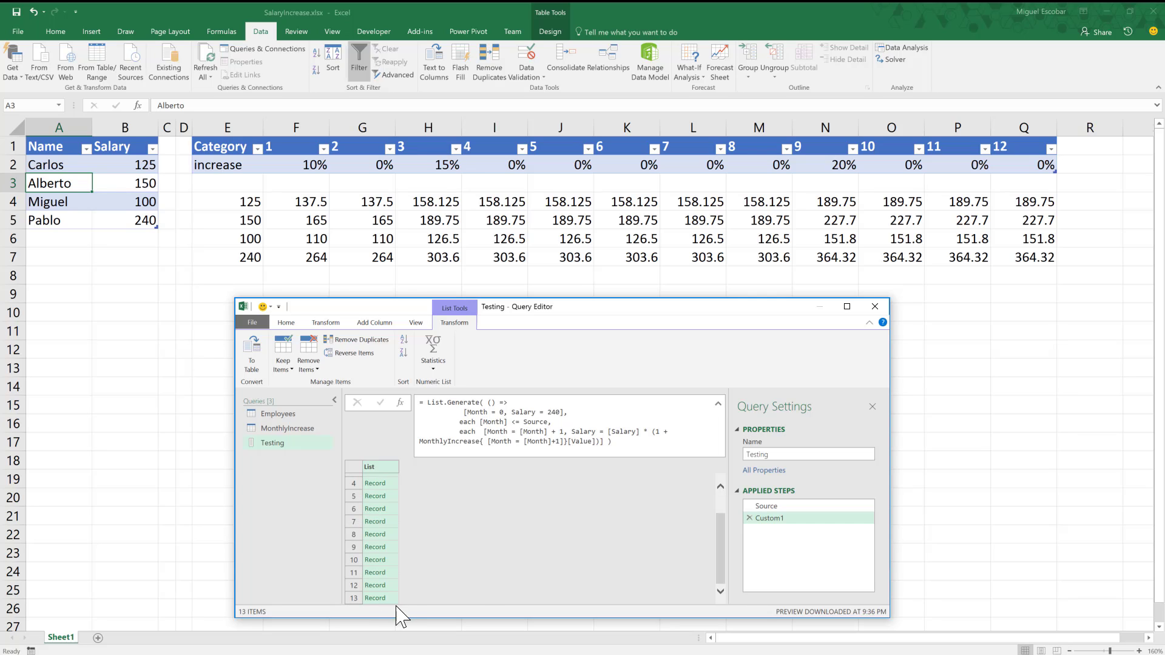
pyautogui.click(392, 597)
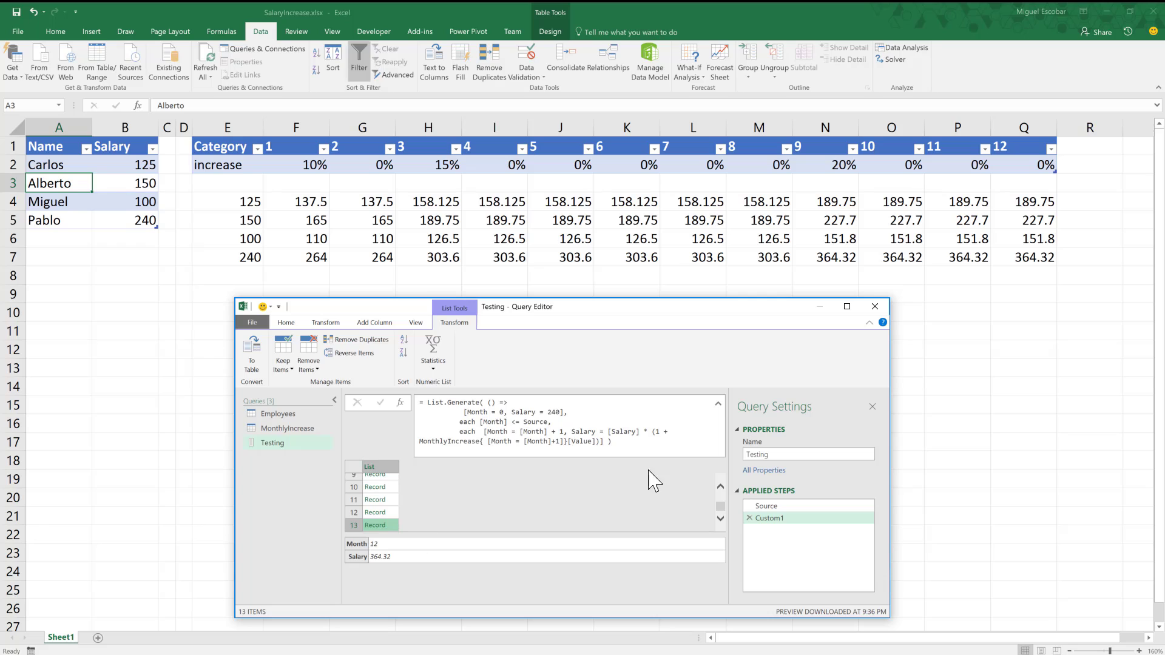
pyautogui.doubleClick(553, 412)
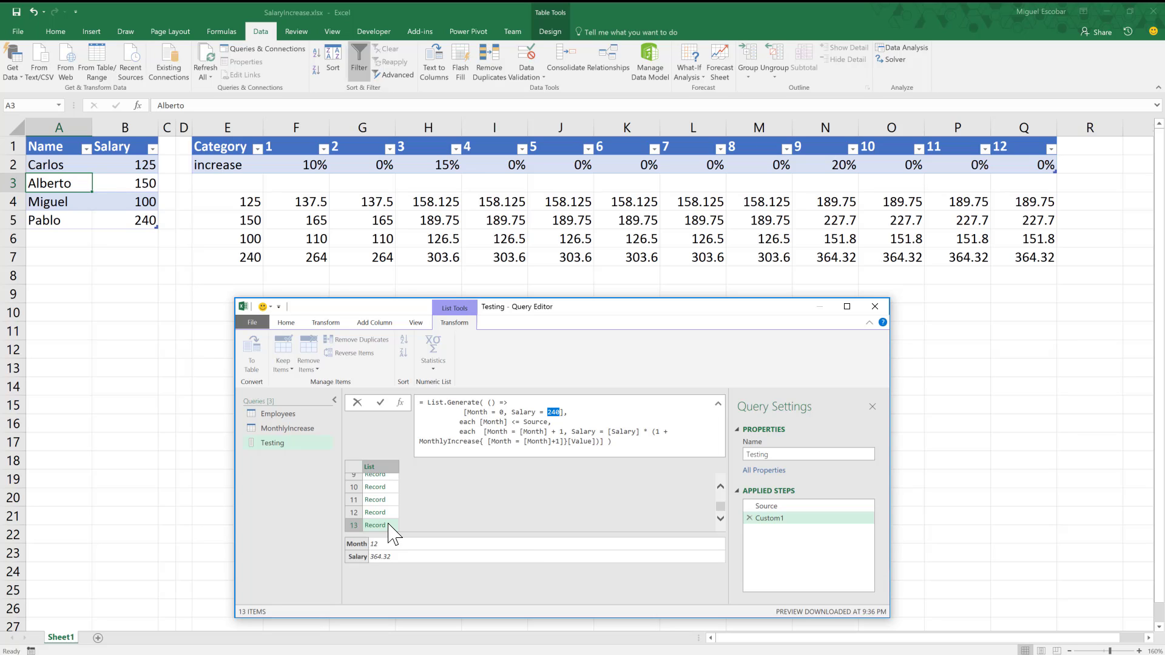
# - Create a Decimal Number parameter MySalary with current value 240
pyautogui.click(291, 323)
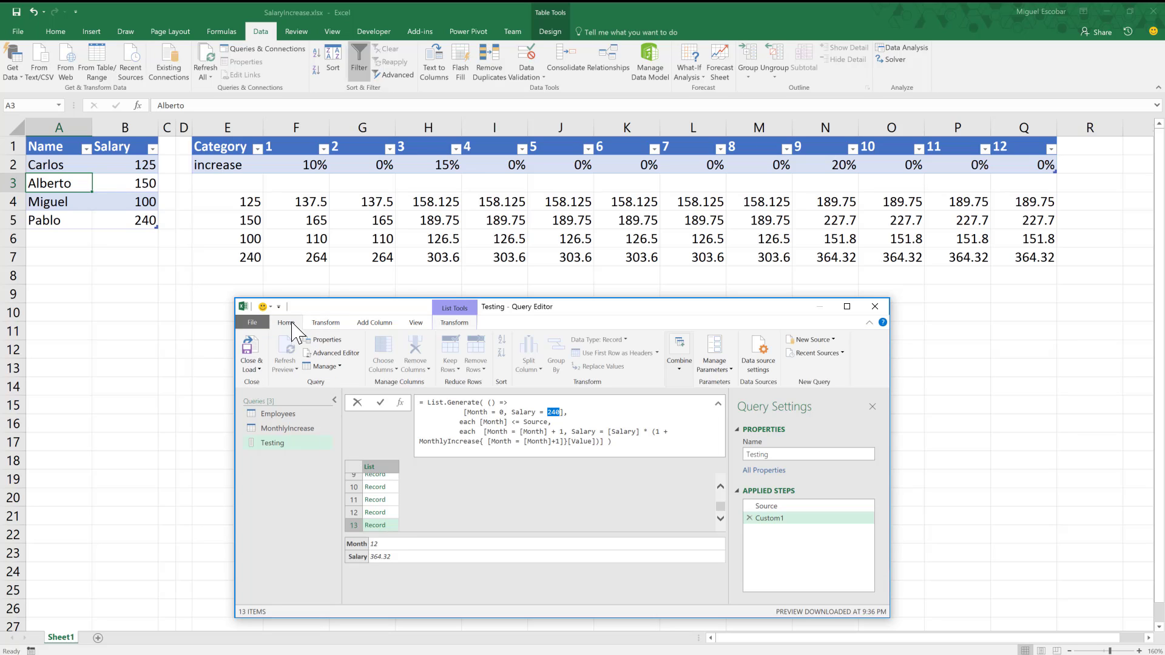
pyautogui.click(715, 364)
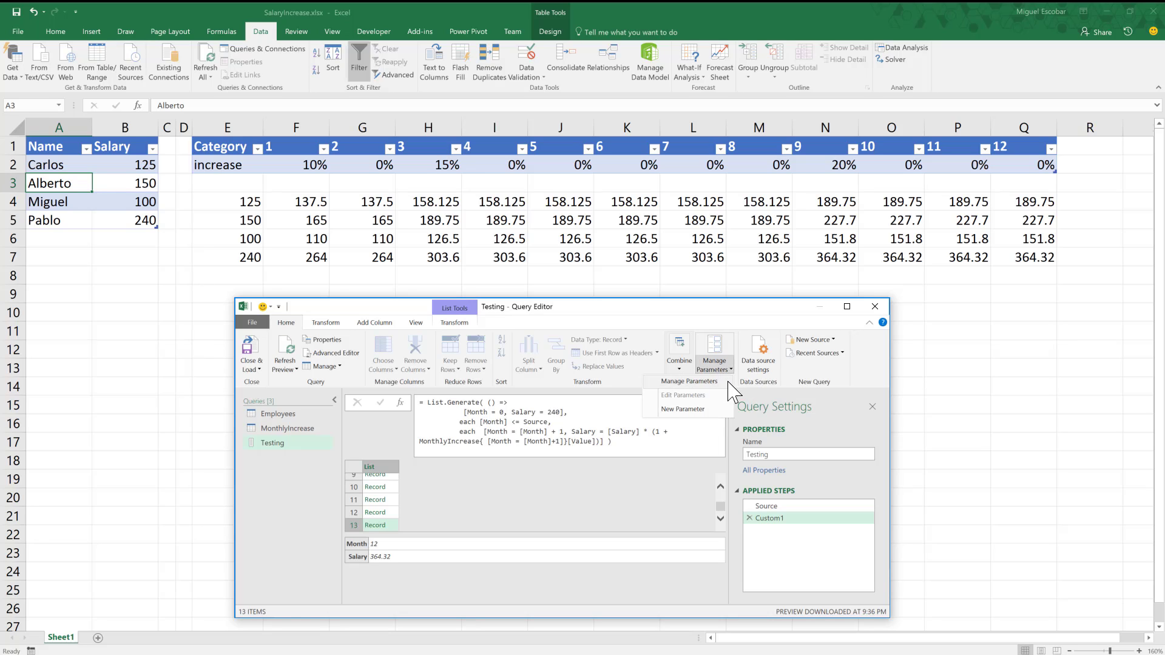
pyautogui.click(682, 409)
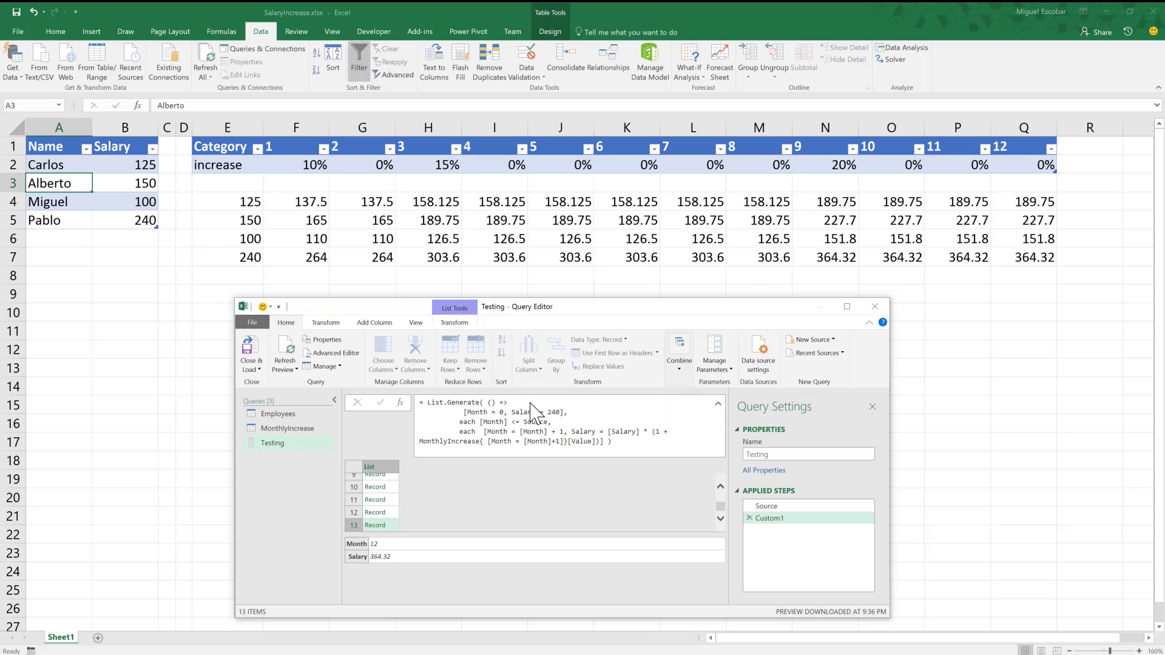
pyautogui.write('MySalary')
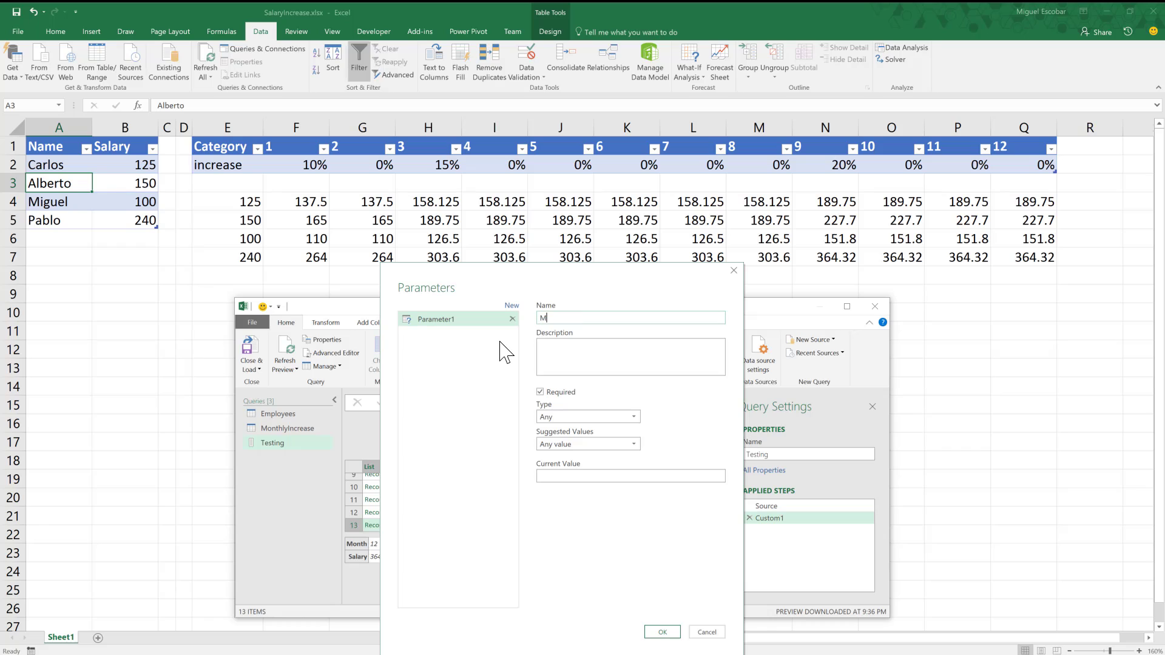
pyautogui.click(585, 418)
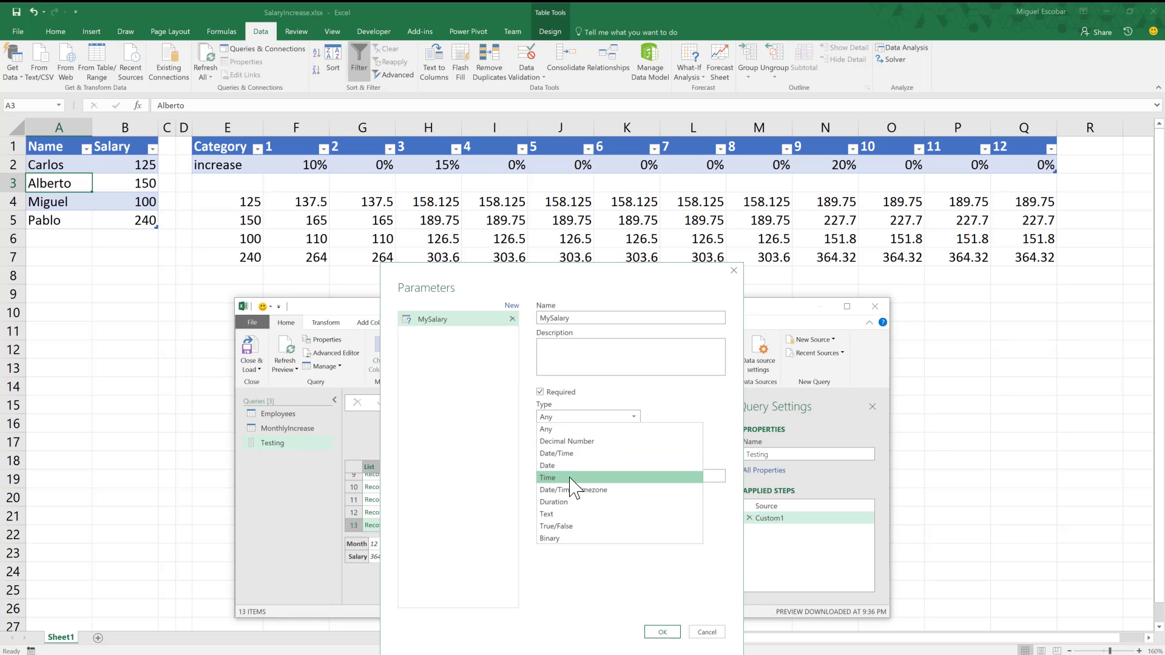
pyautogui.click(575, 441)
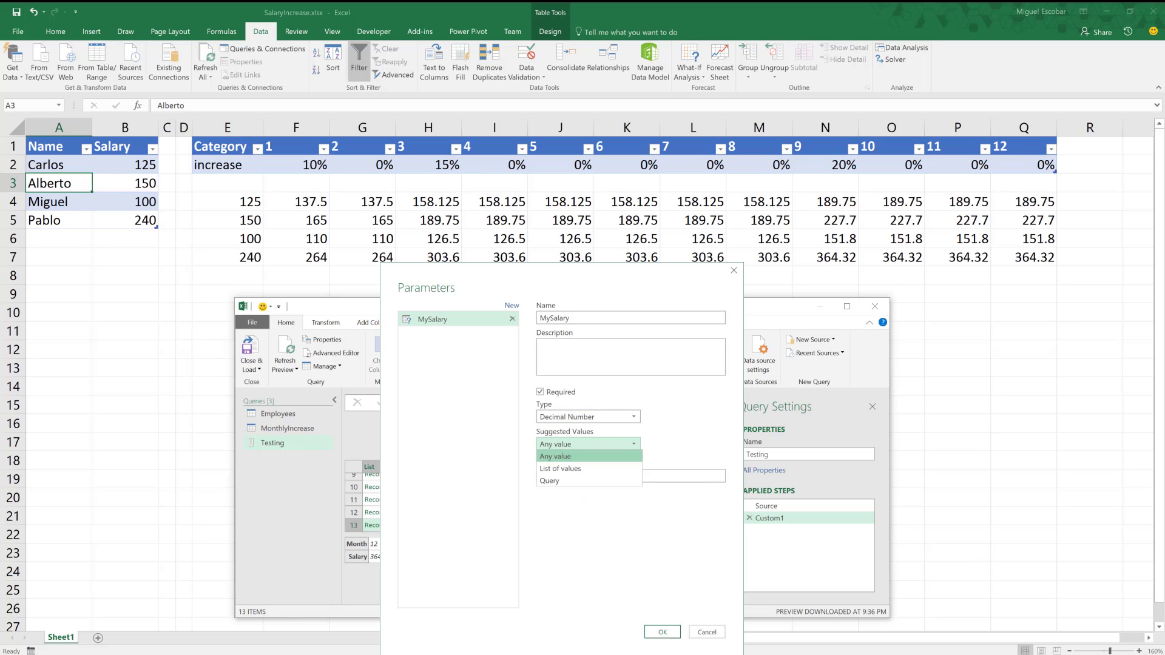
pyautogui.click(572, 473)
pyautogui.write('2')
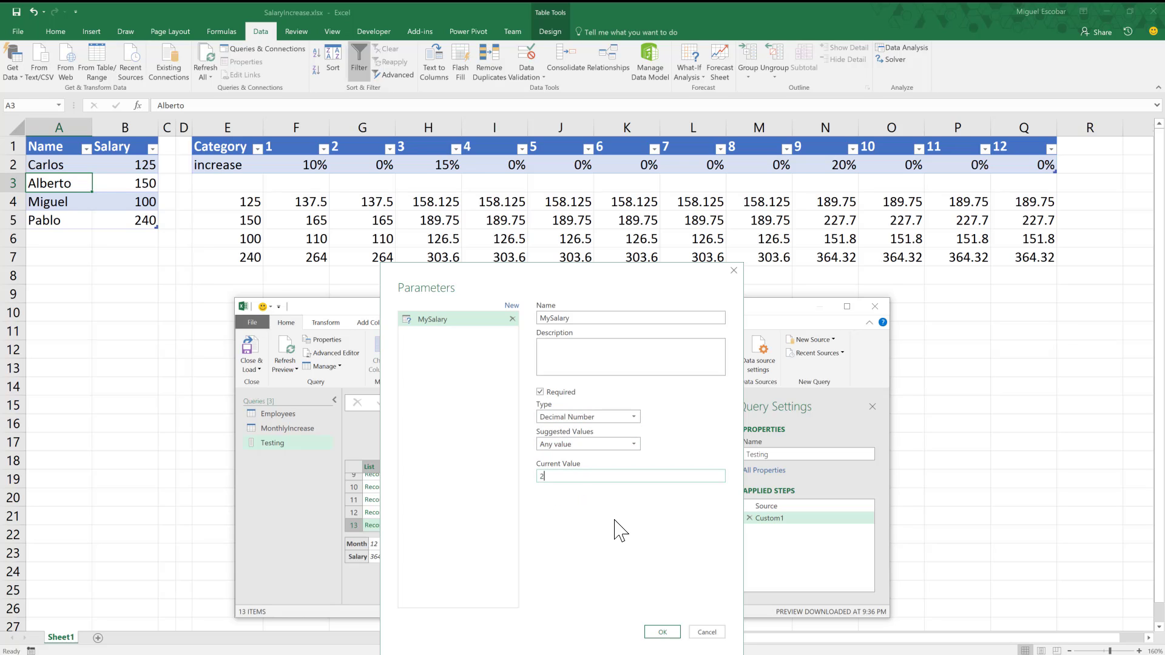
pyautogui.write('40')
pyautogui.press('Return')
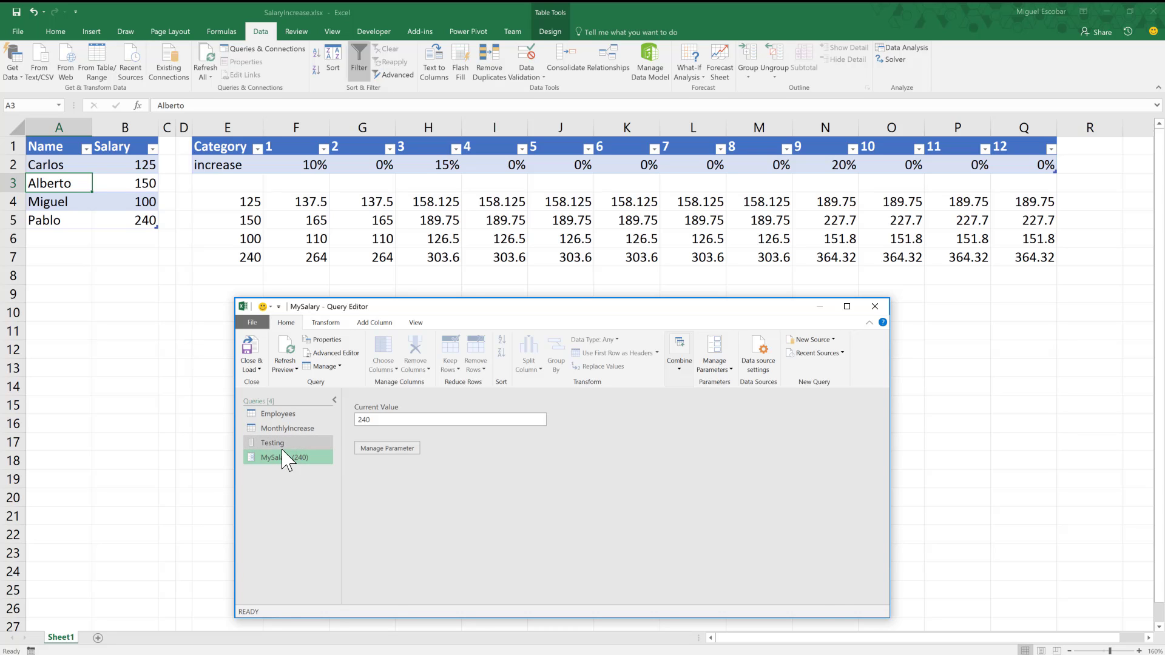
# - Replace the starting salary 240 in Testing's formula with MySalary
pyautogui.click(283, 444)
pyautogui.moveTo(499, 306); pyautogui.dragTo(512, 112)
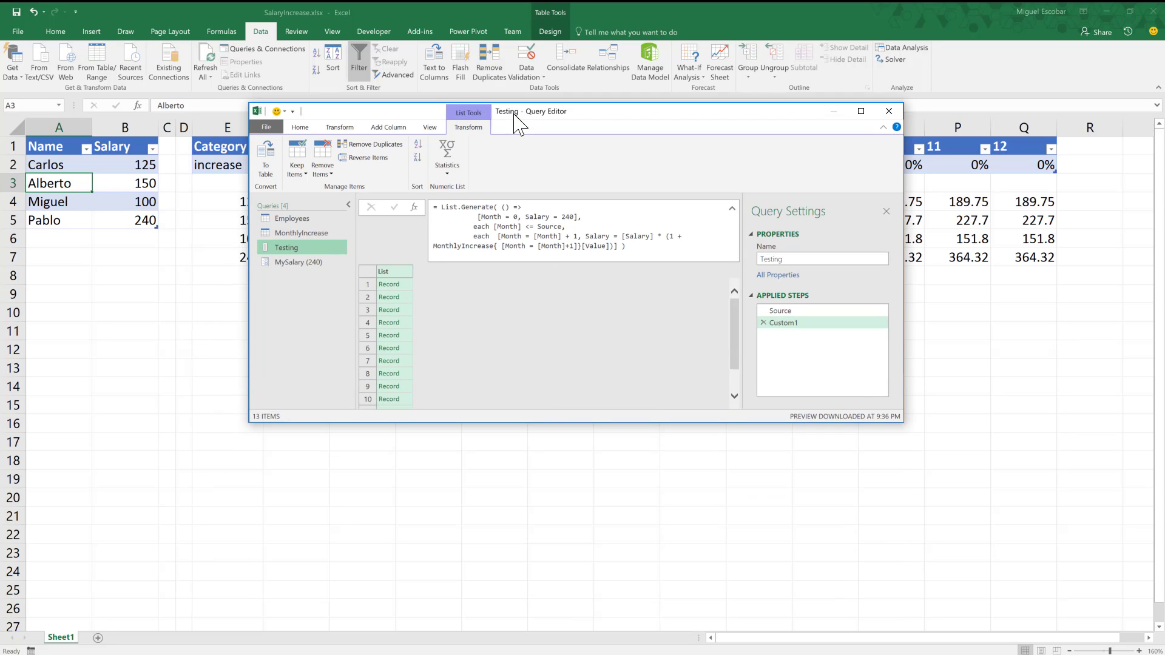
pyautogui.click(563, 218)
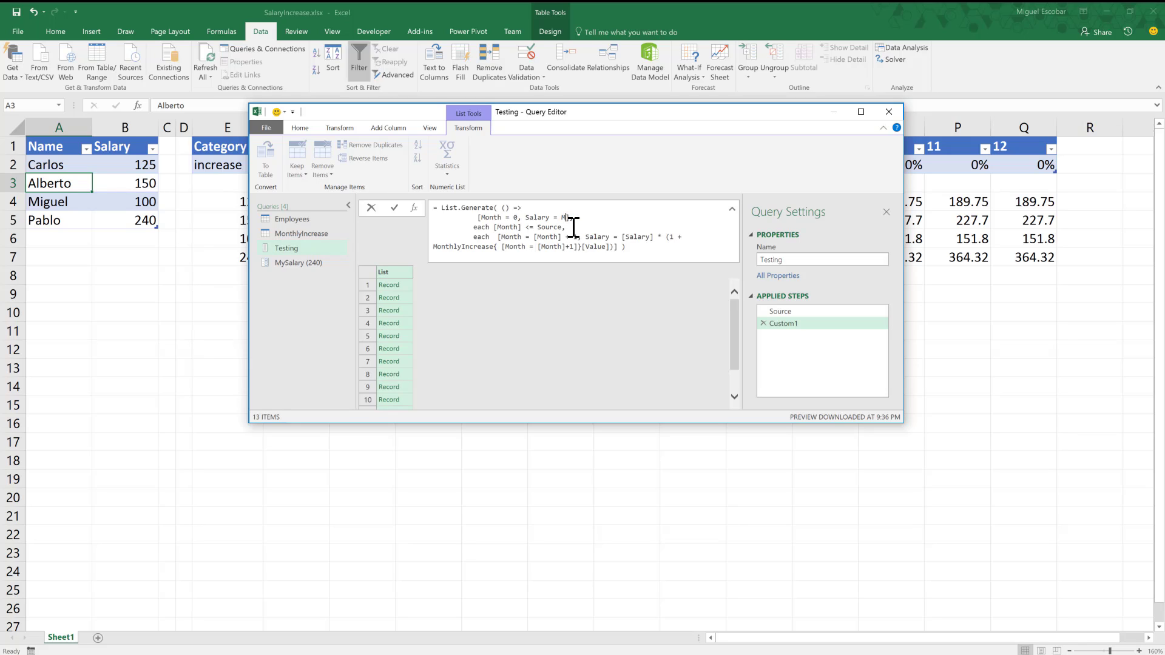
pyautogui.write('MySalary],')
pyautogui.press('Return')
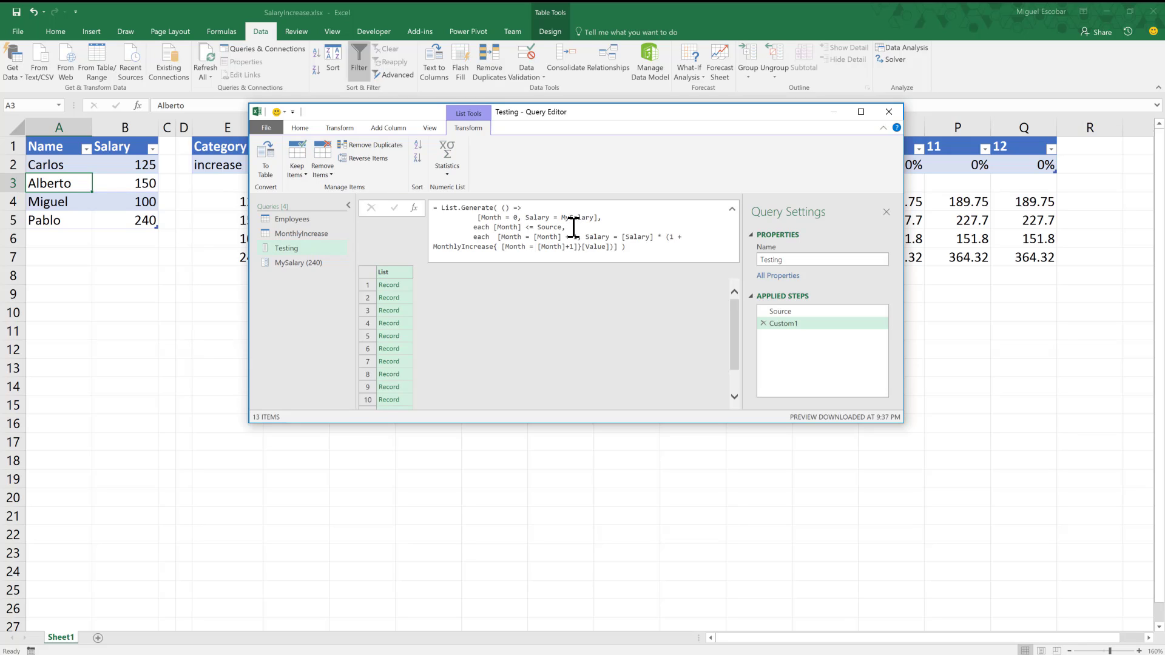
# - Create a function named SalaryFX from the Testing query
pyautogui.rightClick(321, 246)
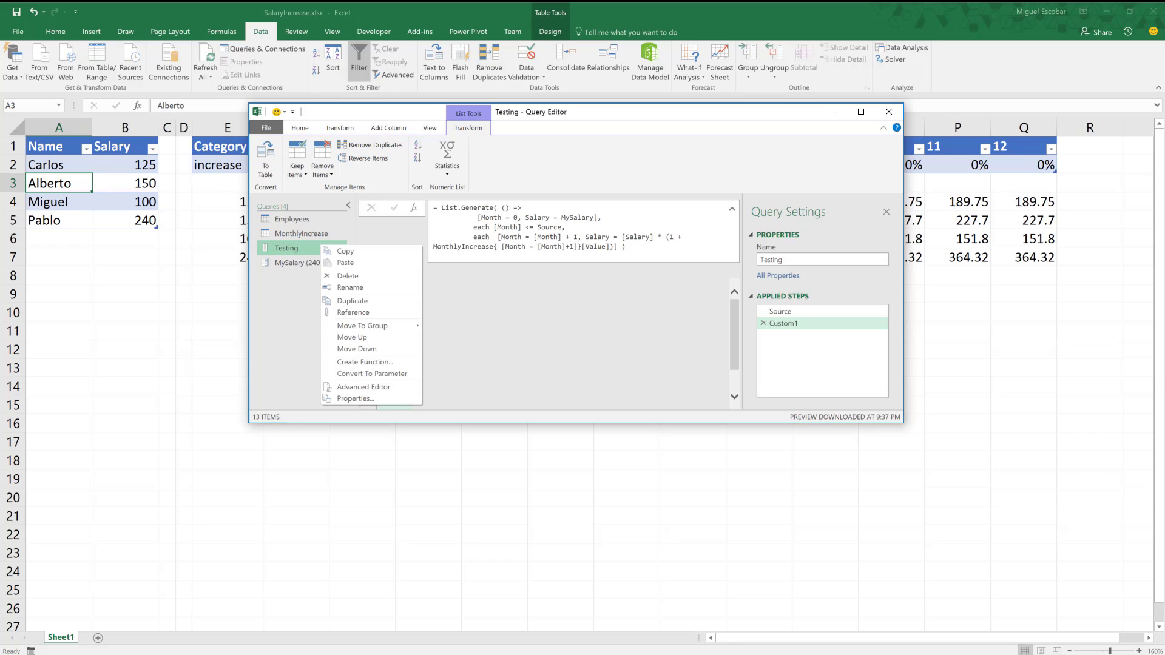
pyautogui.click(393, 363)
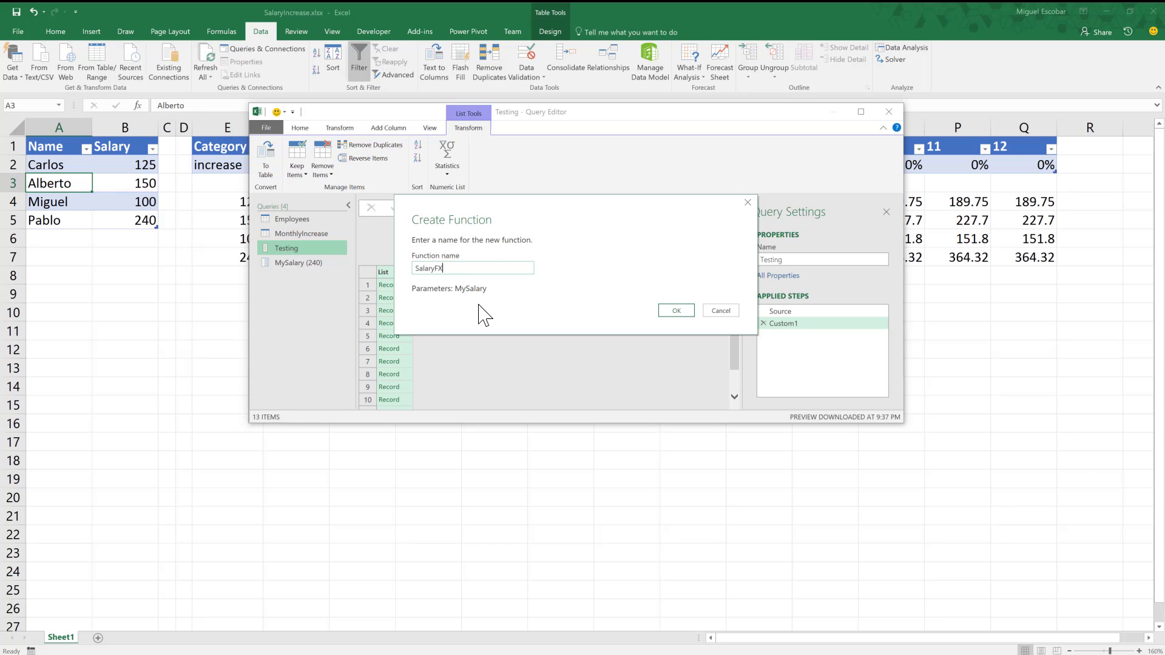
pyautogui.press('Return')
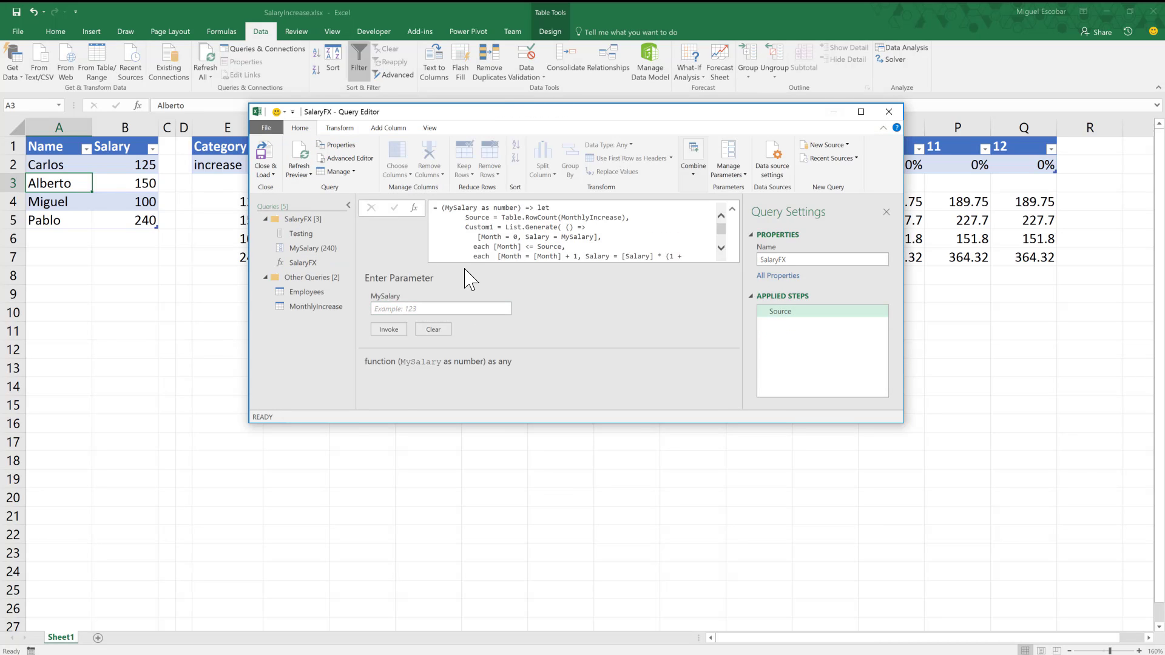
# - Maximize the editor, open Testing and widen its List column
pyautogui.doubleClick(555, 112)
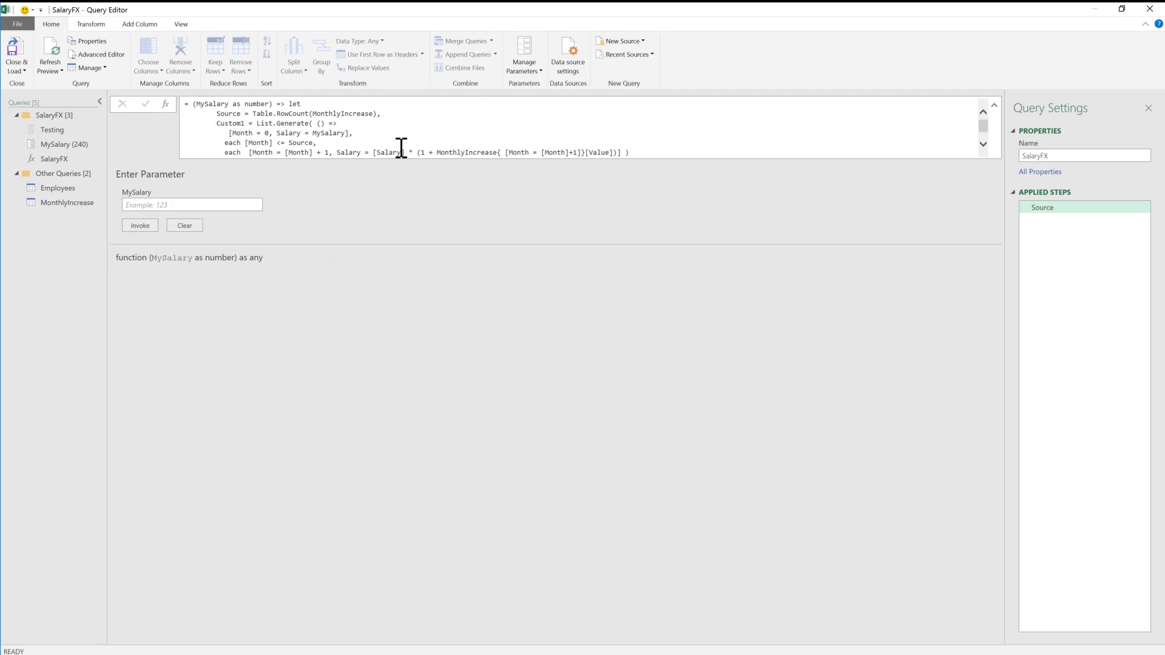
pyautogui.click(55, 131)
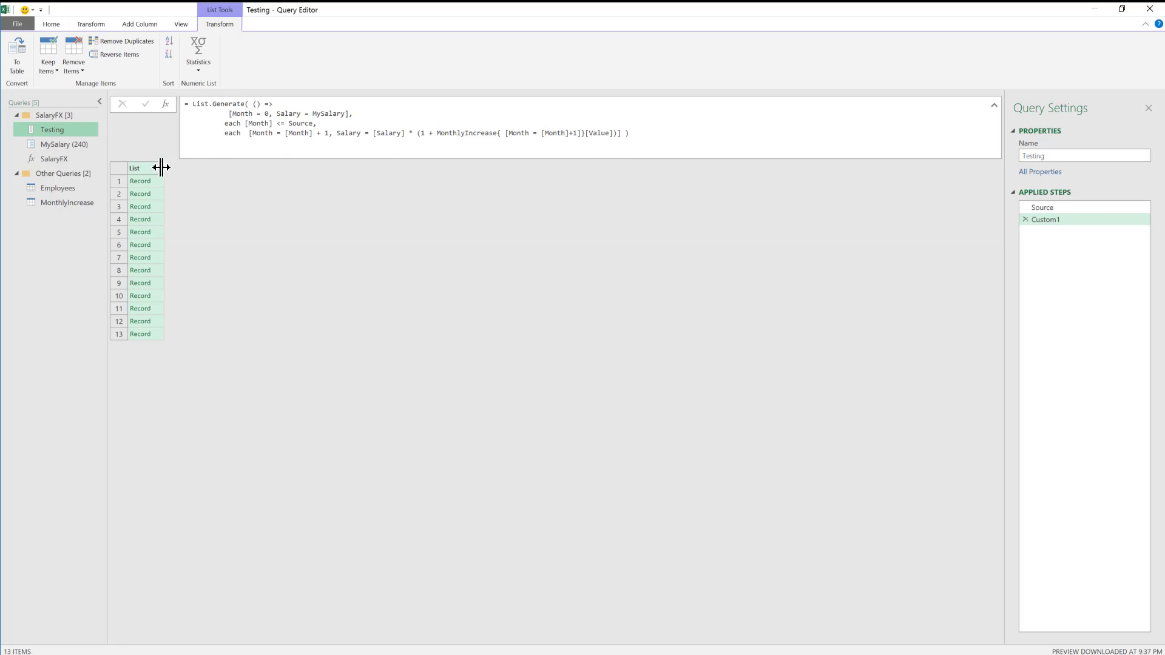
pyautogui.moveTo(161, 168); pyautogui.dragTo(258, 179)
pyautogui.click(73, 159)
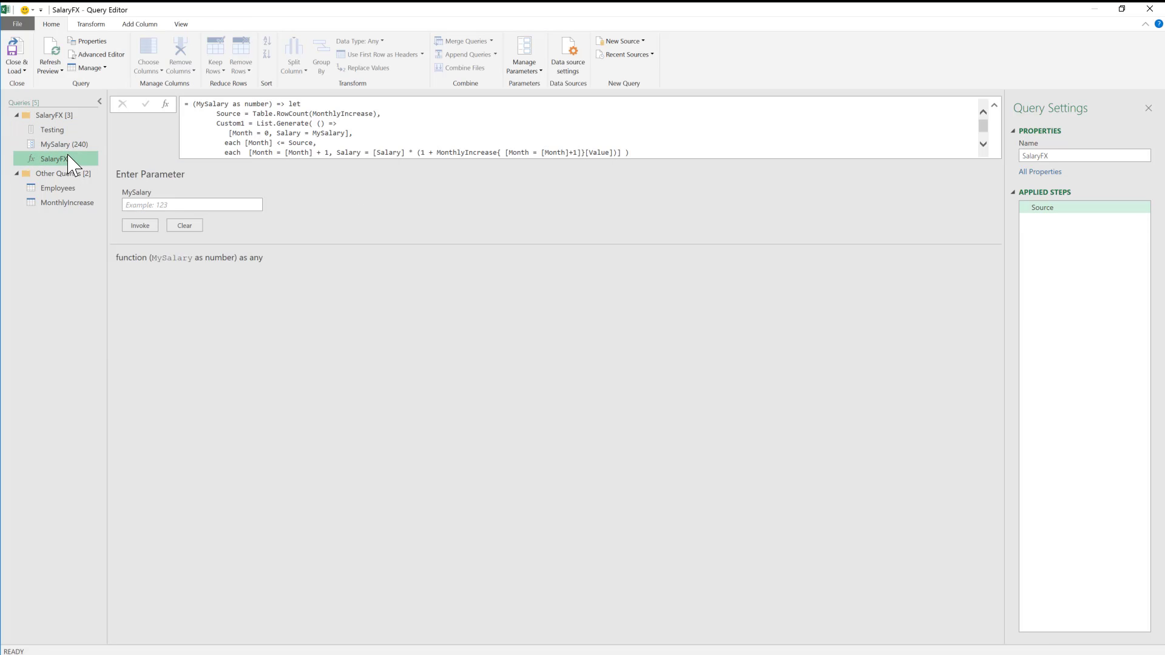
pyautogui.click(74, 130)
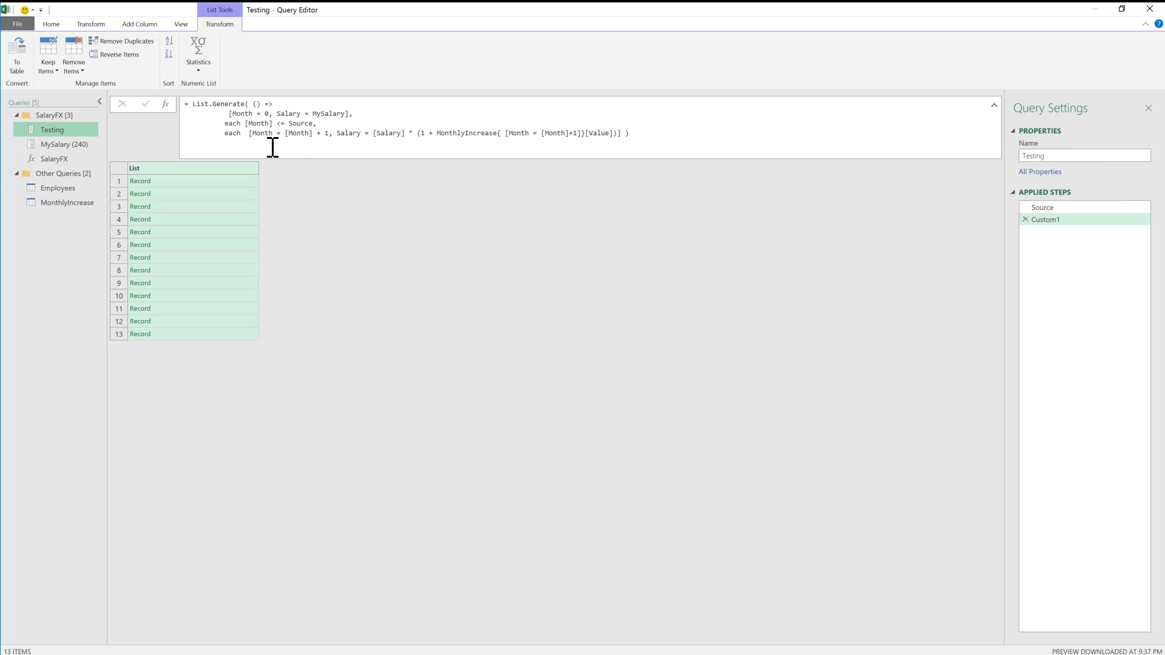
# - Add an each [Salary] argument to List.Generate so the list shows salaries 240 to 364.32
pyautogui.click(230, 113)
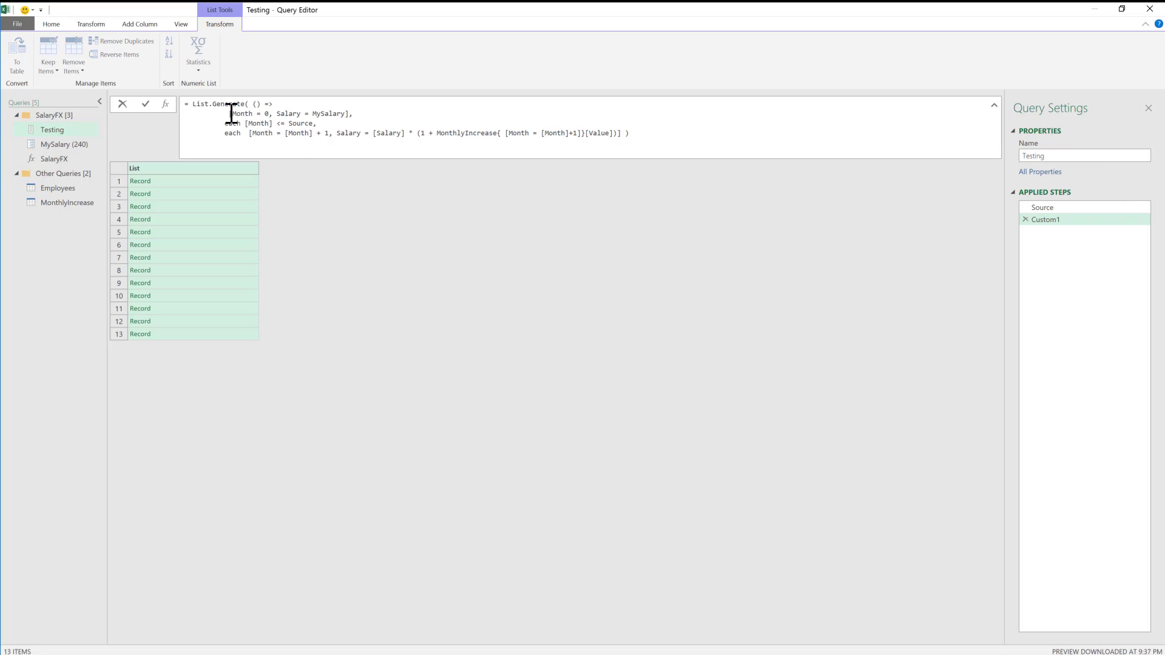
pyautogui.moveTo(231, 113); pyautogui.dragTo(307, 118)
pyautogui.click(319, 123)
pyautogui.click(319, 123)
pyautogui.moveTo(223, 134); pyautogui.dragTo(603, 135)
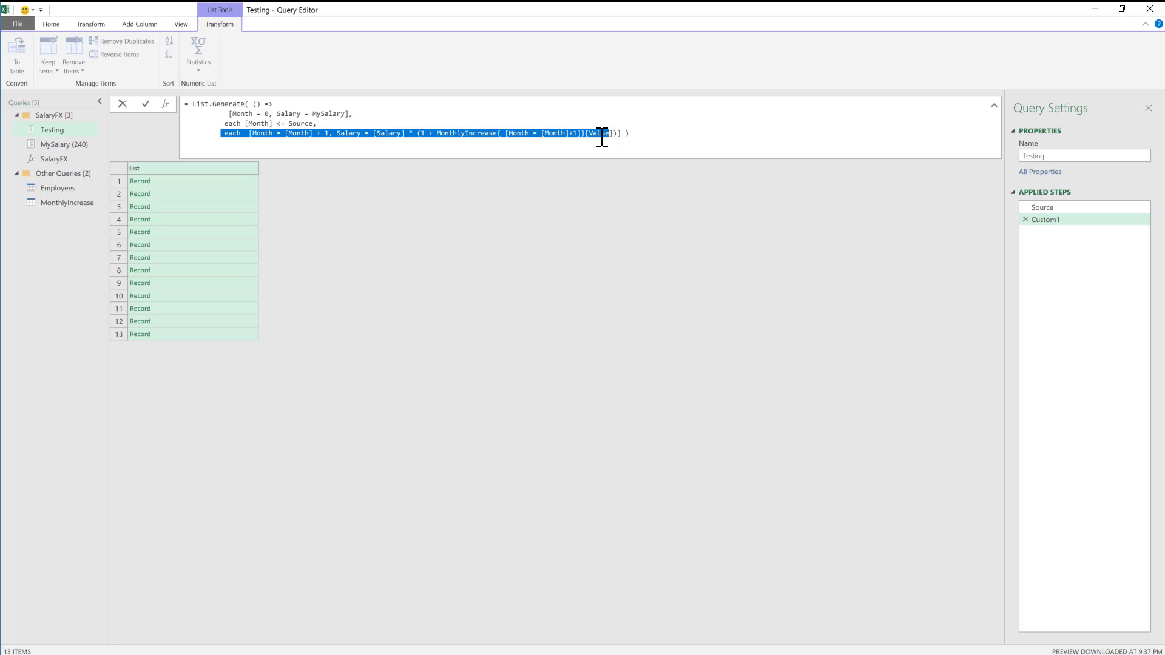
pyautogui.click(352, 118)
pyautogui.moveTo(317, 122); pyautogui.dragTo(234, 128)
pyautogui.click(621, 134)
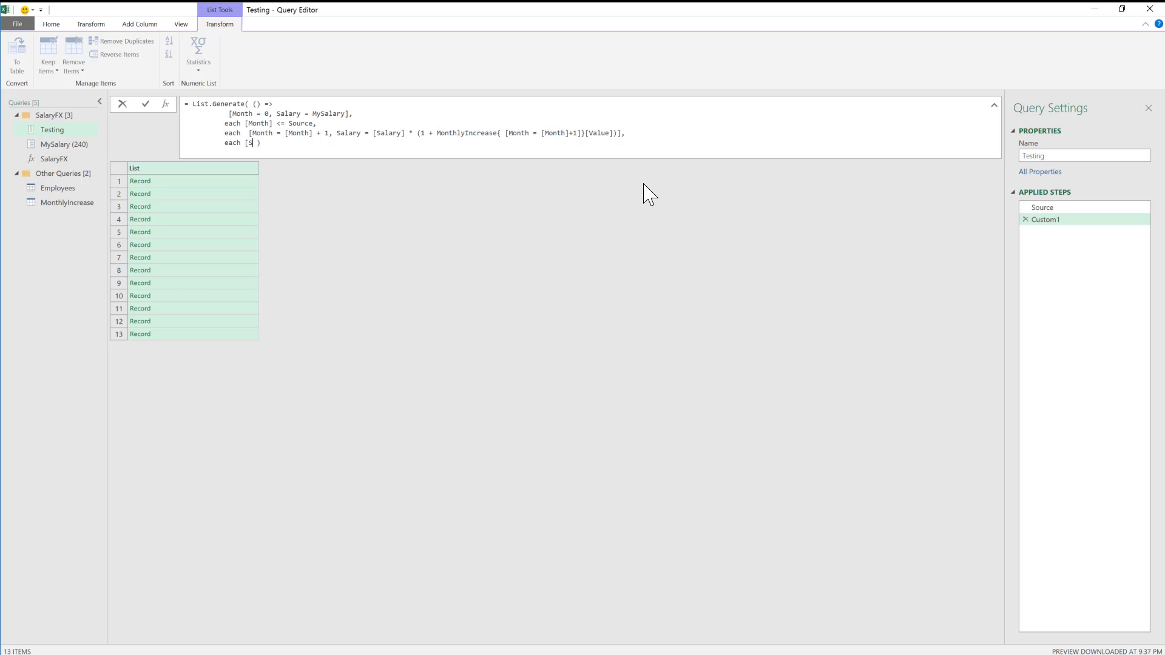
pyautogui.press('Return')
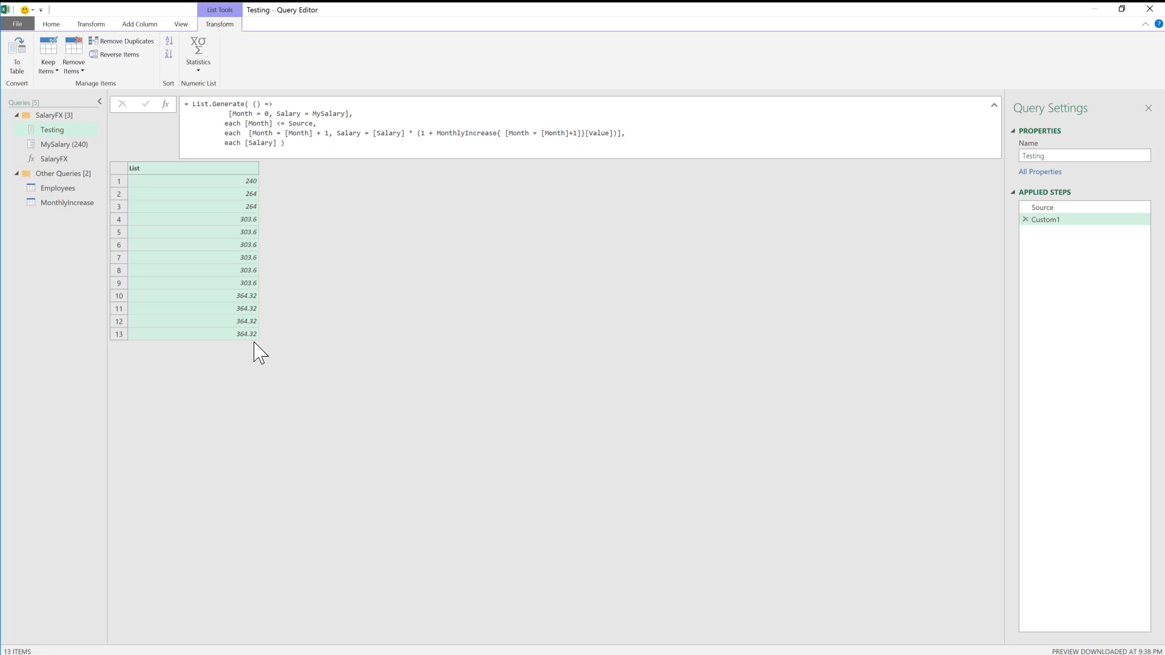
# - Remove the each [Salary] argument so the list returns records again
pyautogui.click(273, 143)
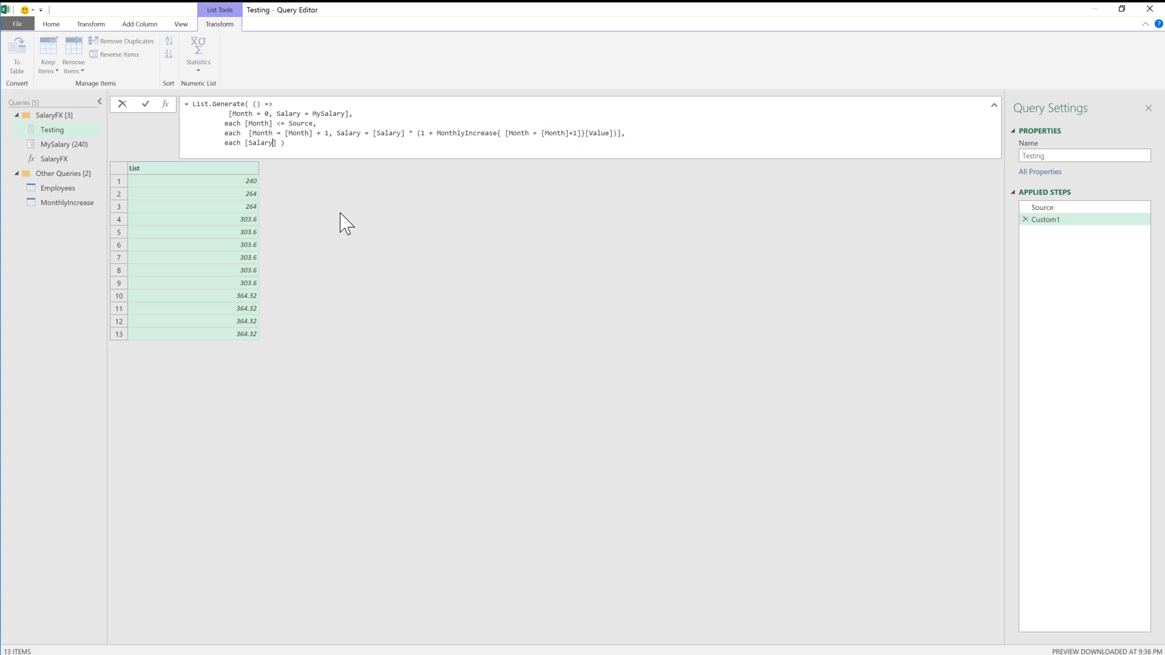
pyautogui.hotkey('ctrl', 'shift', 'Left')
pyautogui.hotkey('ctrl', 'shift', 'Left')
pyautogui.press('BackSpace')
pyautogui.press('Return')
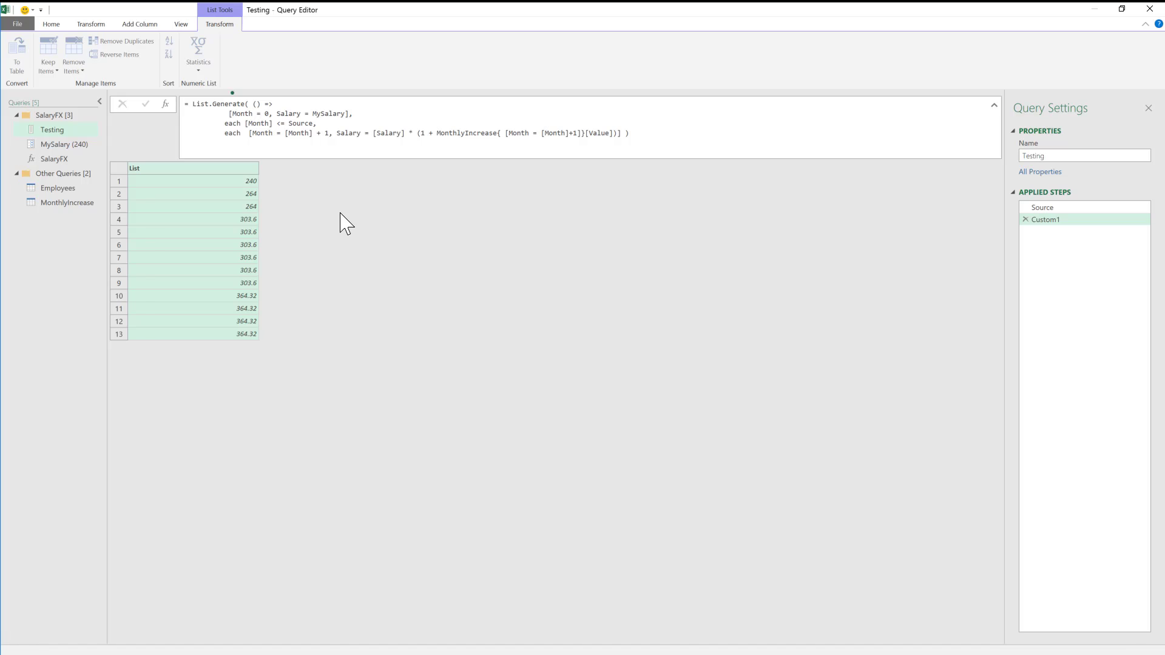
# - Invoke SalaryFX on the Employees query, taking MySalary from the Salary column
pyautogui.click(220, 334)
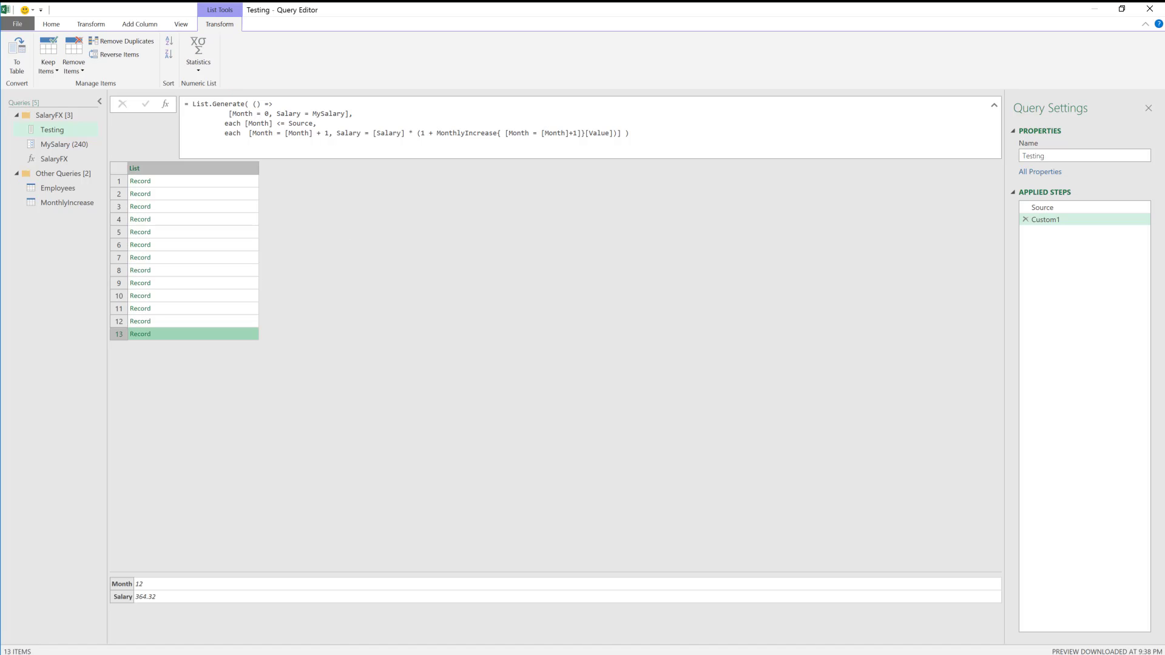
pyautogui.click(77, 188)
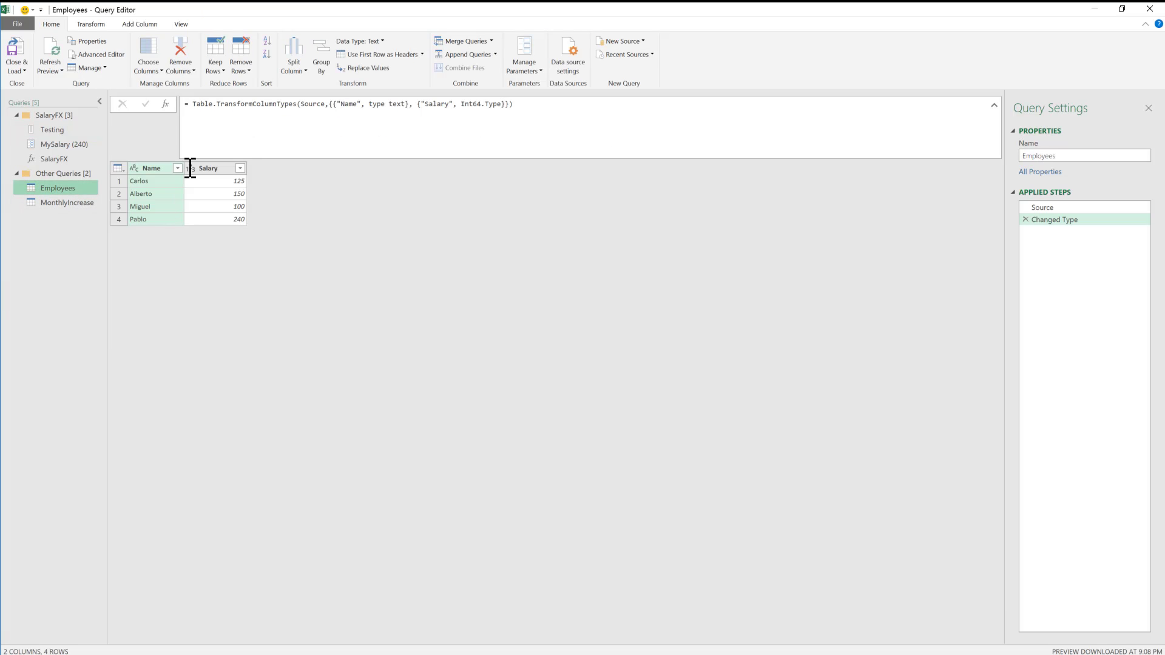
pyautogui.click(139, 23)
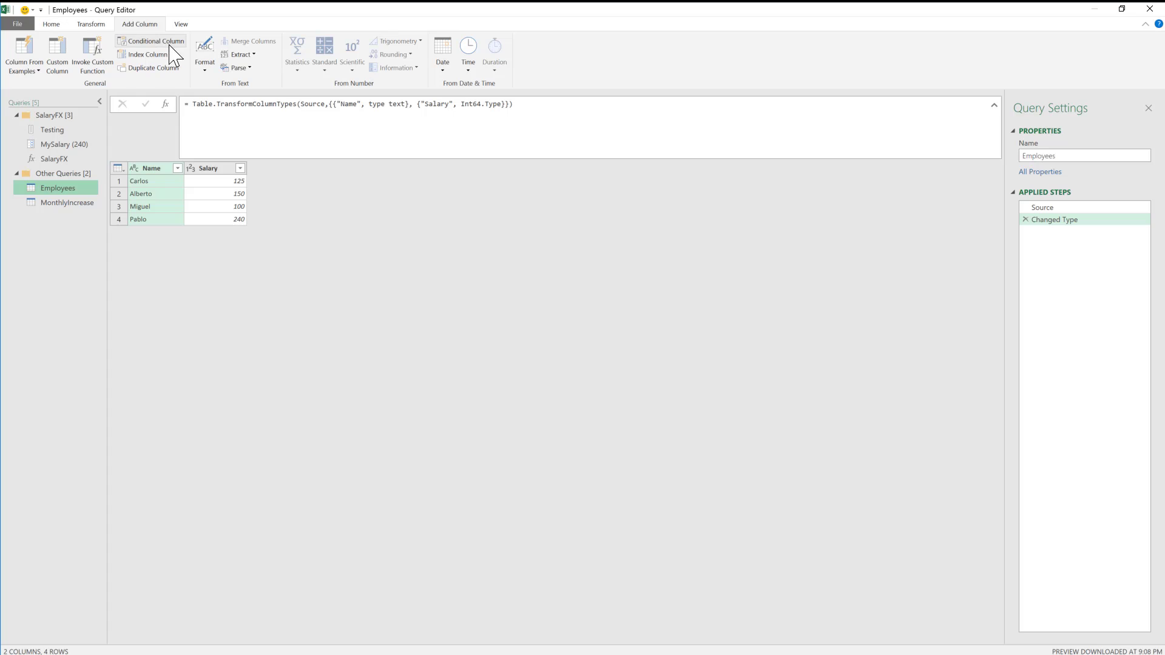
pyautogui.click(107, 67)
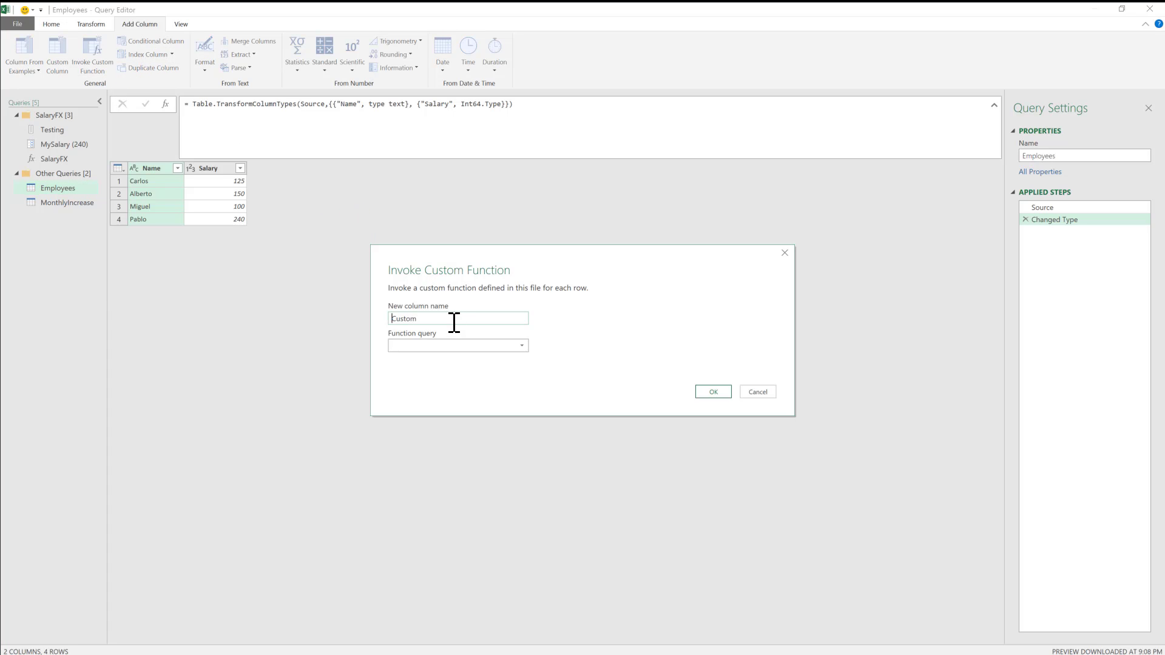
pyautogui.click(450, 346)
pyautogui.click(450, 359)
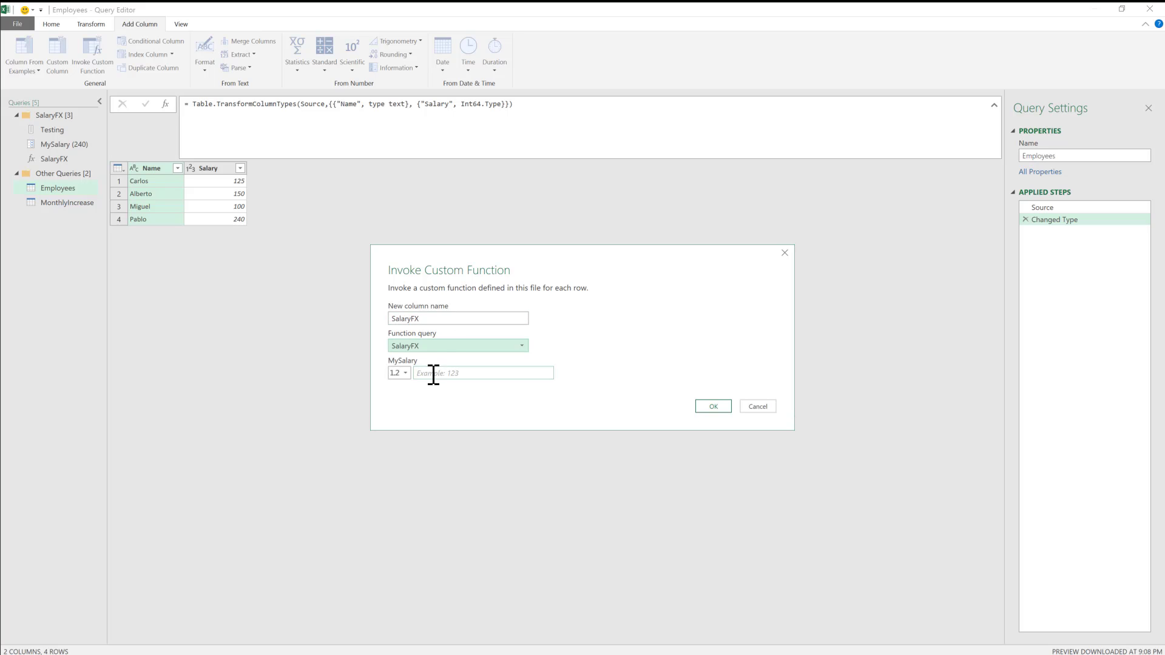
pyautogui.click(400, 373)
pyautogui.click(428, 397)
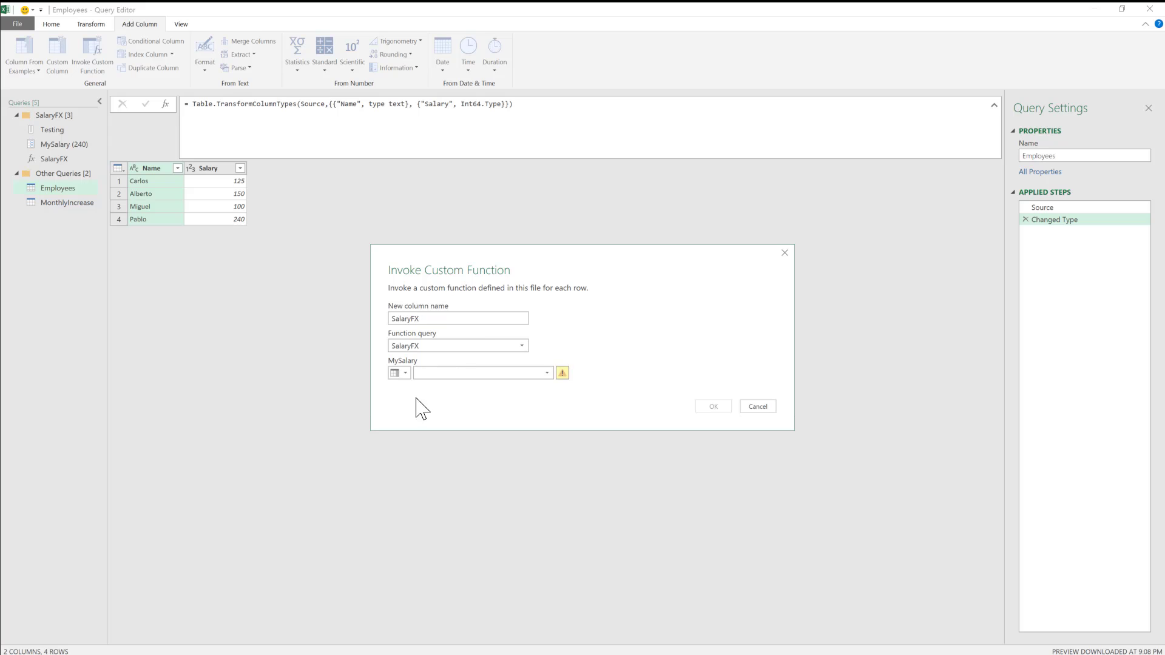
pyautogui.click(534, 374)
pyautogui.click(509, 397)
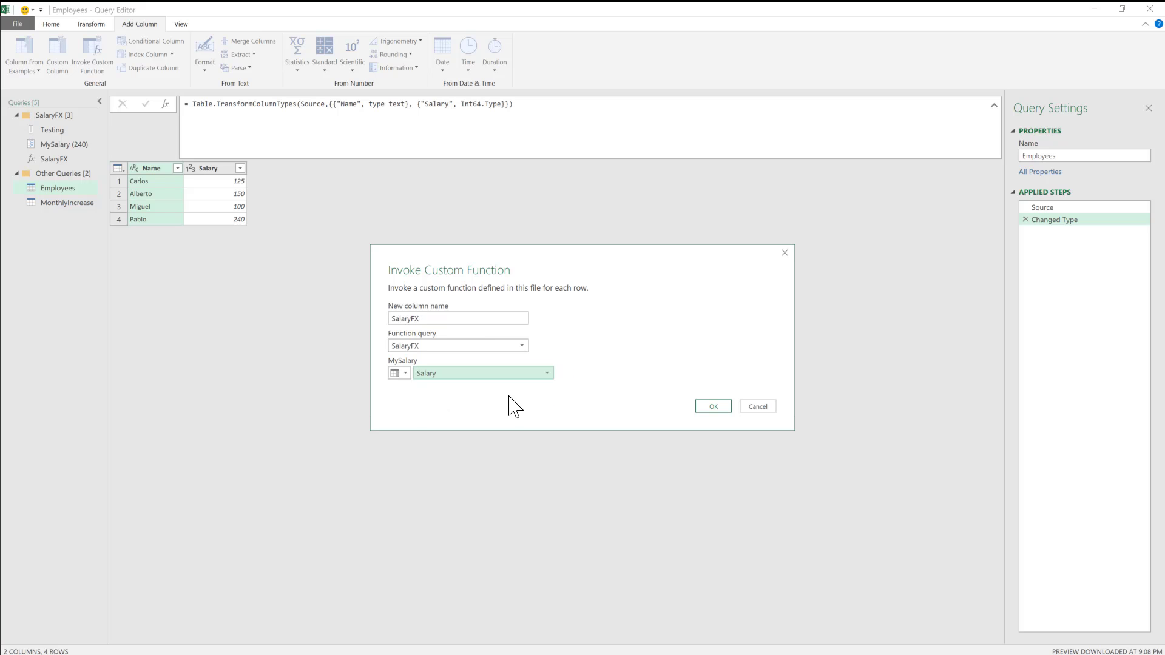
pyautogui.click(714, 406)
# - Expand the SalaryFX lists to new rows, giving 52 record rows
pyautogui.click(285, 181)
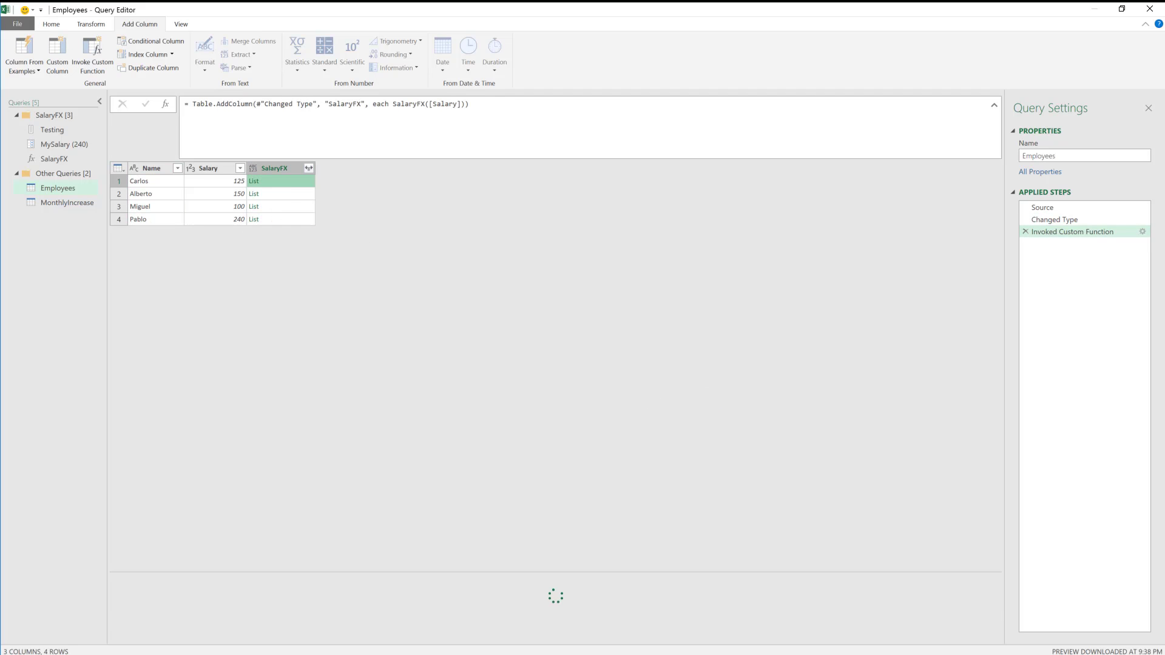
pyautogui.click(309, 168)
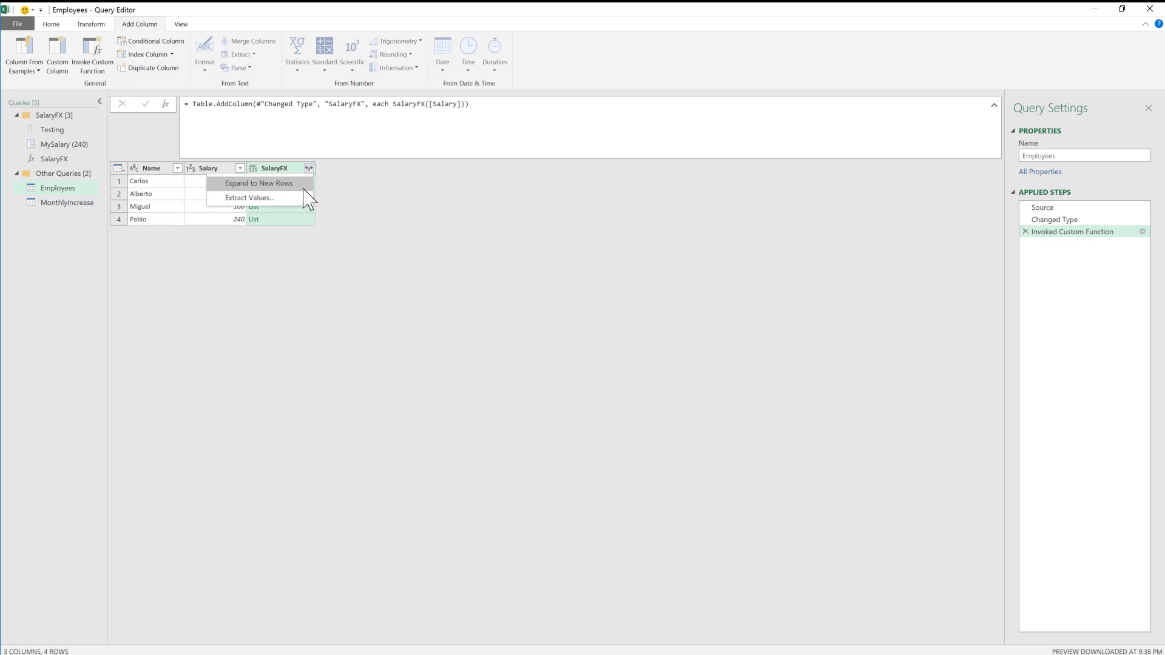
pyautogui.click(261, 184)
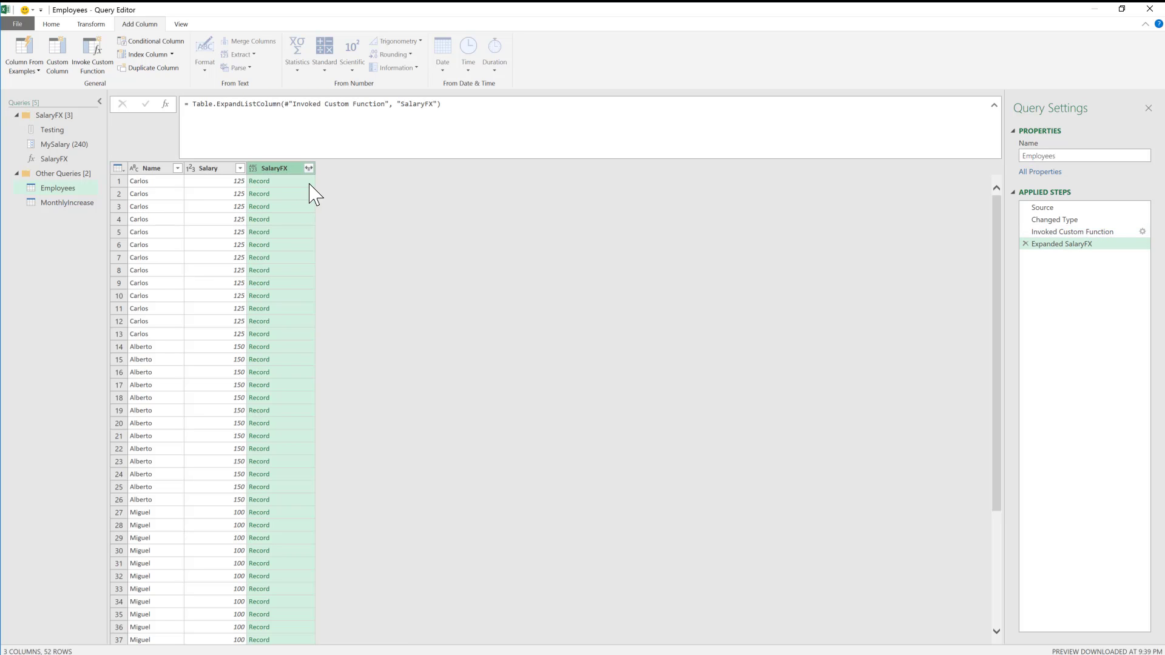
# - Expand SalaryFX into SalaryFX.Month and SalaryFX.Salary columns and inspect the monthly values
pyautogui.click(309, 169)
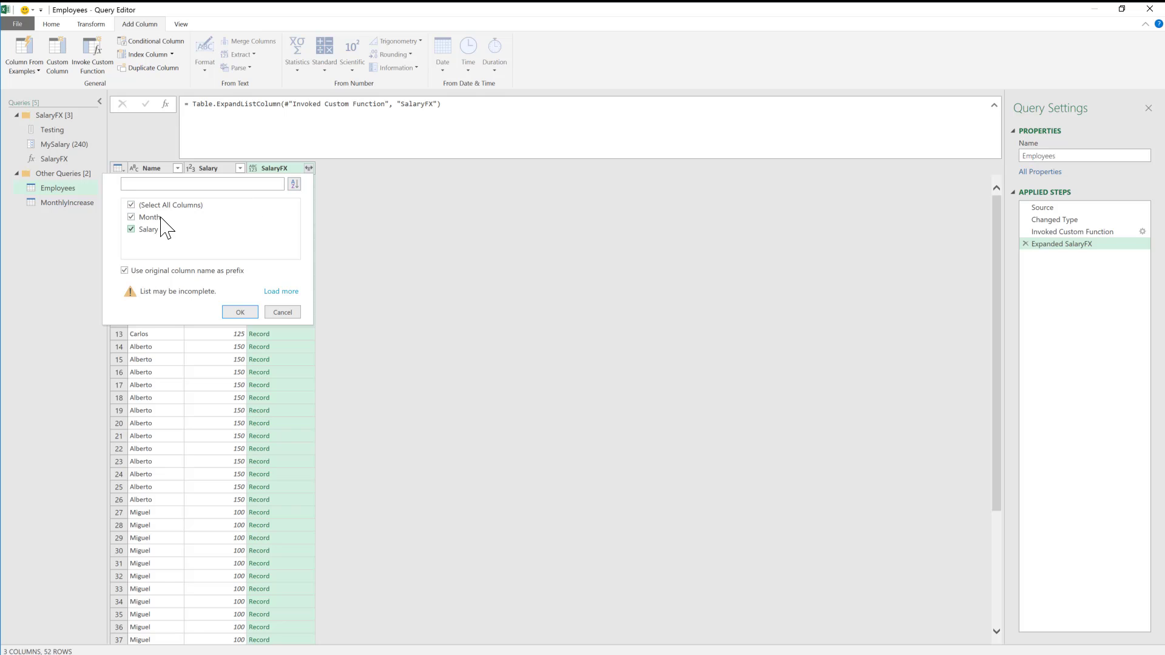
pyautogui.click(246, 313)
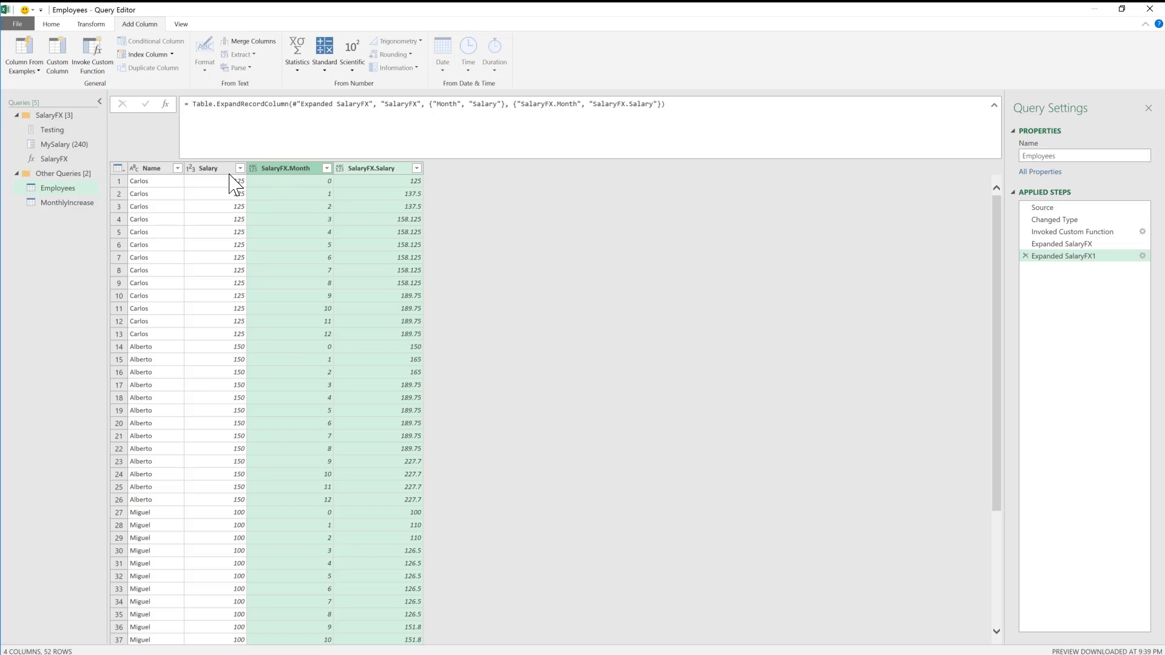
pyautogui.click(316, 170)
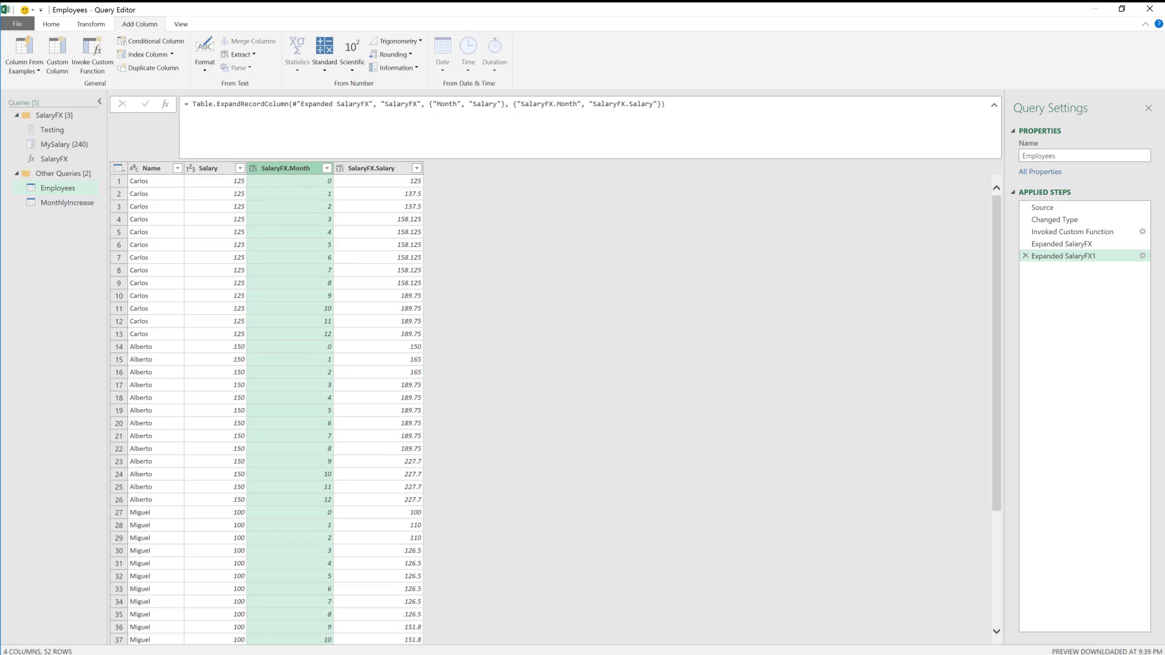
pyautogui.click(324, 181)
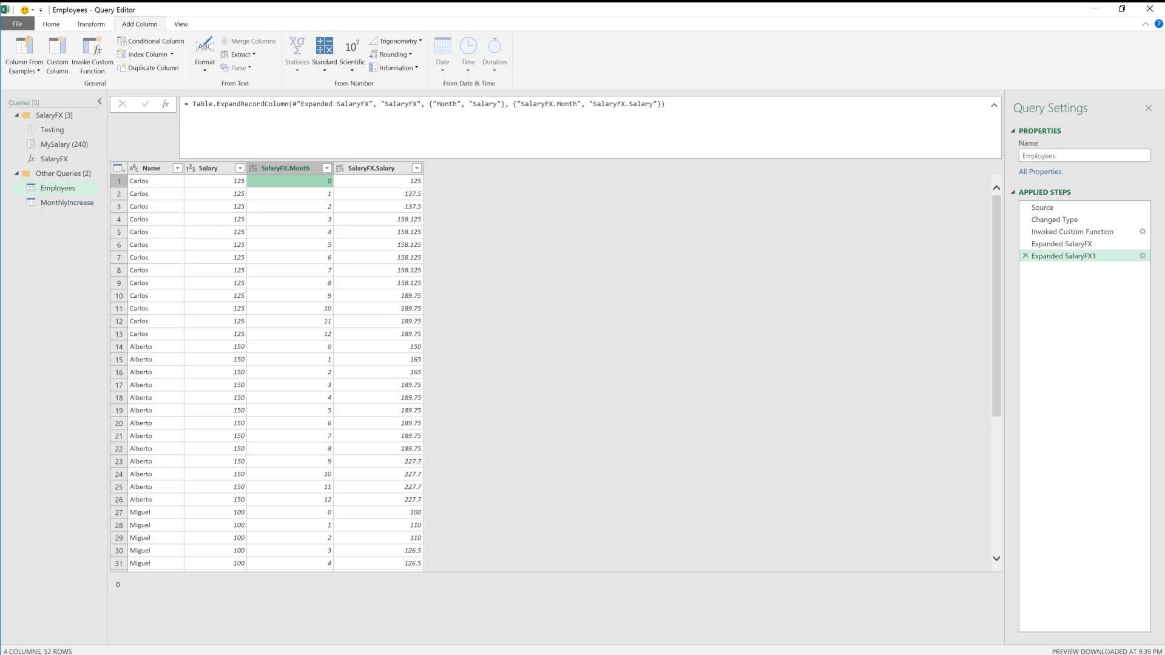
pyautogui.click(327, 168)
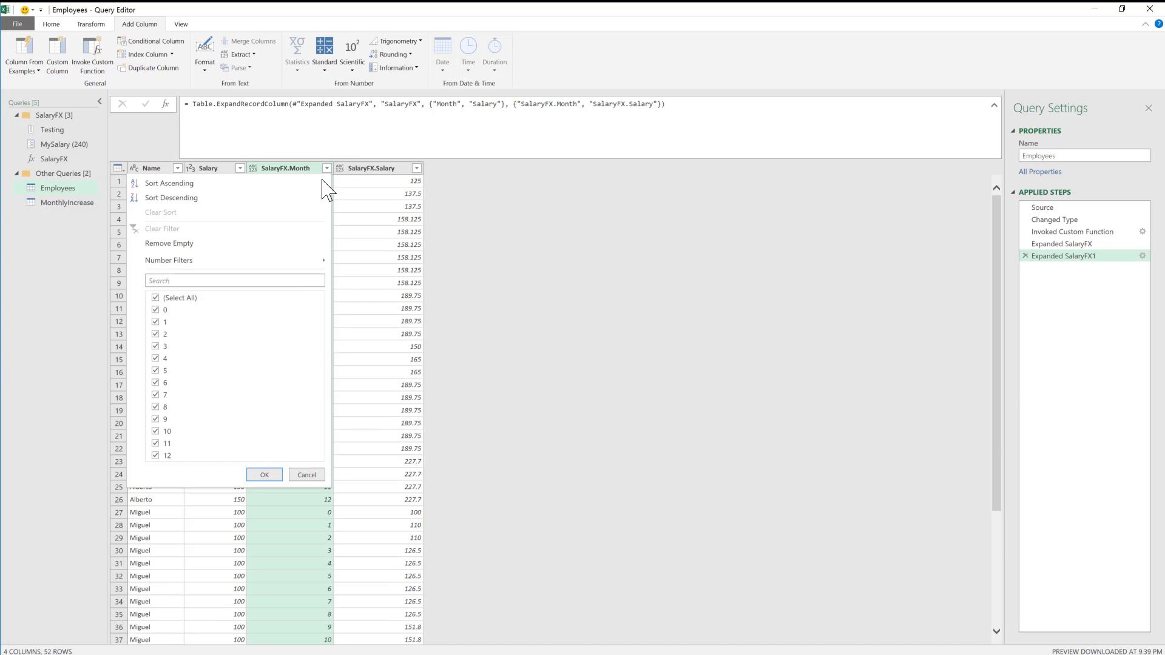
pyautogui.click(384, 255)
pyautogui.scroll(-6, 387, 273)
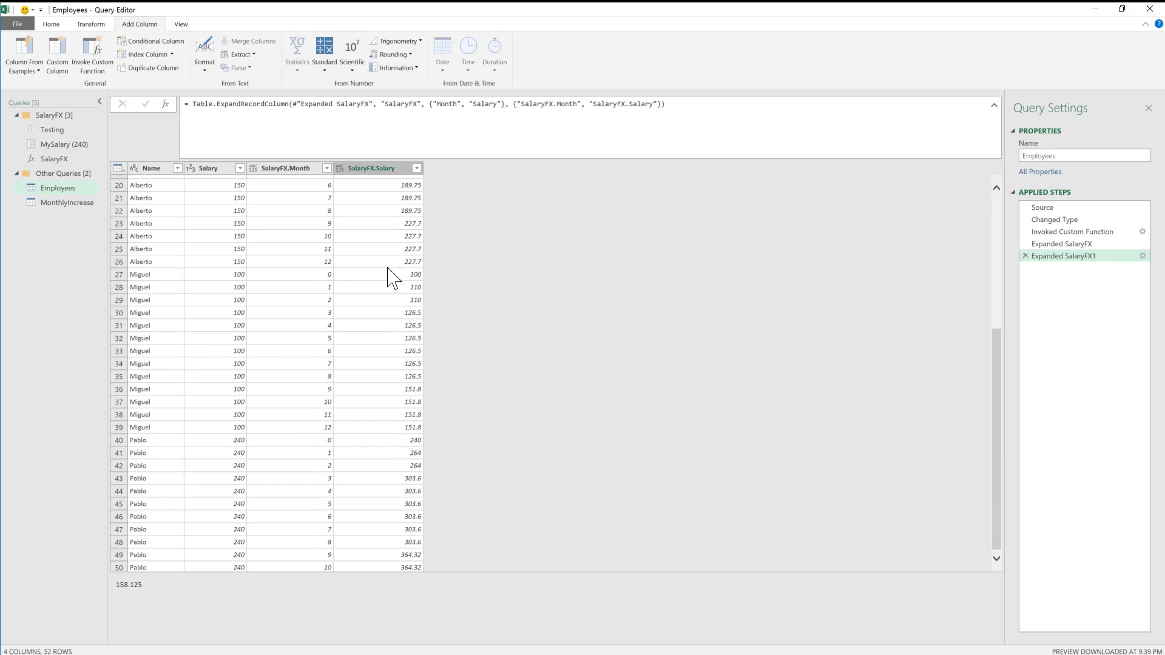
pyautogui.scroll(-1, 393, 278)
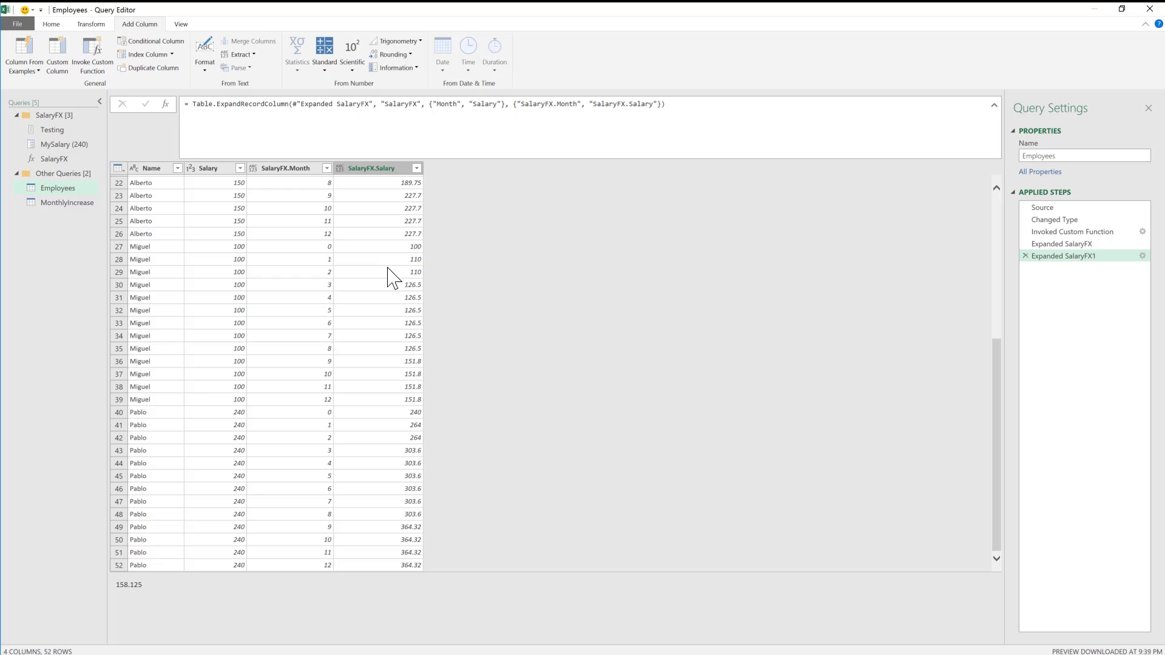
# - Rename the SalaryFX.Month column to Month
pyautogui.doubleClick(306, 169)
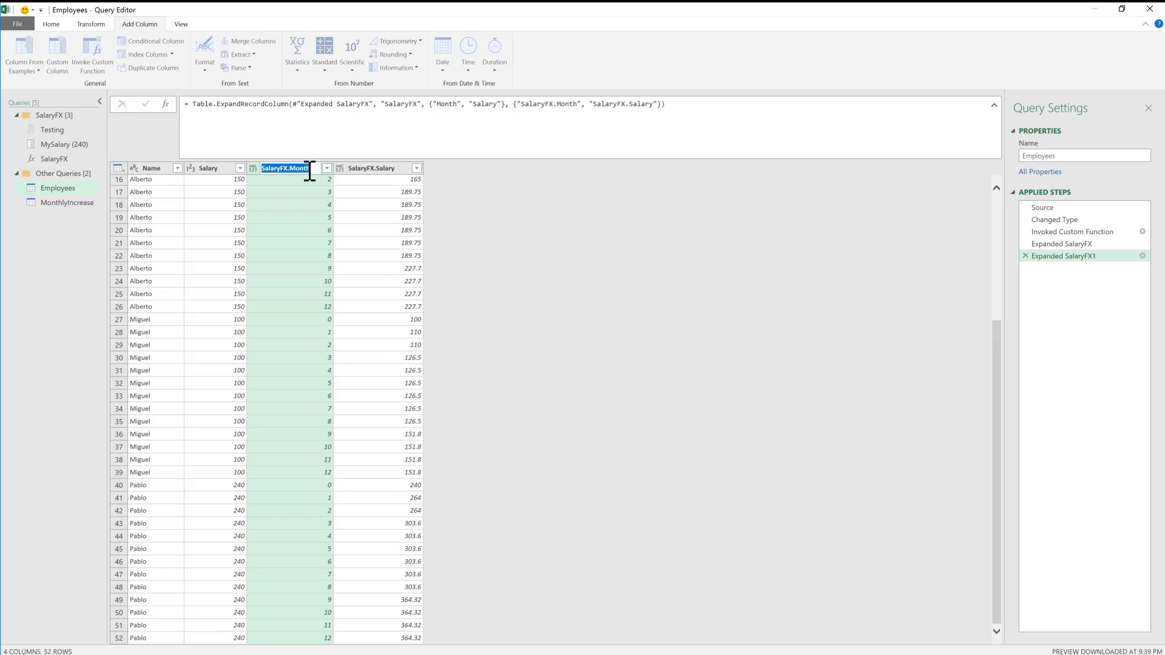
pyautogui.write('Month')
pyautogui.press('Return')
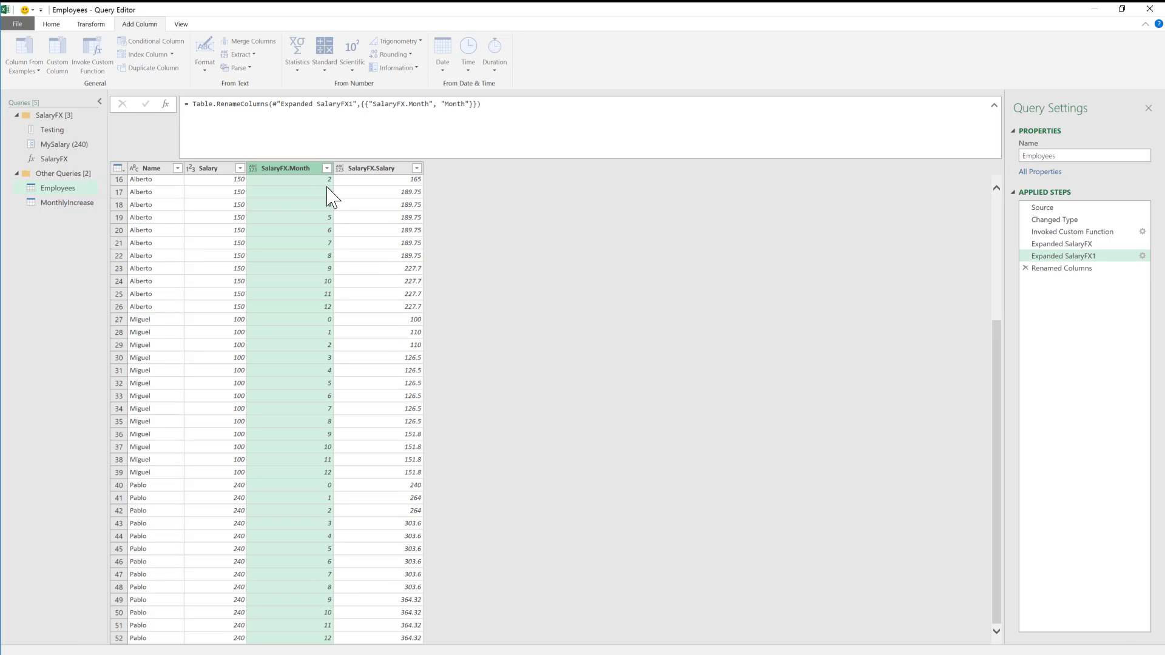
# - Rename SalaryFX.Salary to CalculatedSalary after the Salary name conflict
pyautogui.doubleClick(325, 170)
pyautogui.write('S')
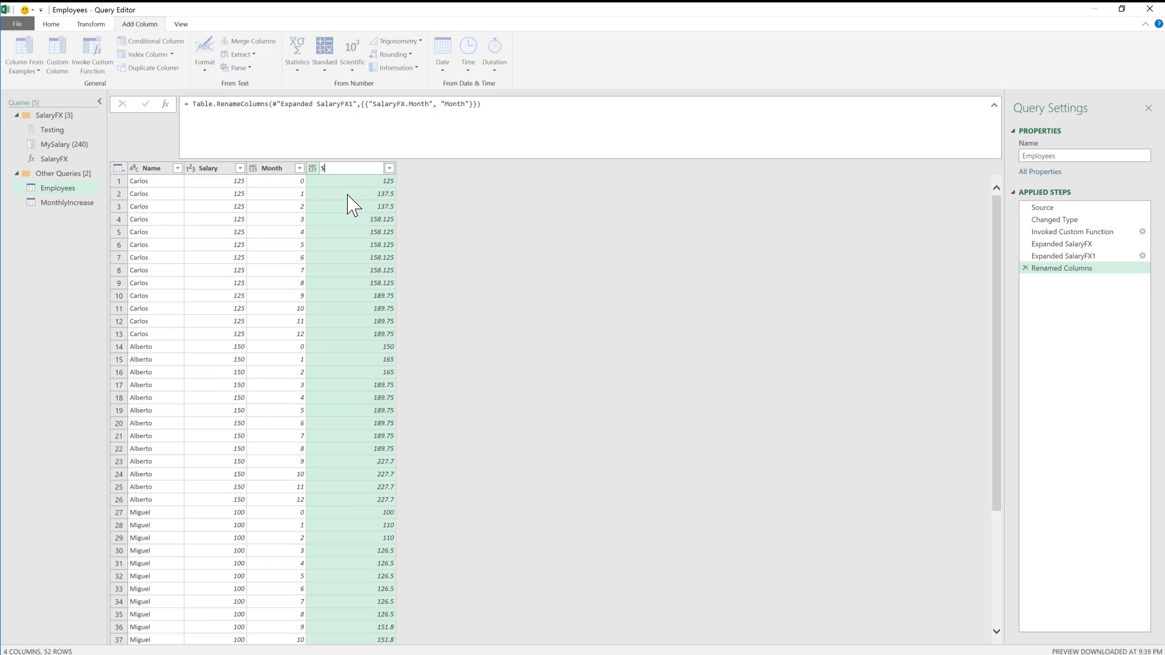
pyautogui.write('alary')
pyautogui.press('Return')
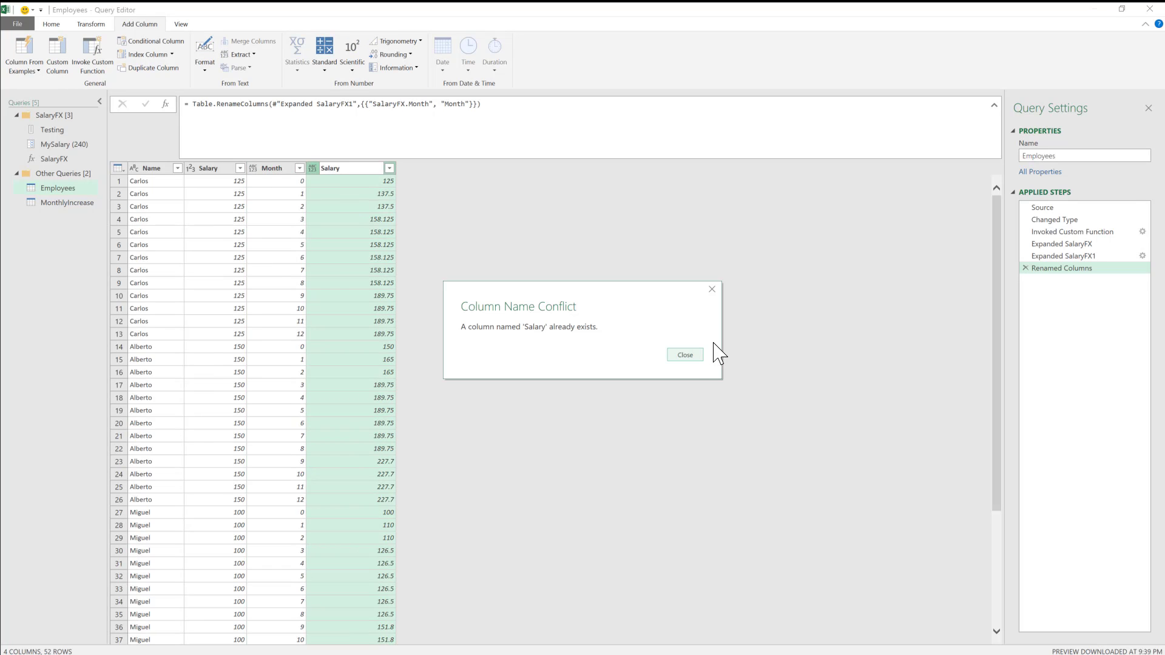
pyautogui.click(687, 358)
pyautogui.click(208, 170)
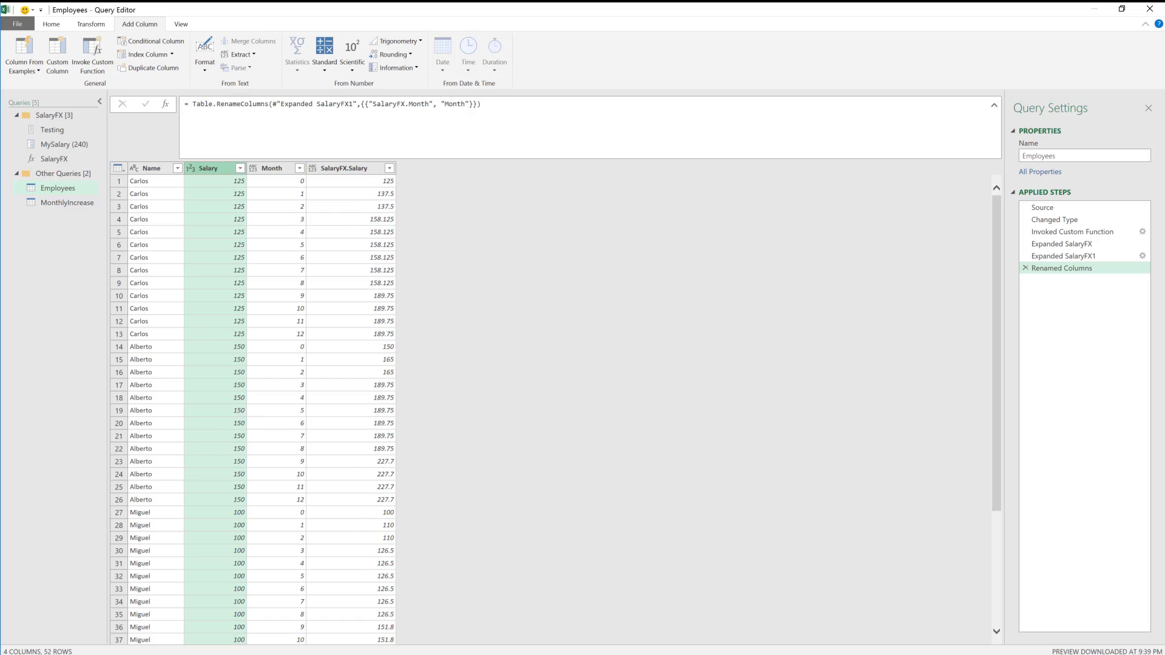
pyautogui.doubleClick(363, 168)
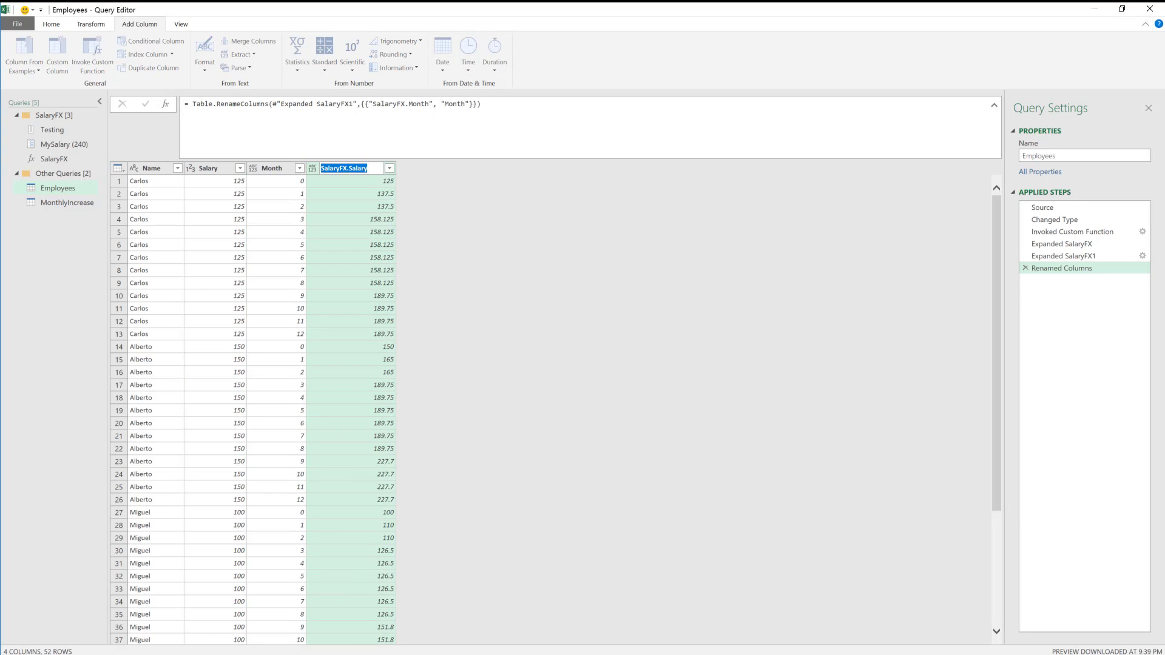
pyautogui.write('CalculatedSalary')
pyautogui.press('Return')
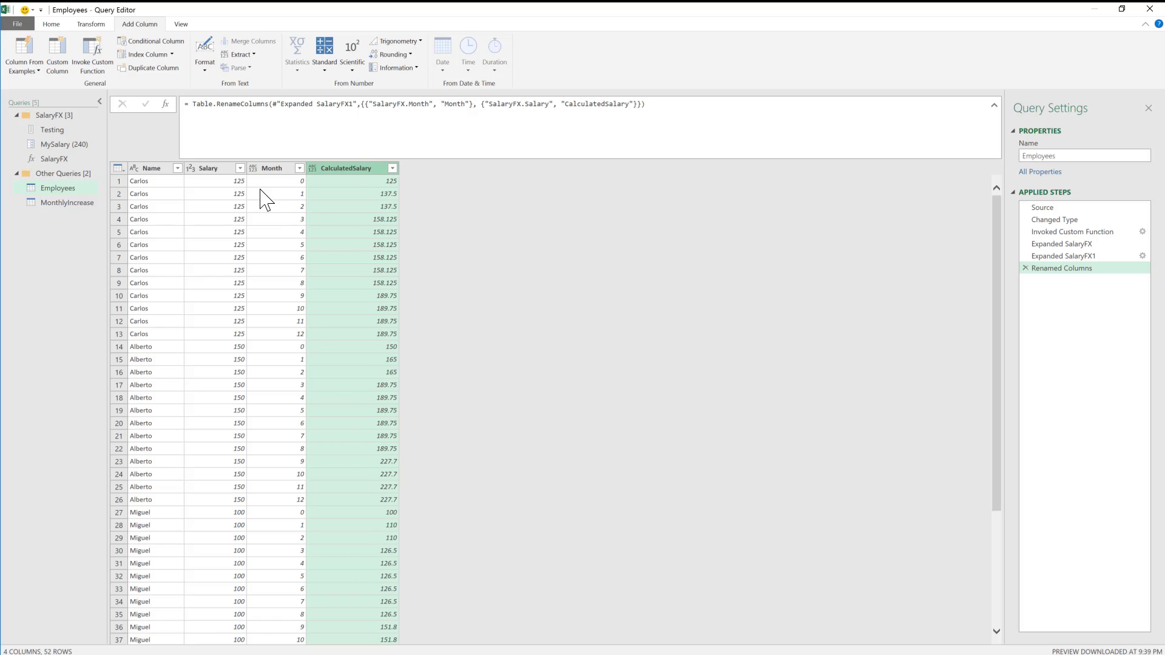
# - Set CalculatedSalary to Decimal Number and Month to Whole Number, then shrink the editor
pyautogui.rightClick(312, 172)
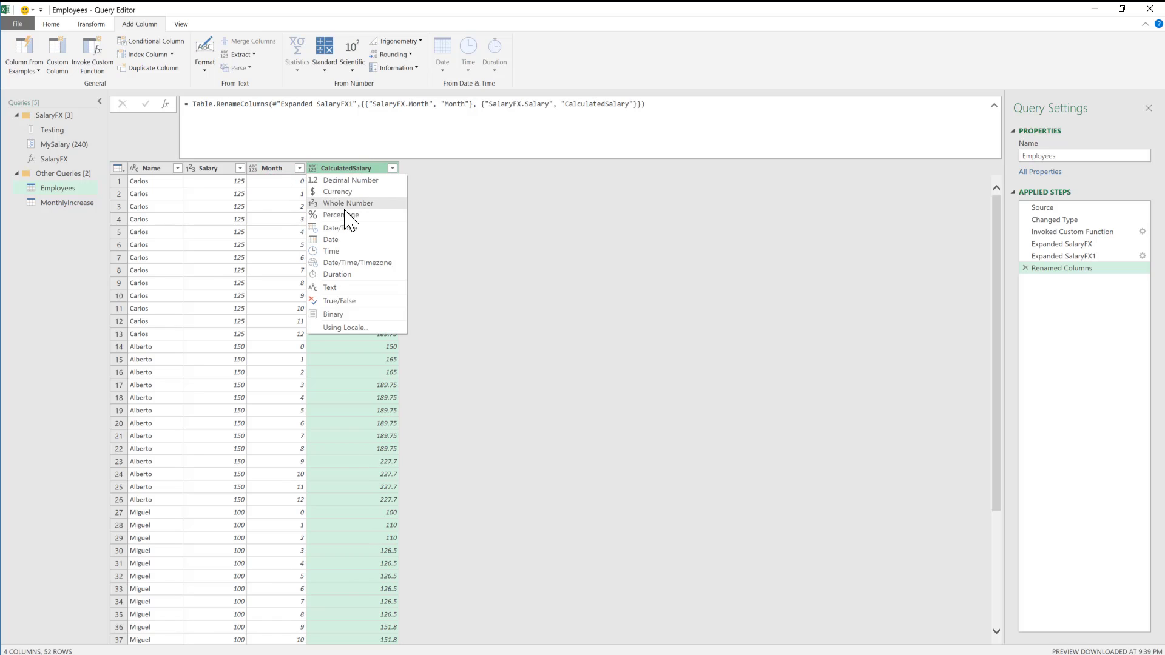
pyautogui.click(318, 182)
pyautogui.click(254, 168)
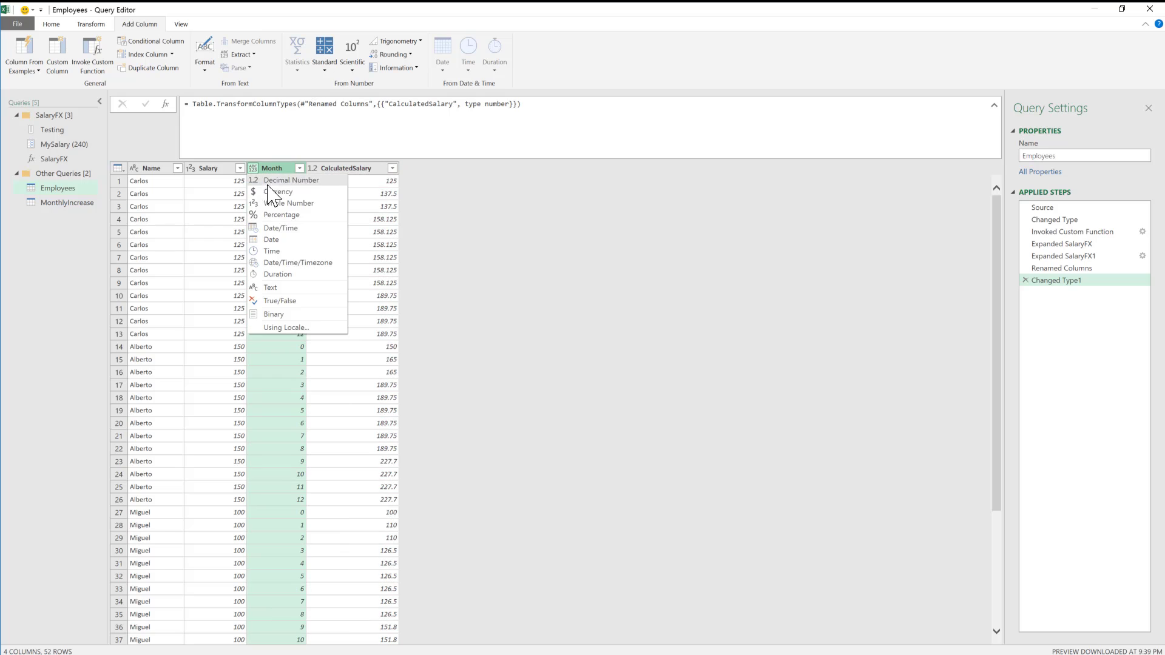
pyautogui.click(293, 208)
pyautogui.click(333, 183)
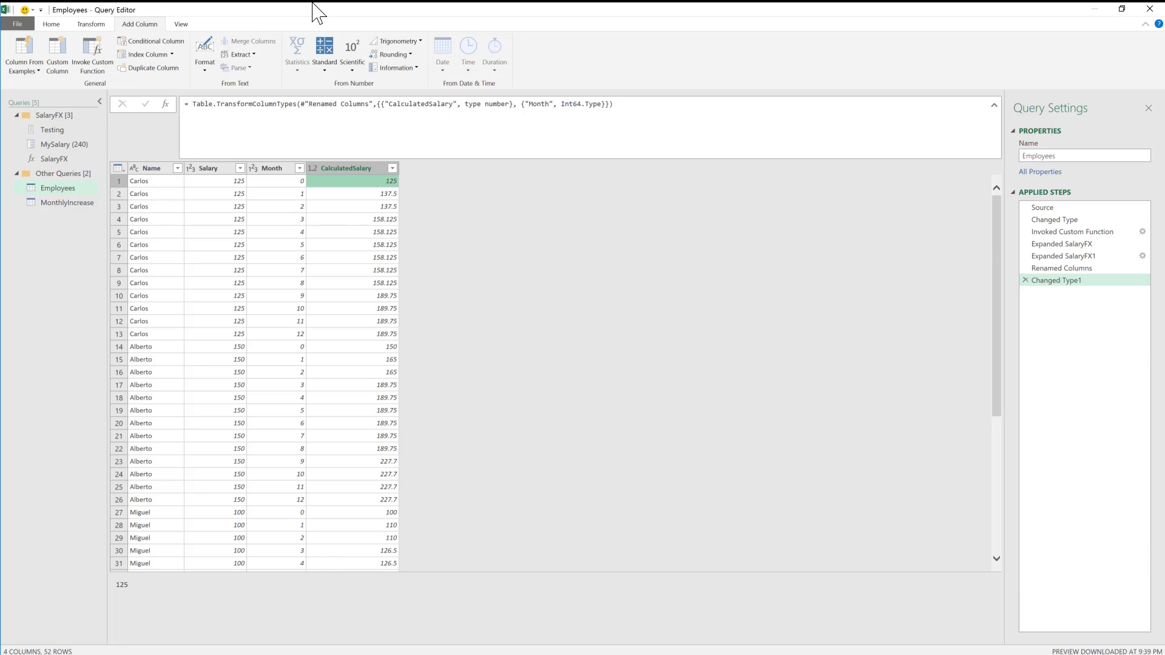
pyautogui.moveTo(314, 10); pyautogui.dragTo(429, 261)
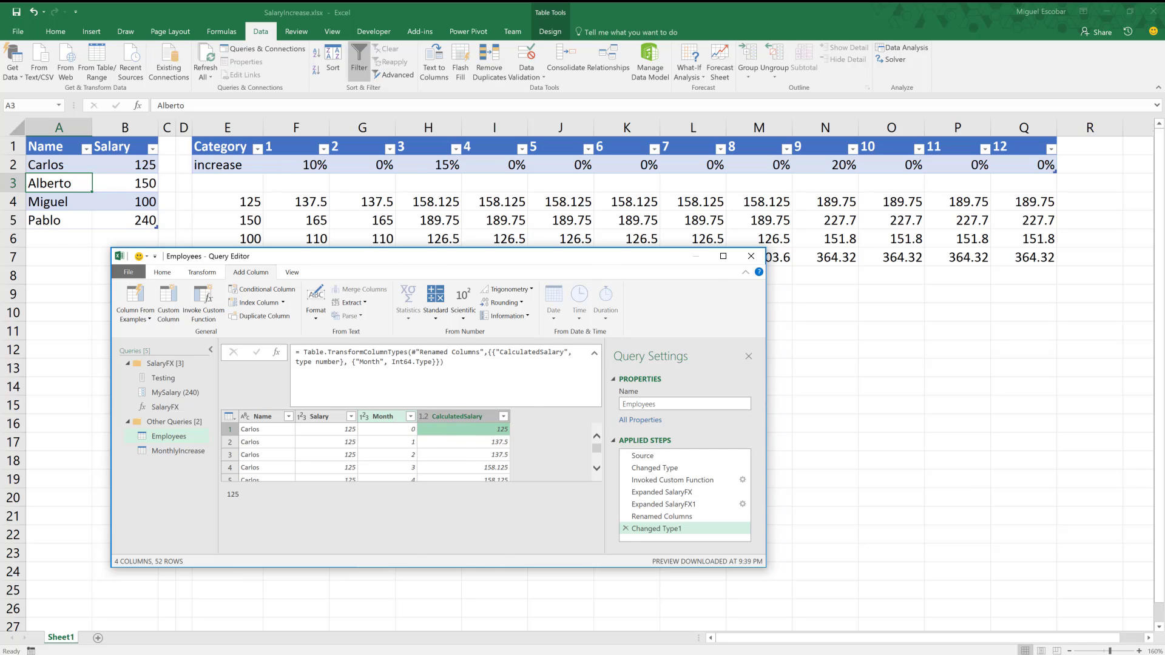
# - Filter the Month column to exclude the month 0 rows
pyautogui.click(405, 418)
pyautogui.click(411, 416)
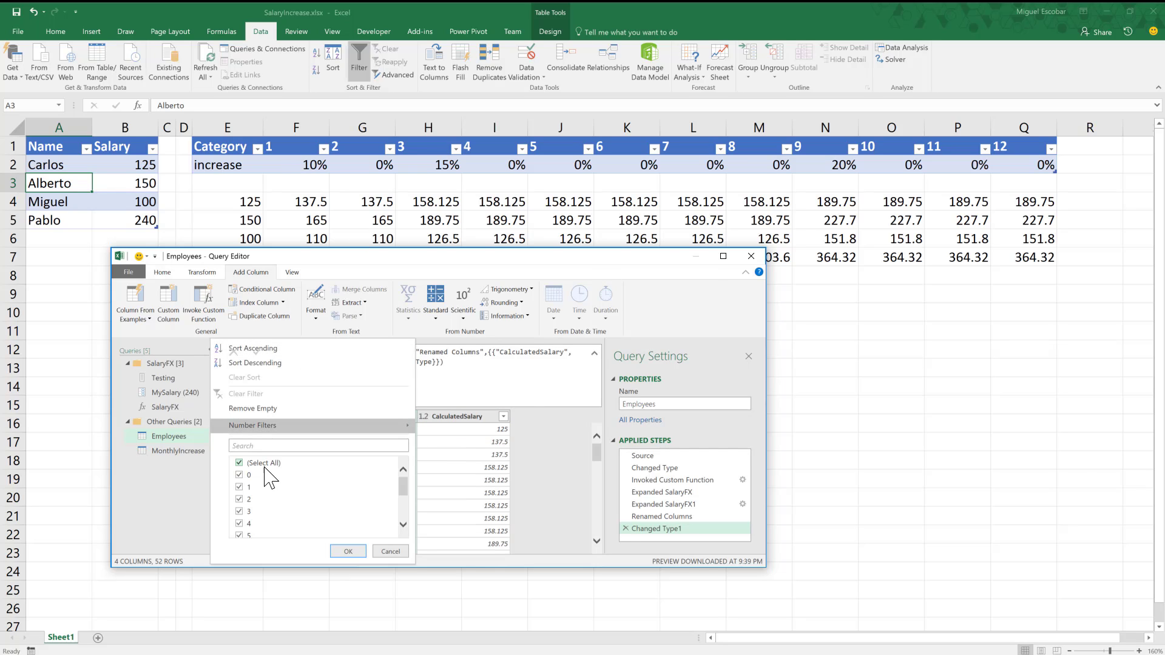
pyautogui.click(239, 475)
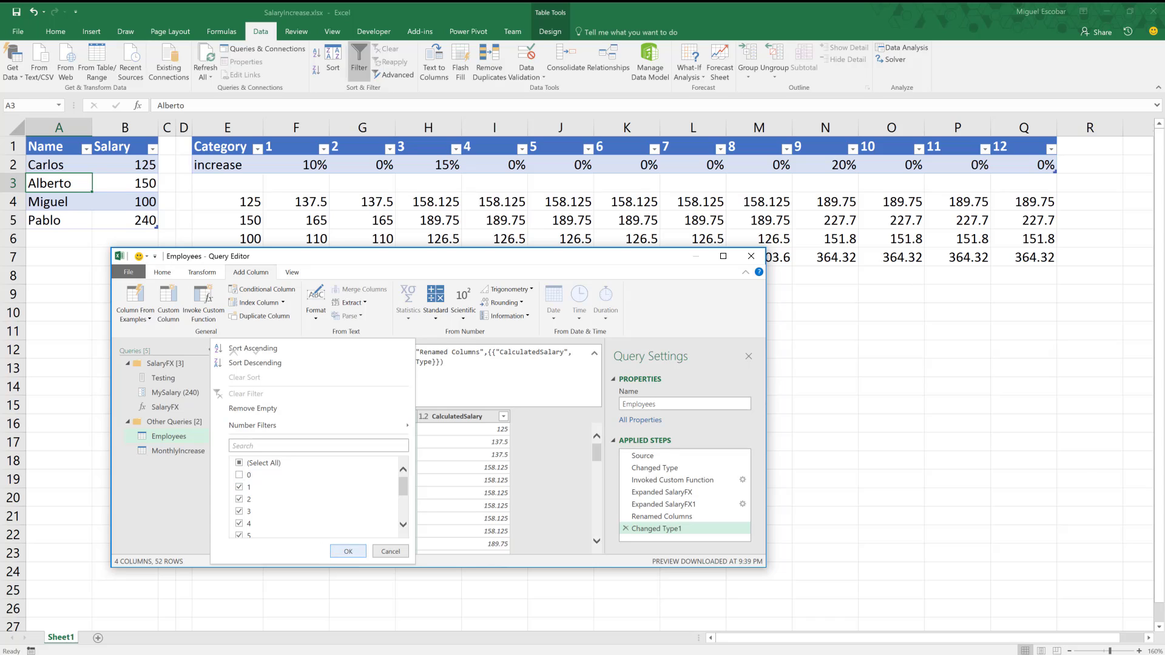
pyautogui.click(347, 551)
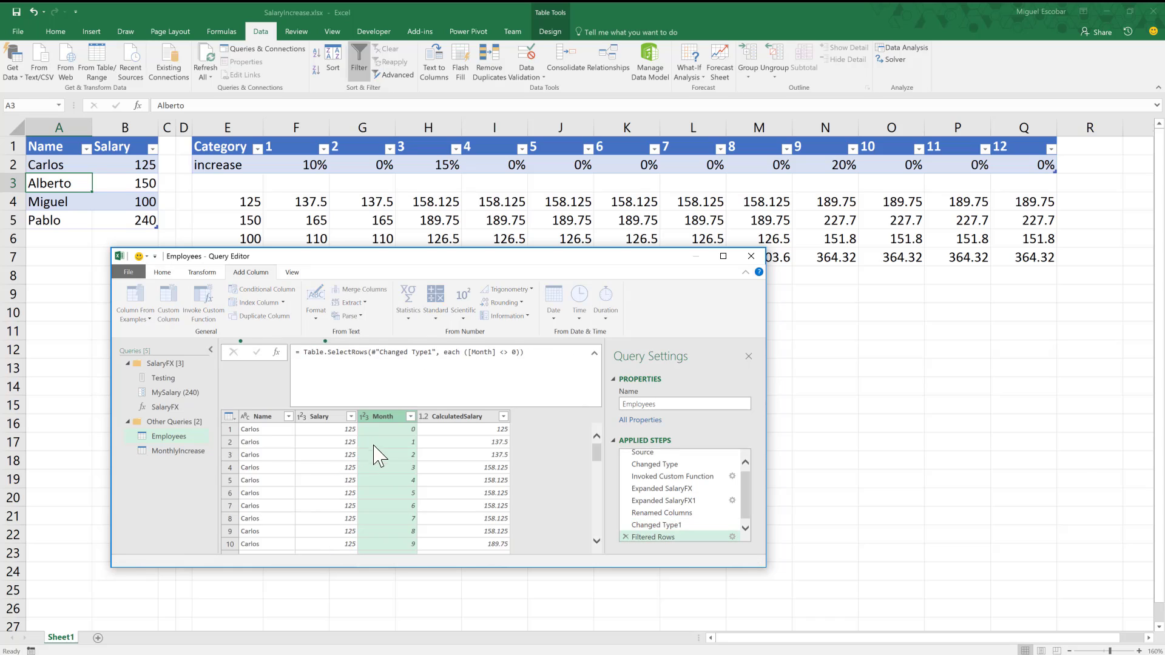
# - Remove the original Salary column from the Employees query
pyautogui.click(333, 438)
pyautogui.rightClick(327, 416)
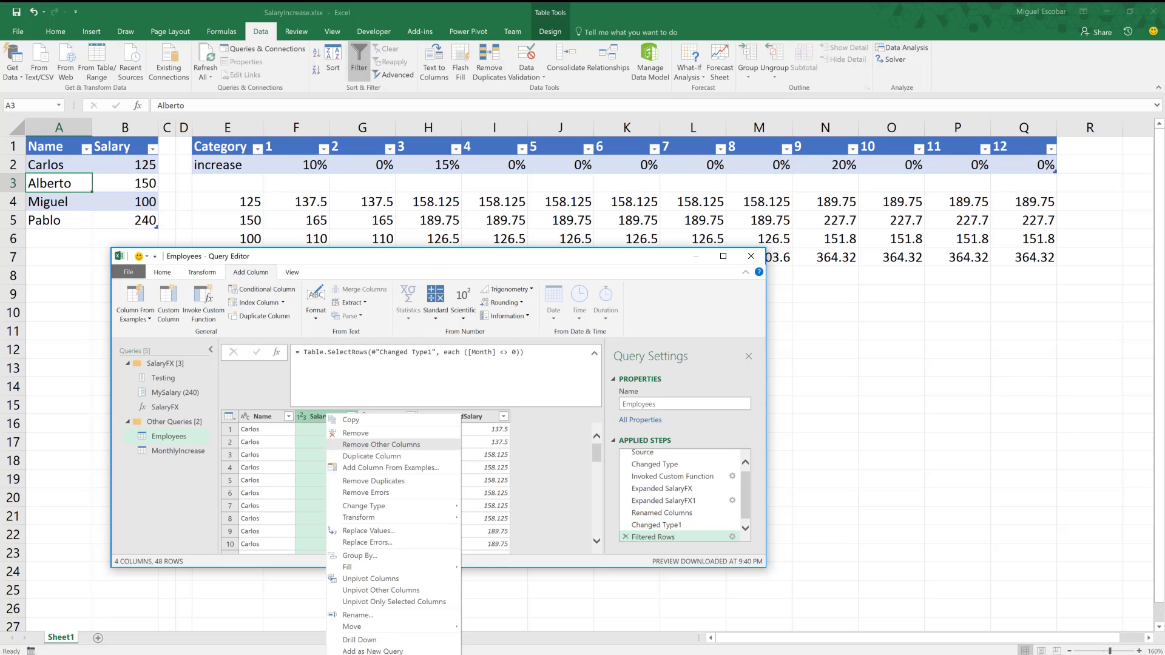
pyautogui.click(354, 432)
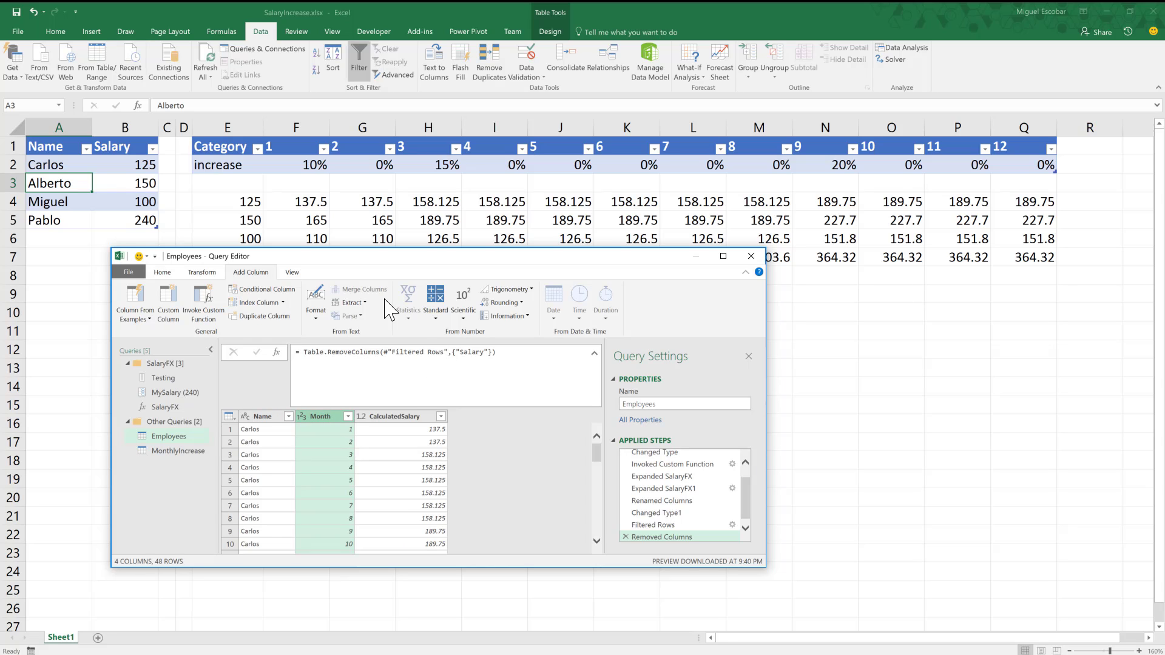
pyautogui.click(205, 272)
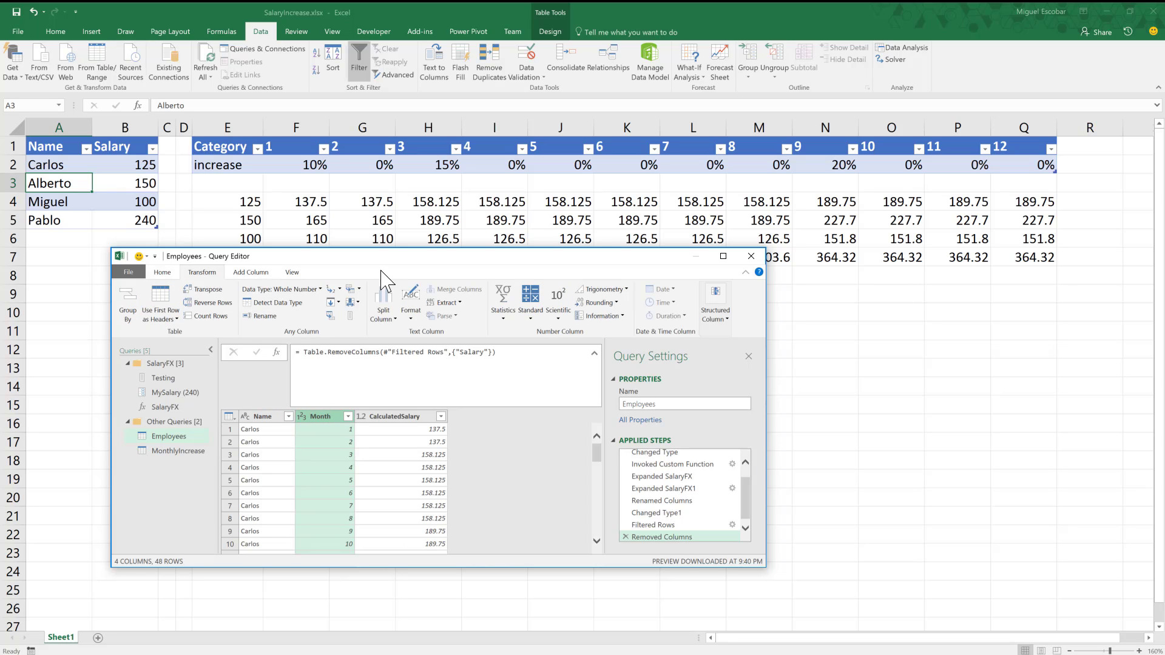
pyautogui.press('super+Up')
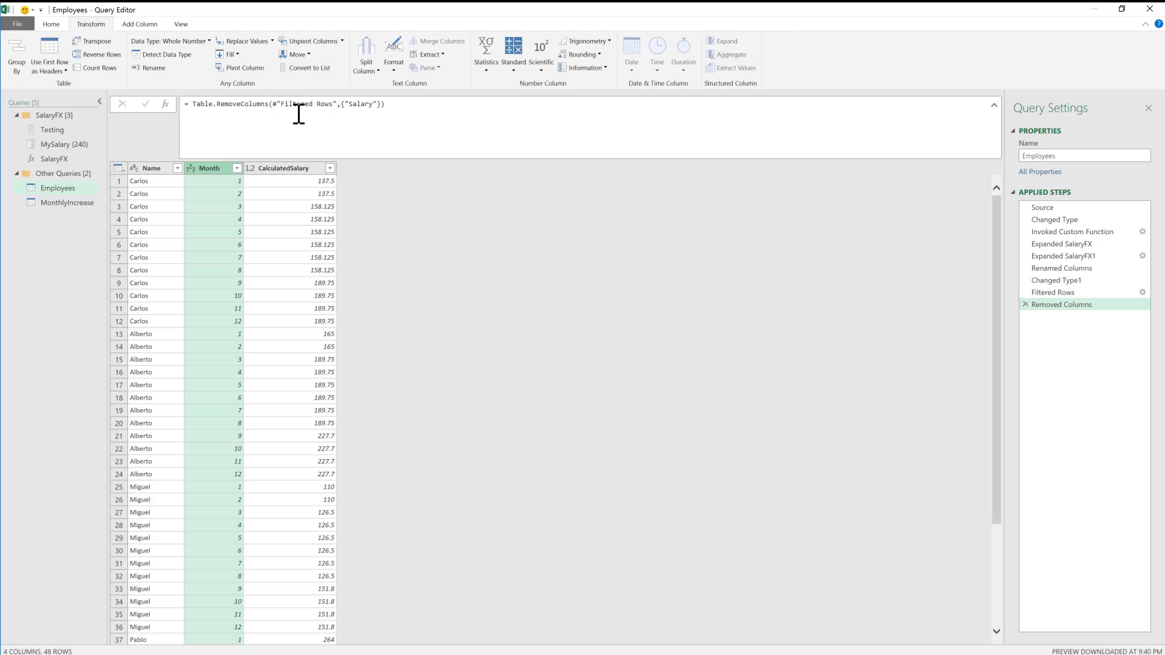
# - Pivot Month into columns using CalculatedSalary as values with Sum aggregation
pyautogui.click(242, 67)
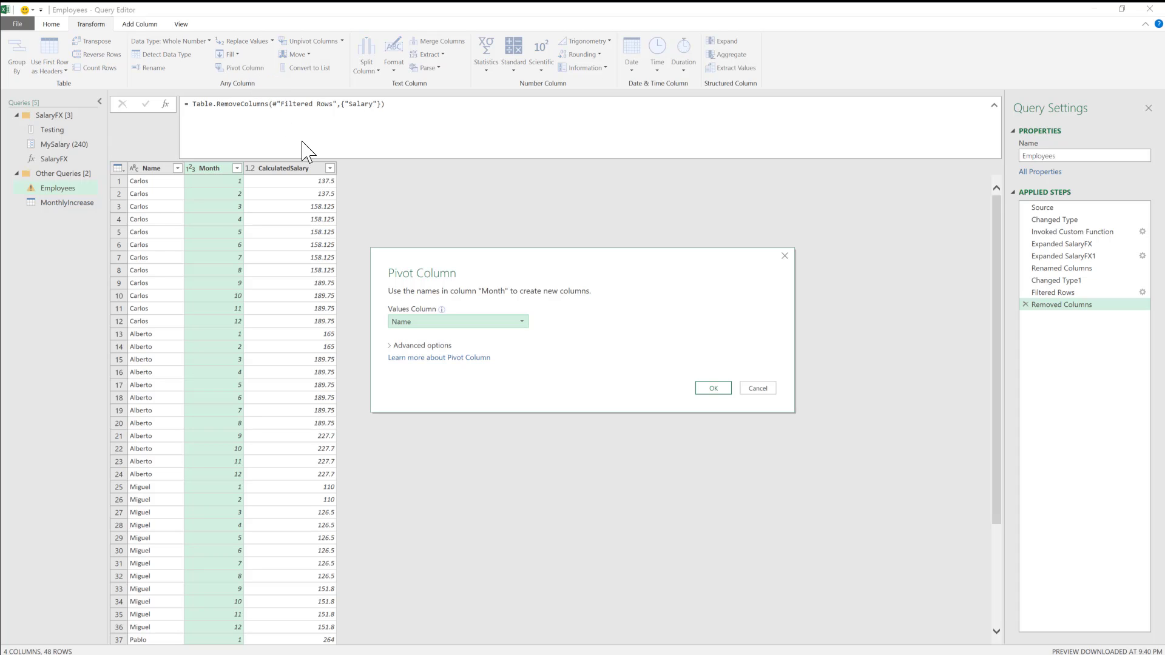
pyautogui.click(456, 321)
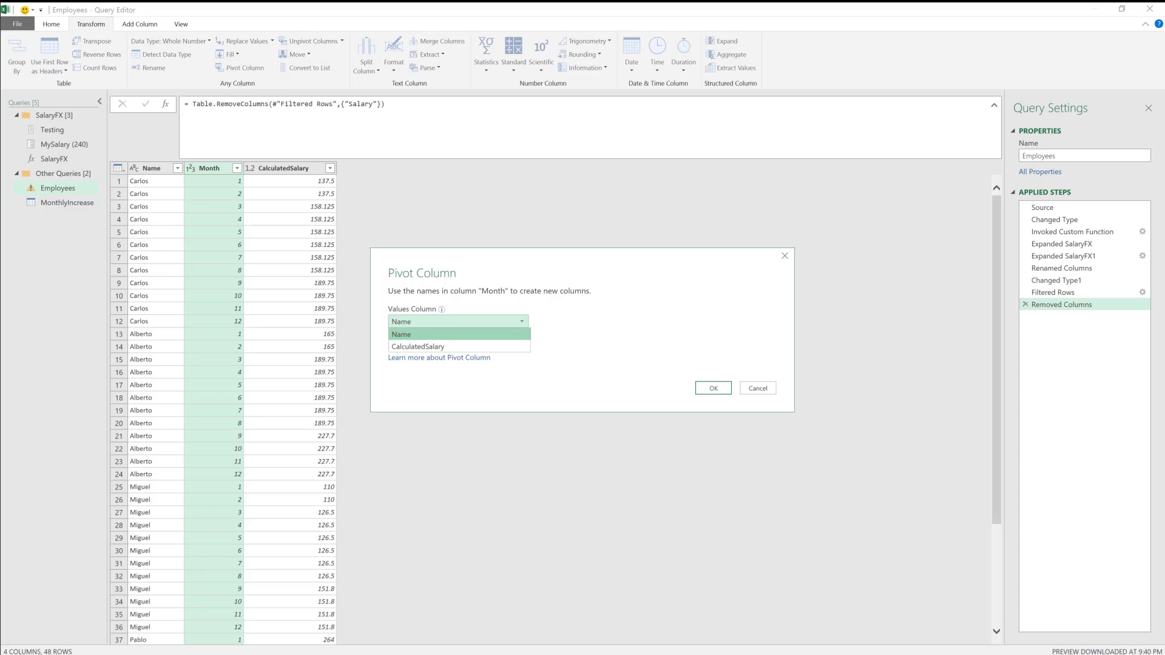
pyautogui.click(418, 346)
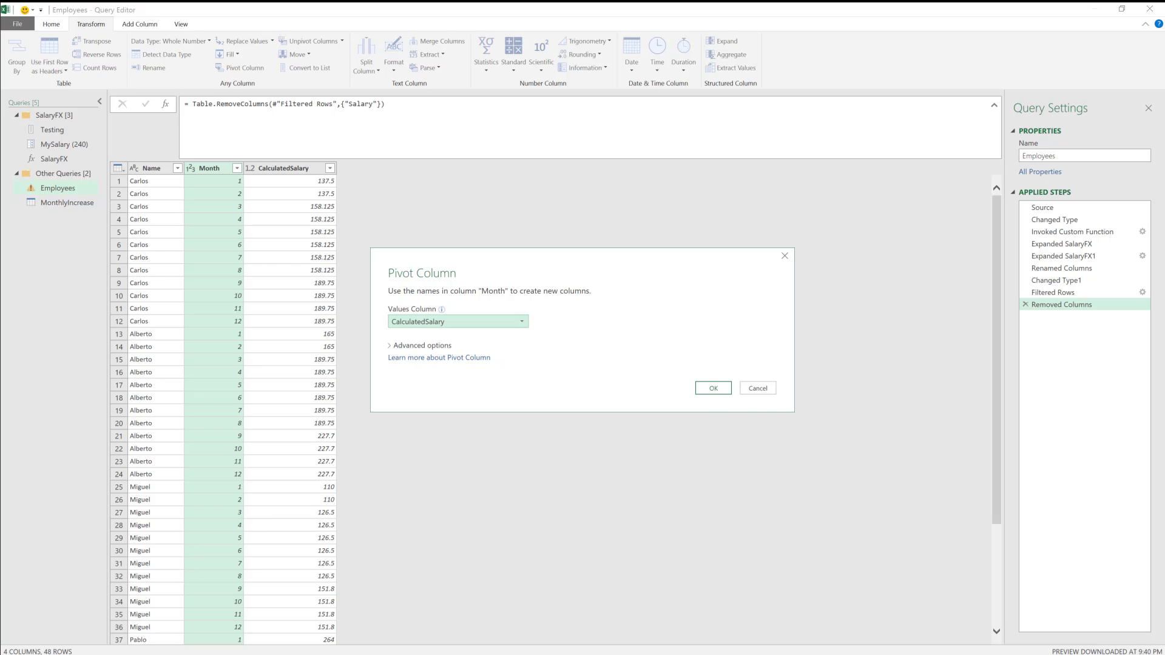
pyautogui.click(419, 345)
pyautogui.click(715, 415)
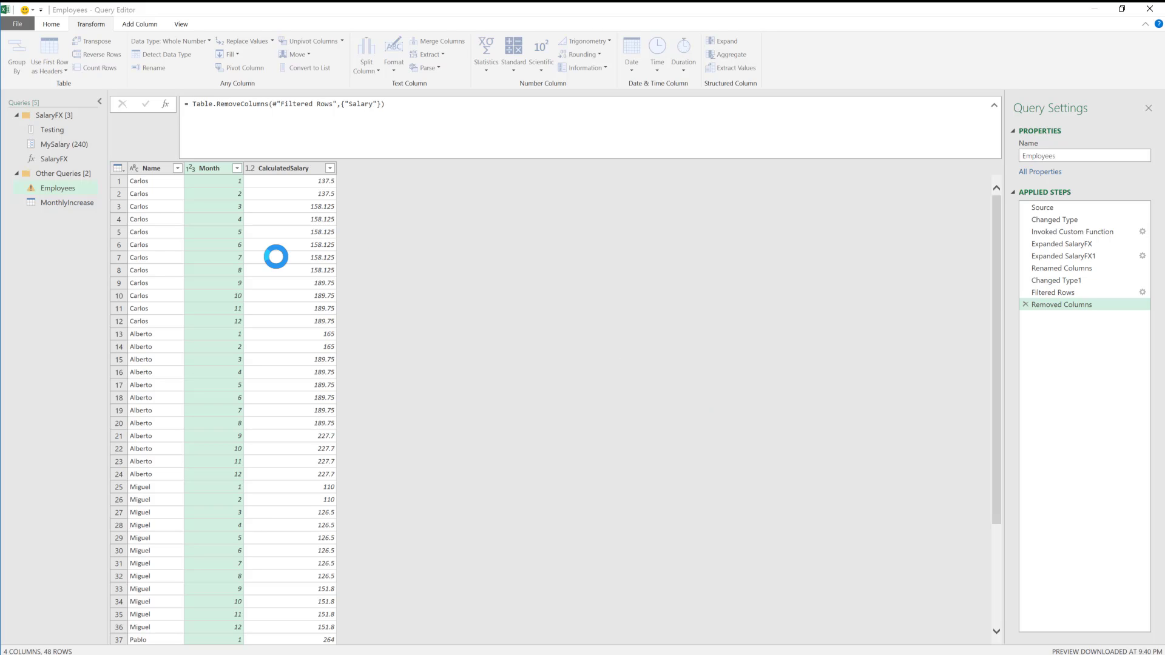
pyautogui.moveTo(355, 13); pyautogui.dragTo(502, 285)
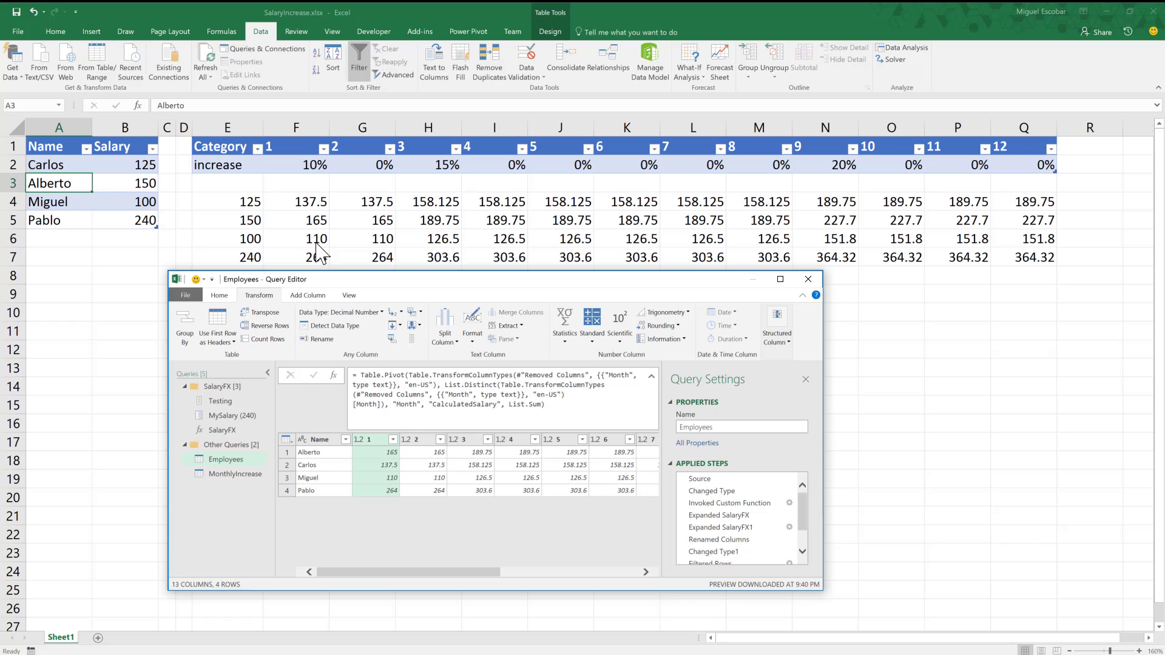
# - Review MySalary (240) and SalaryFX, then view the Testing query's List.Generate 13 records
pyautogui.click(242, 416)
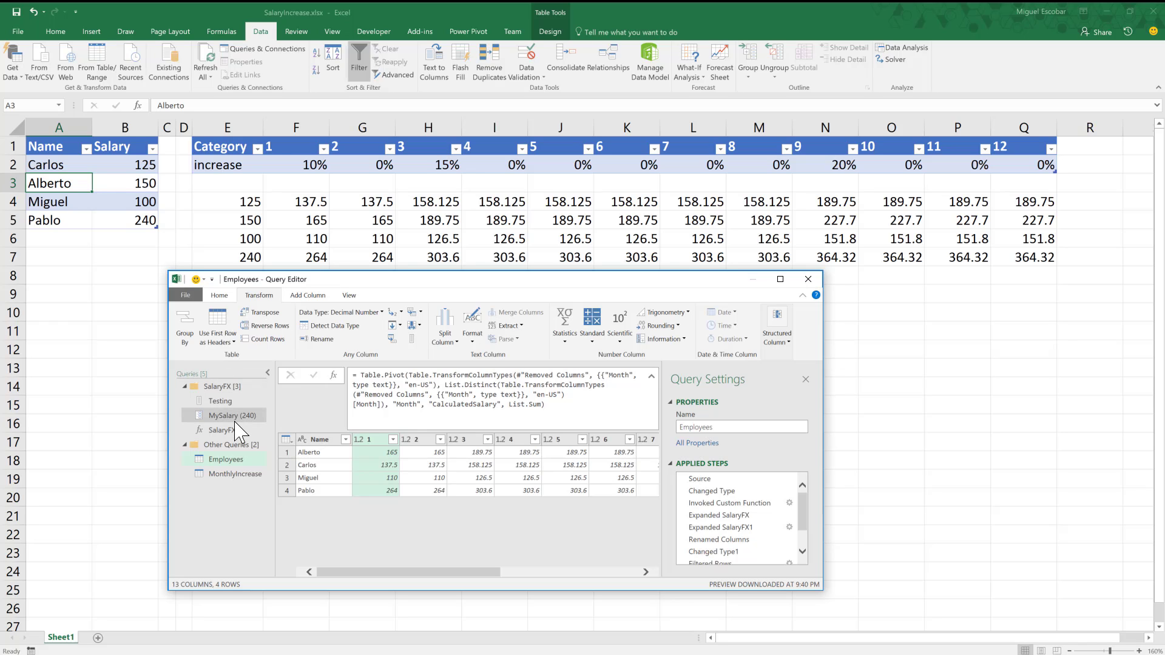
pyautogui.click(238, 429)
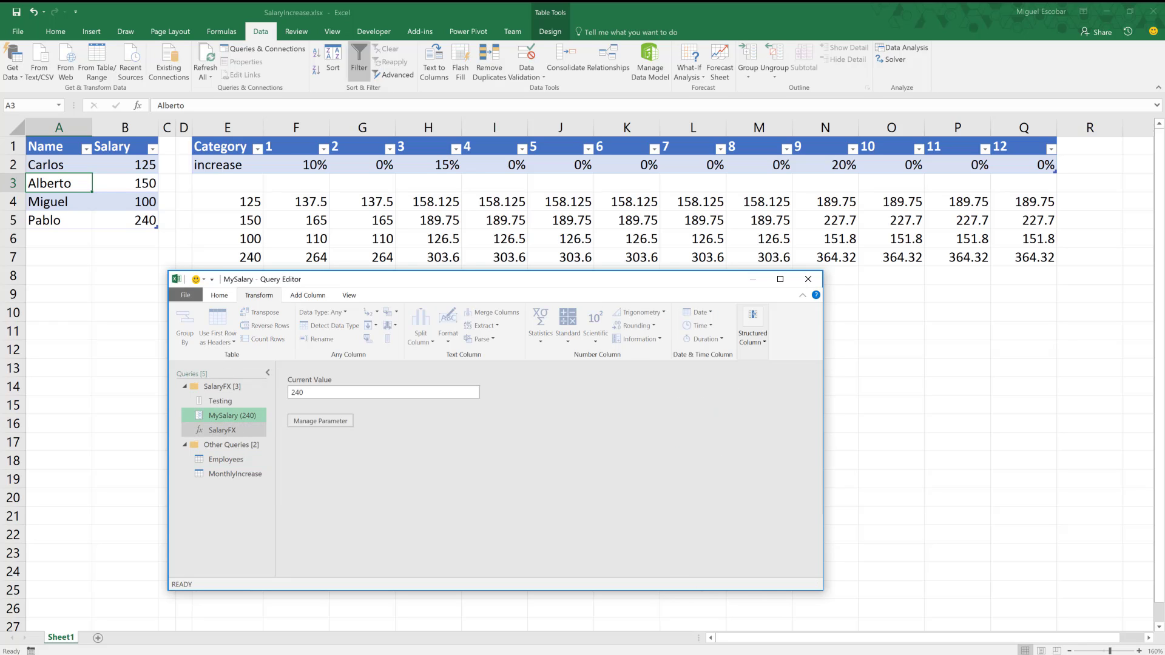
pyautogui.doubleClick(382, 283)
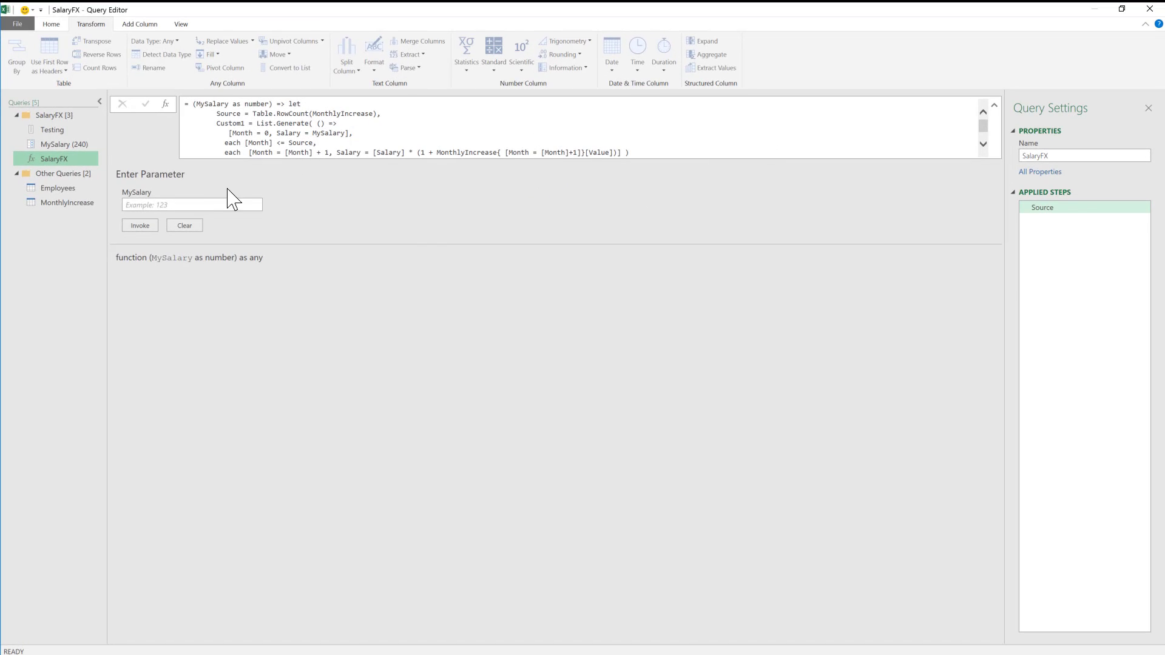
pyautogui.click(85, 131)
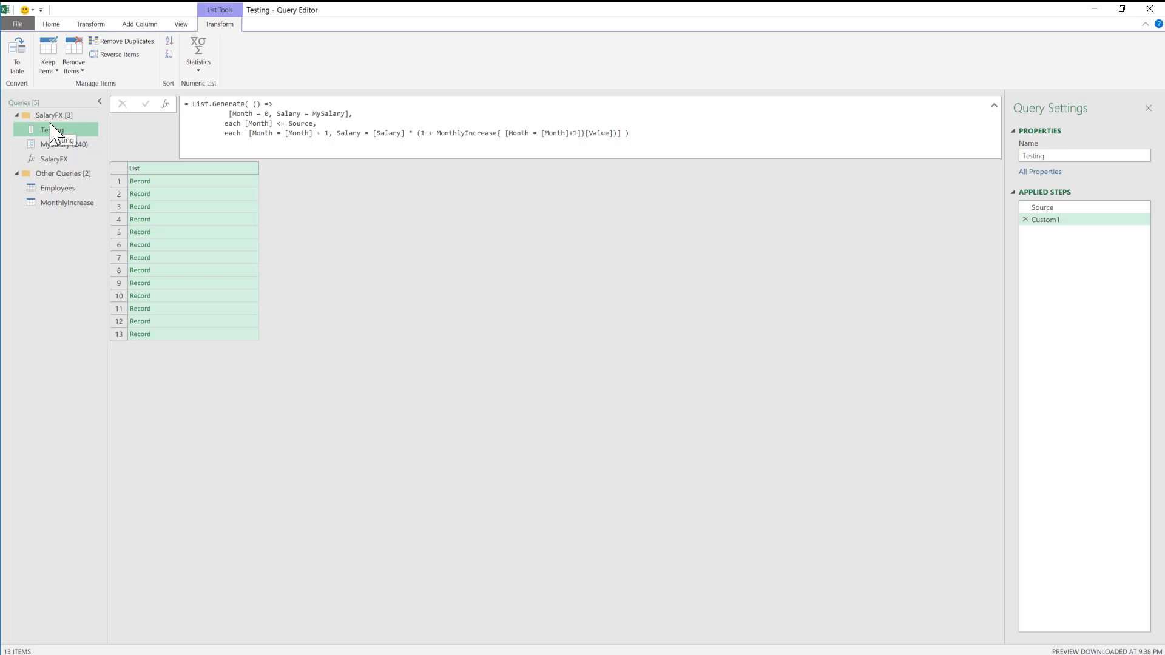
pyautogui.click(76, 146)
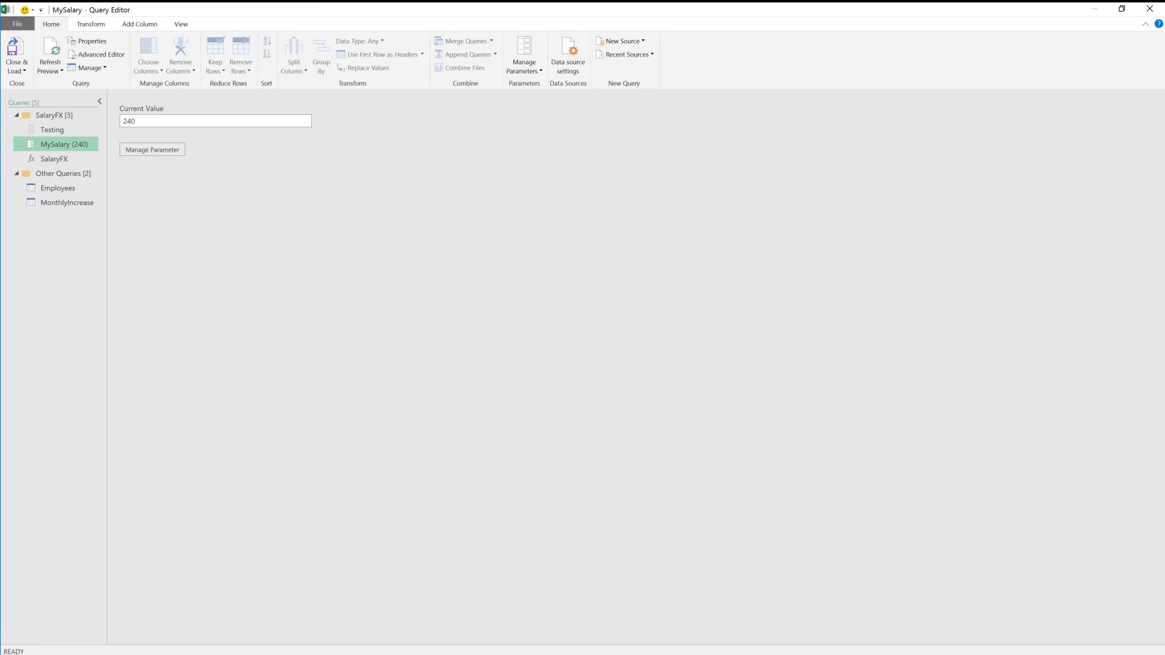
pyautogui.click(54, 130)
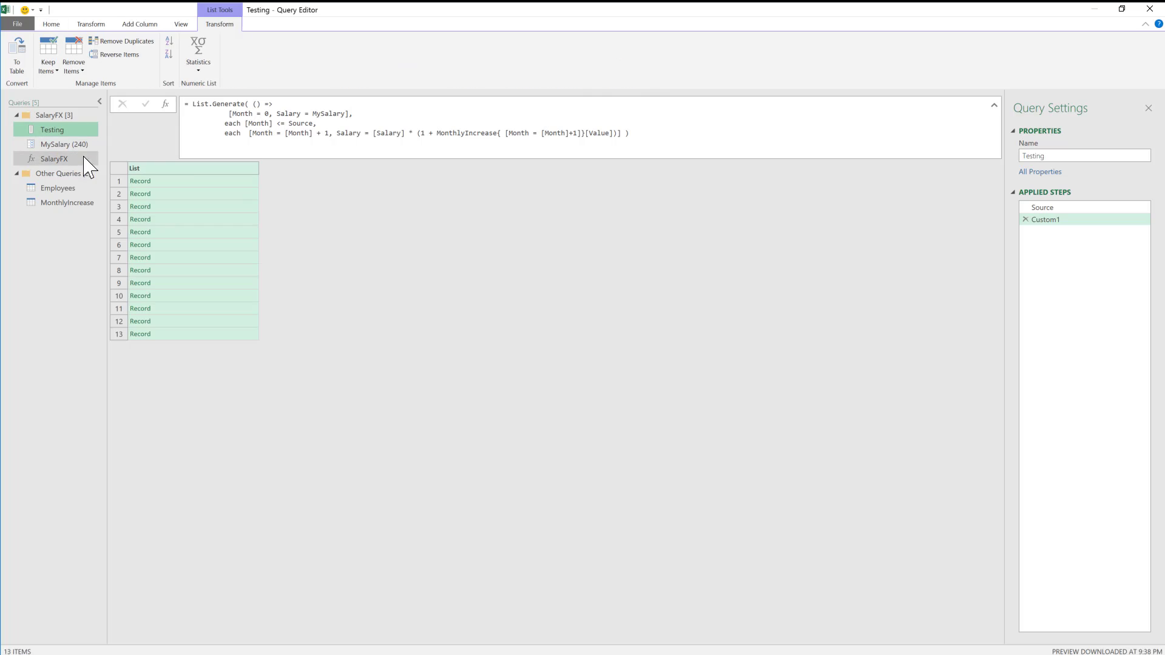